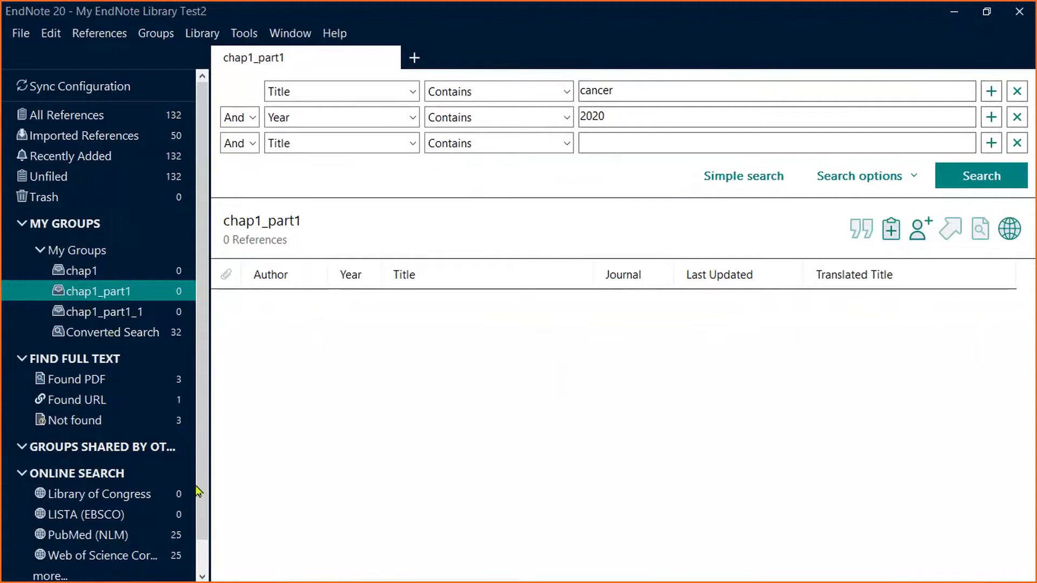
List all references in the library and view the details of "Phyto-oestrogens and cancer".
scroll(204, 506, down, 1)
scroll(204, 506, down, 1)
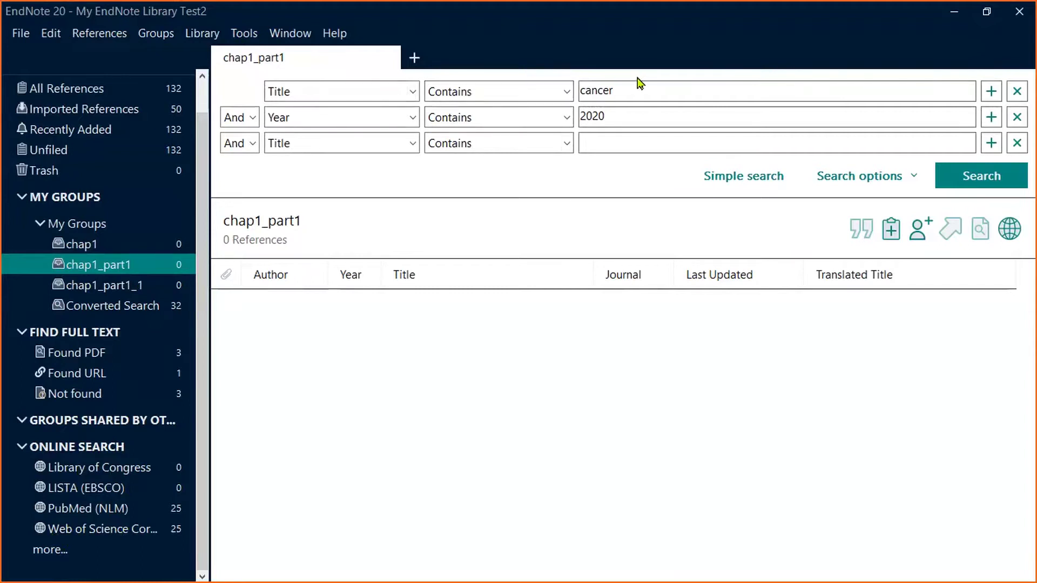
click(187, 90)
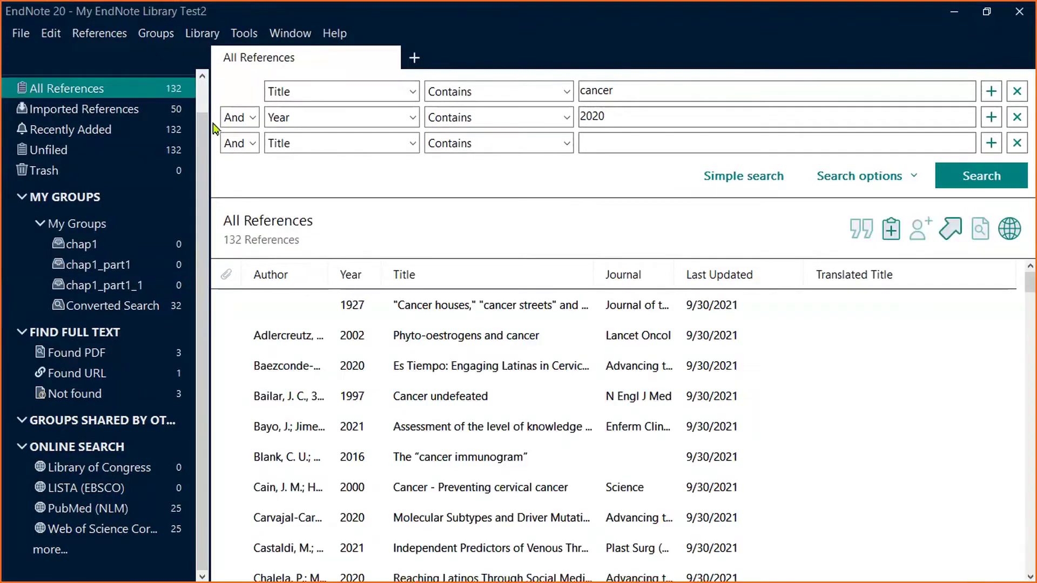
click(431, 334)
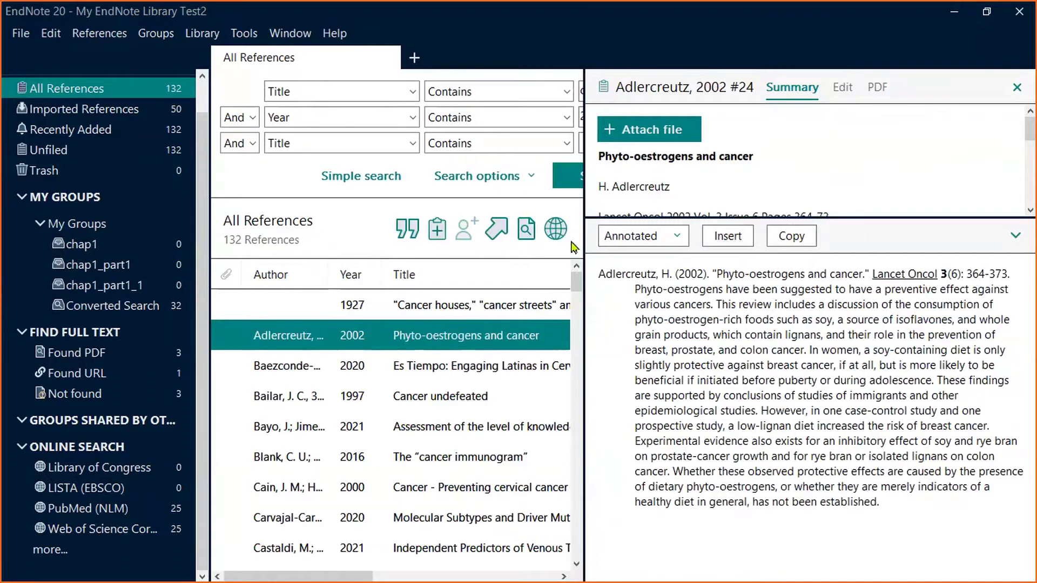
Enlarge the reference's summary area and review the citation styles available for its preview.
drag(578, 212, 665, 221)
click(728, 237)
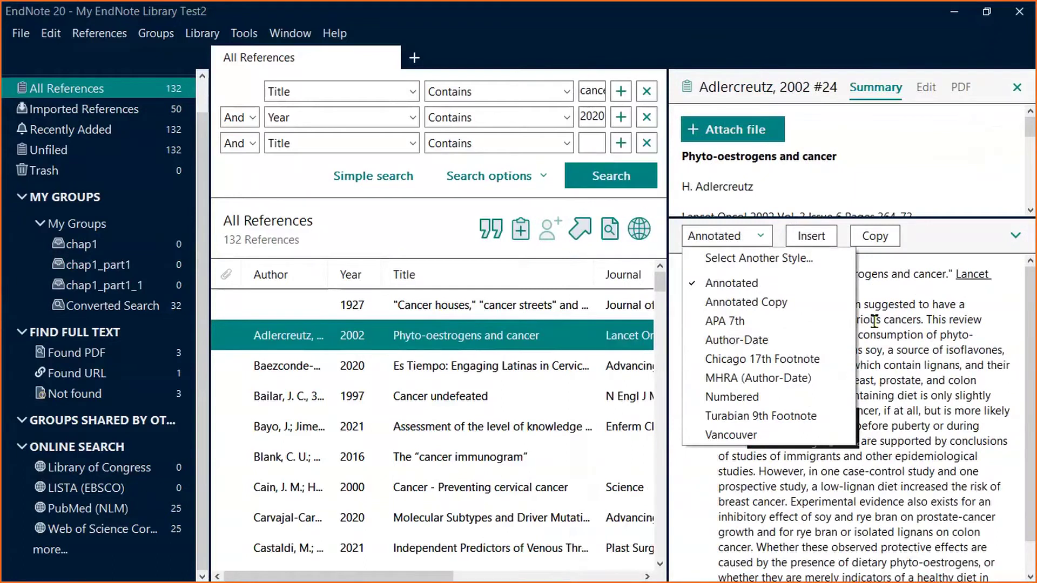
click(895, 322)
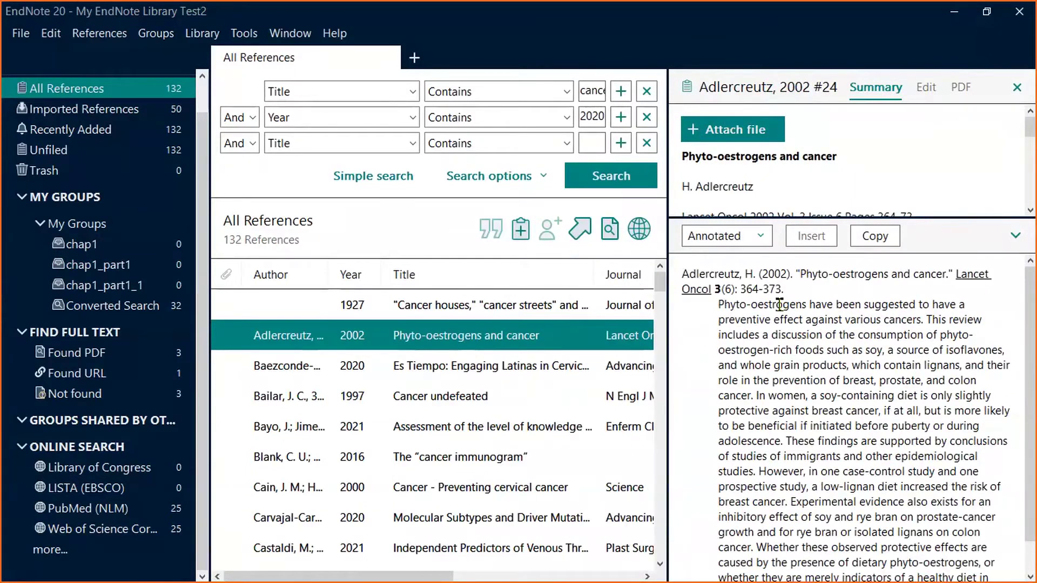
click(878, 236)
drag(927, 216, 950, 336)
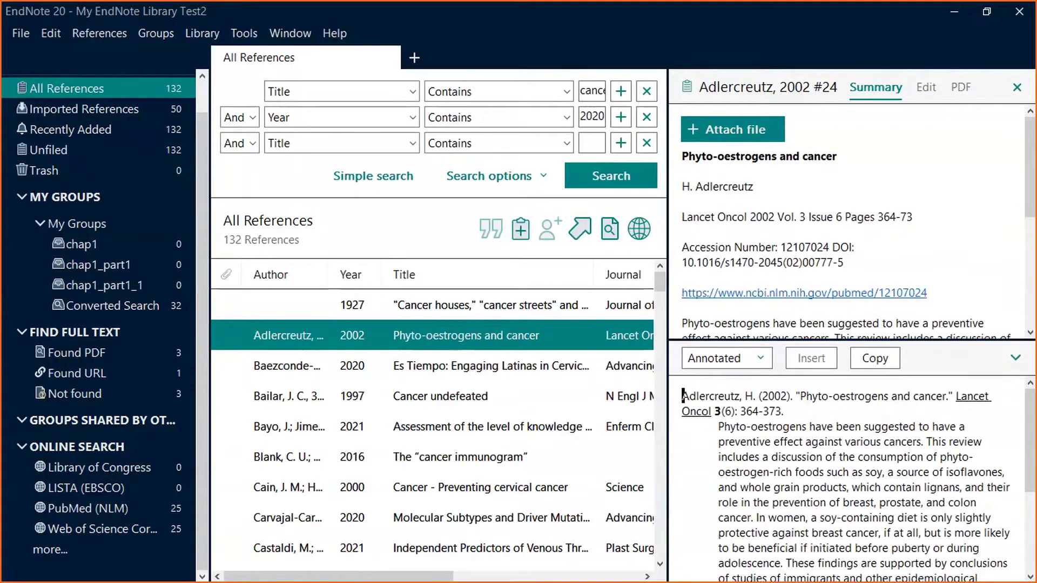
Create a new reference library named "My EndNote Library NEW 0930" in Documents and maximize its window.
click(21, 35)
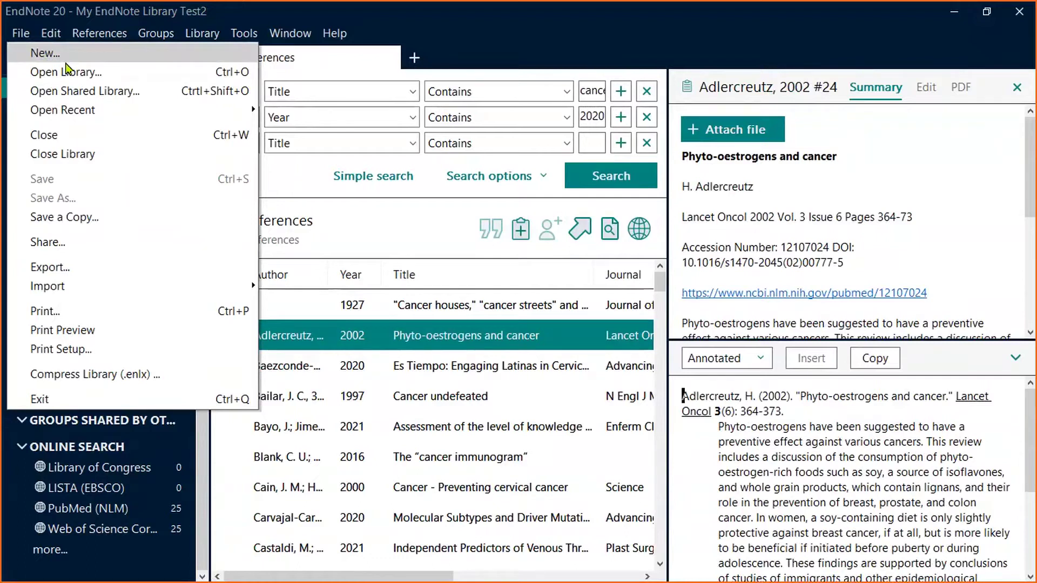
key(Escape)
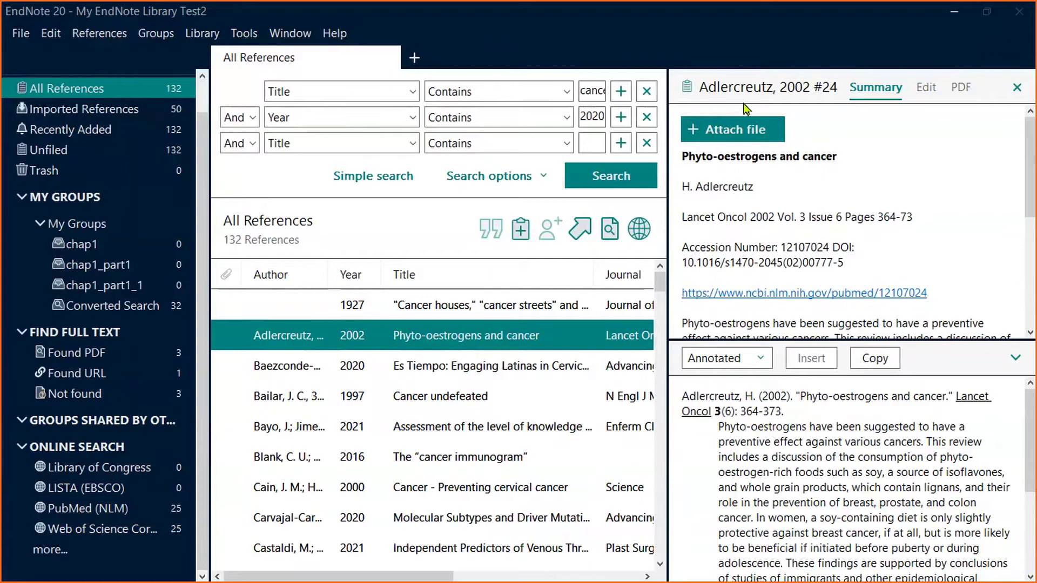
key(alt+f)
key(n)
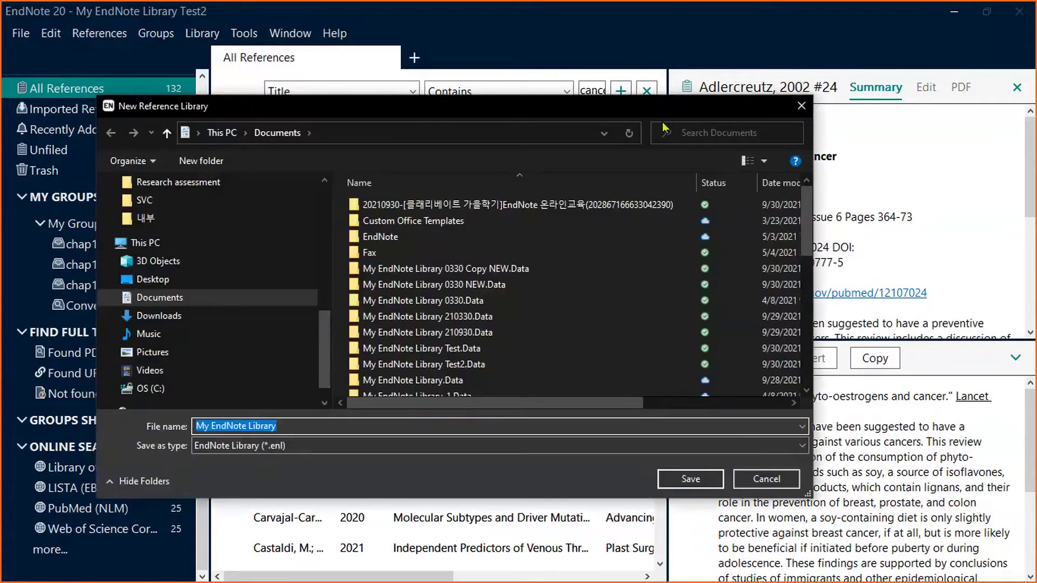
click(299, 435)
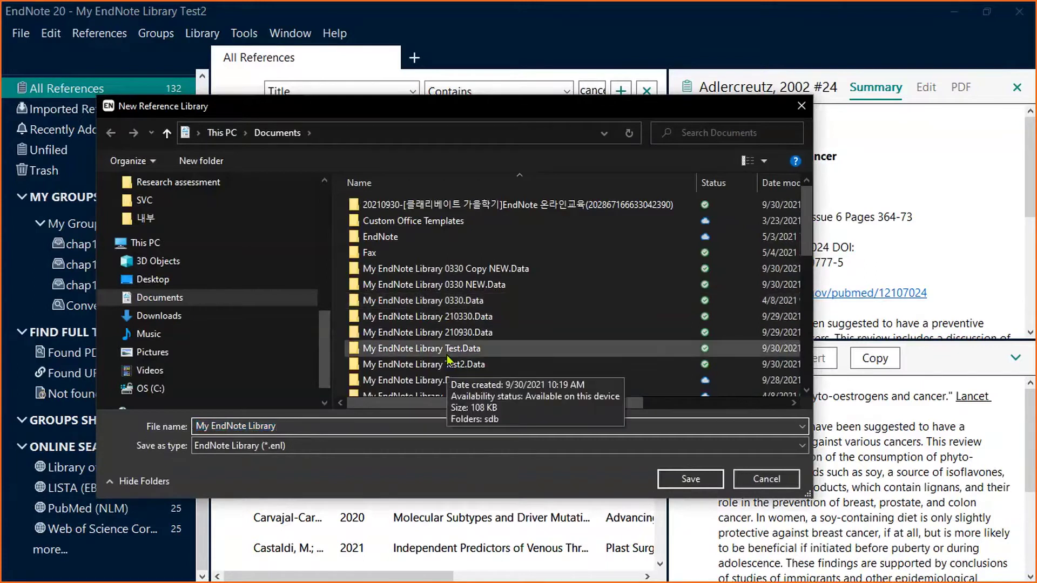
text(NEW 0930)
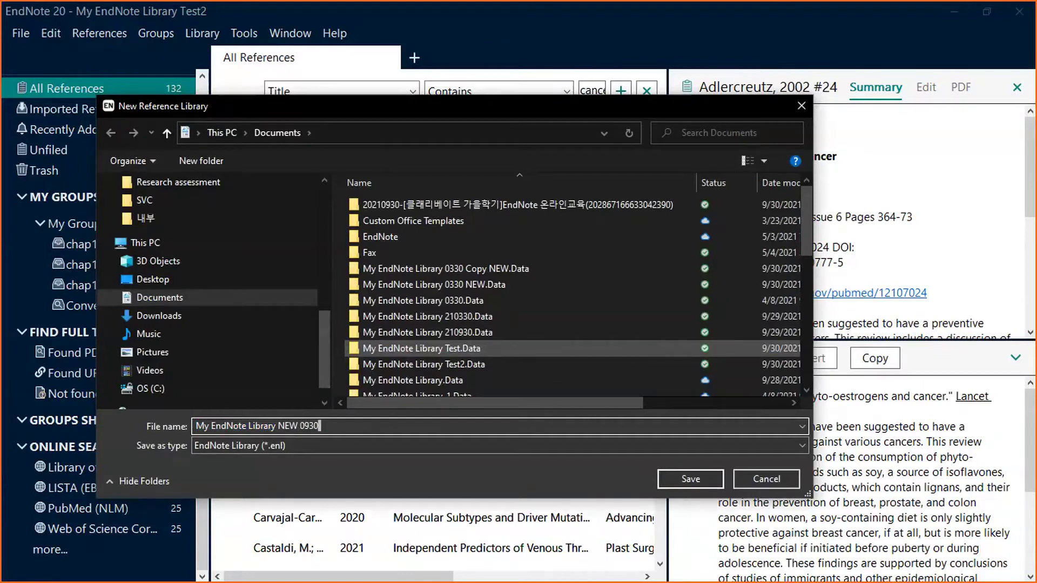
click(699, 481)
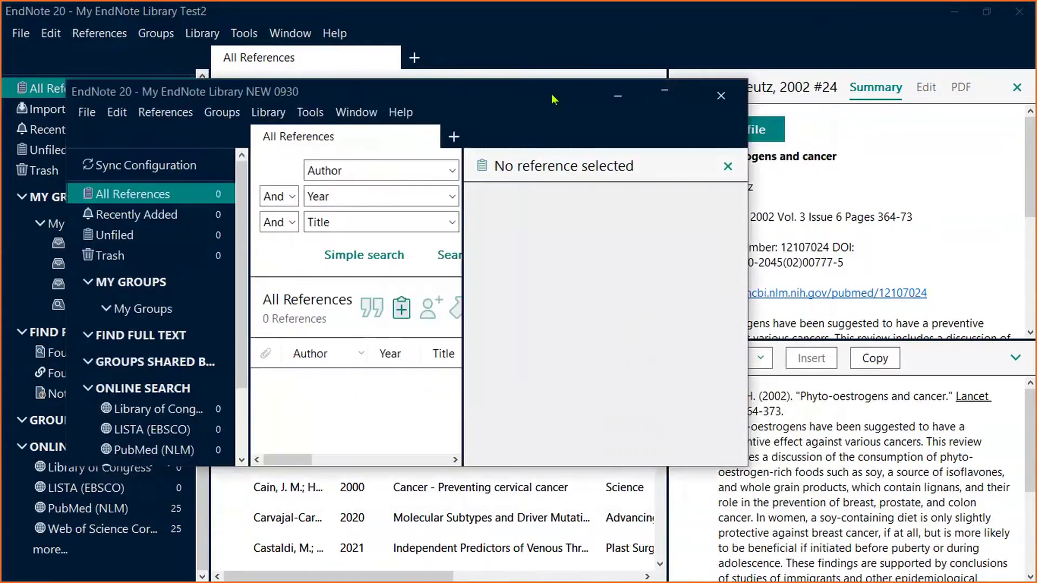
double_click(546, 115)
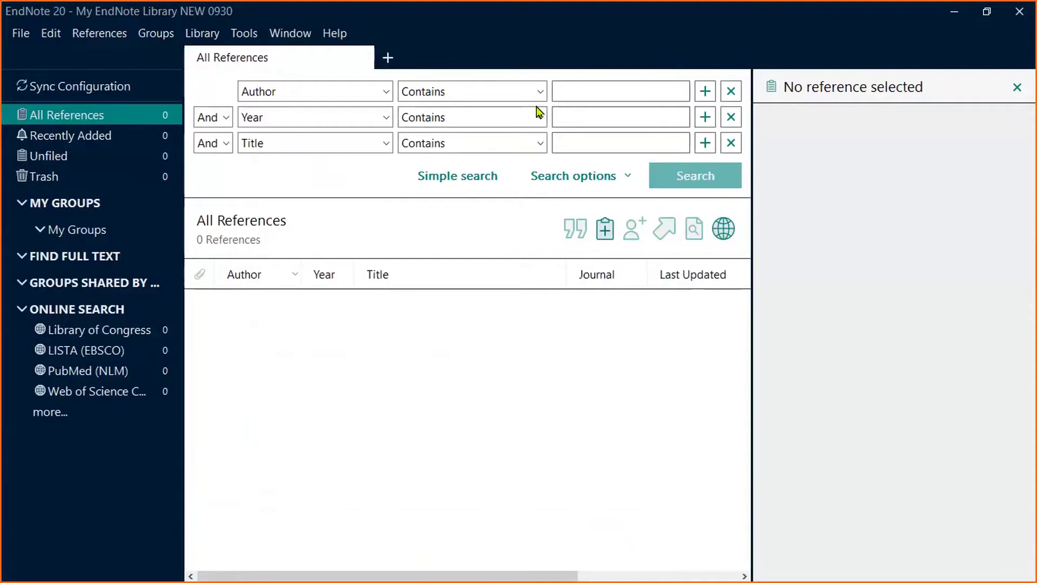
Examine the "My EndNote Library NEW 0930" library file and its matching .Data folder among the files available to open, without opening a library.
click(14, 38)
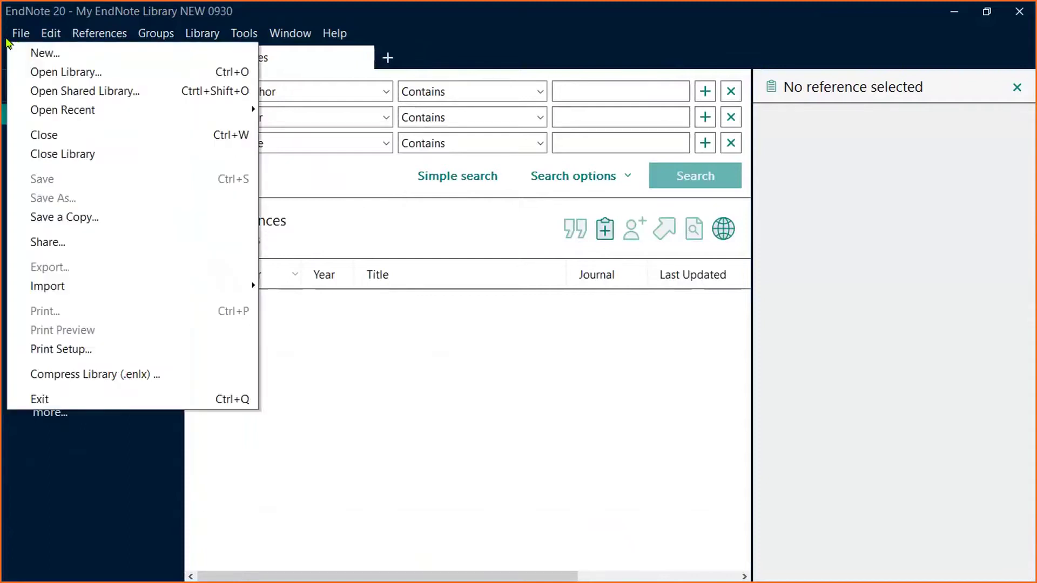
click(46, 77)
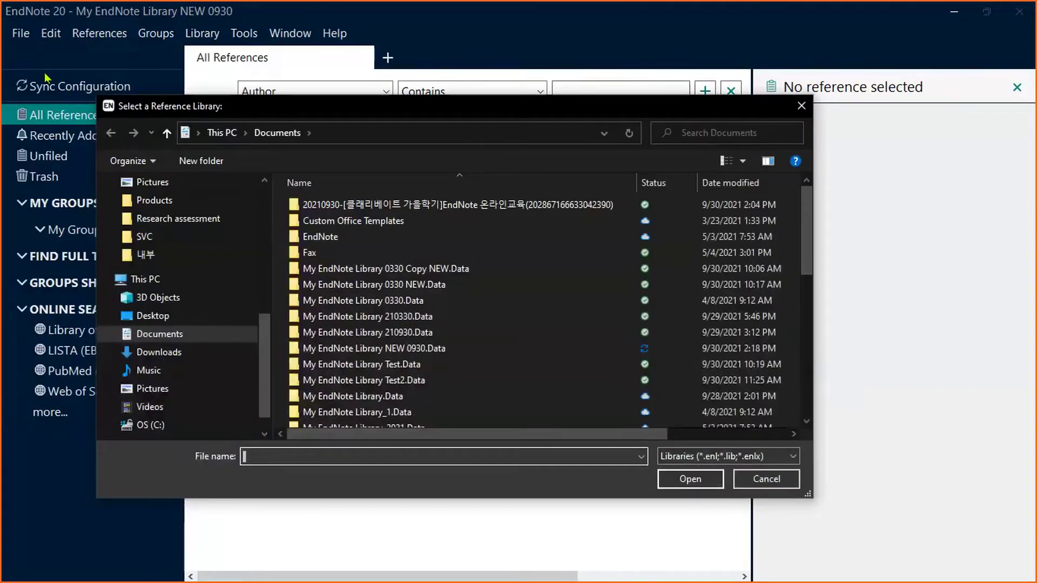
scroll(446, 262, down, 3)
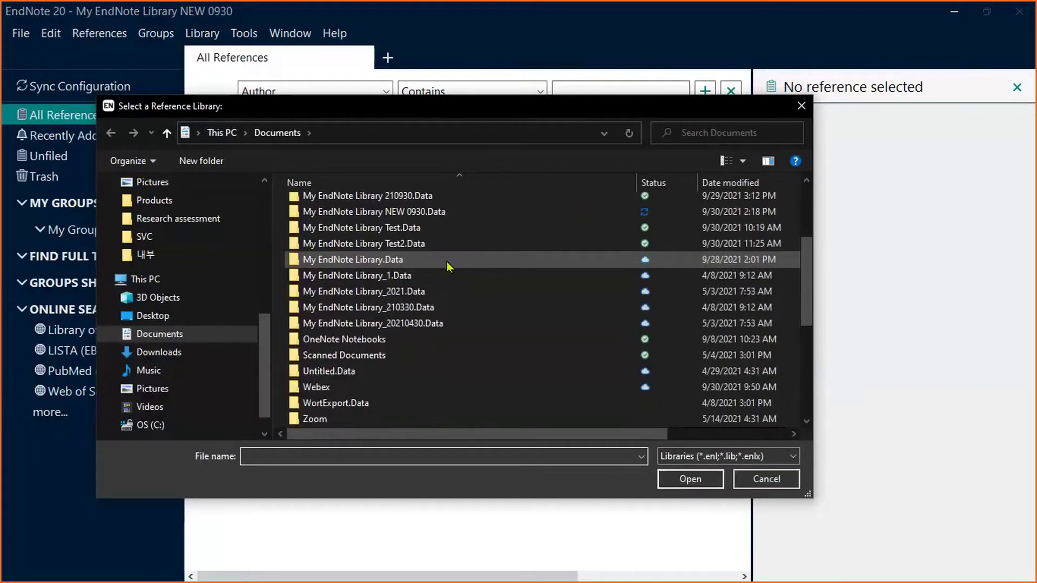
scroll(446, 262, down, 4)
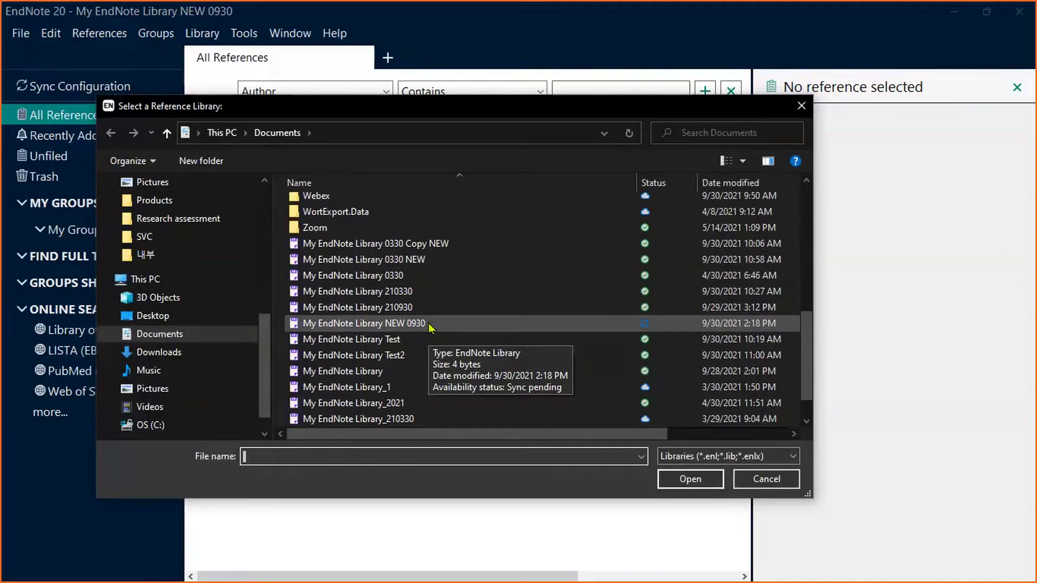
scroll(429, 323, up, 4)
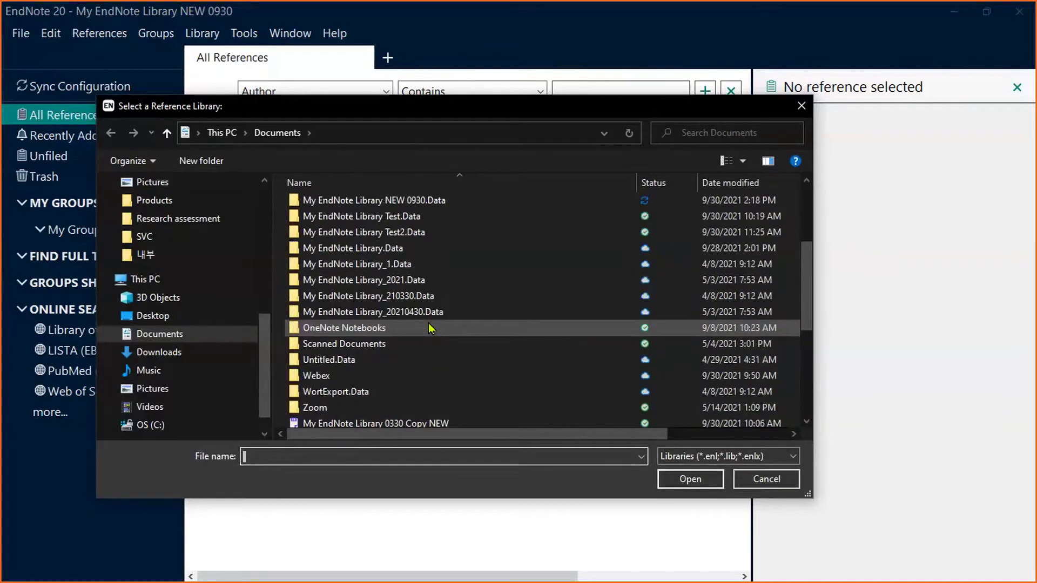
scroll(429, 328, up, 1)
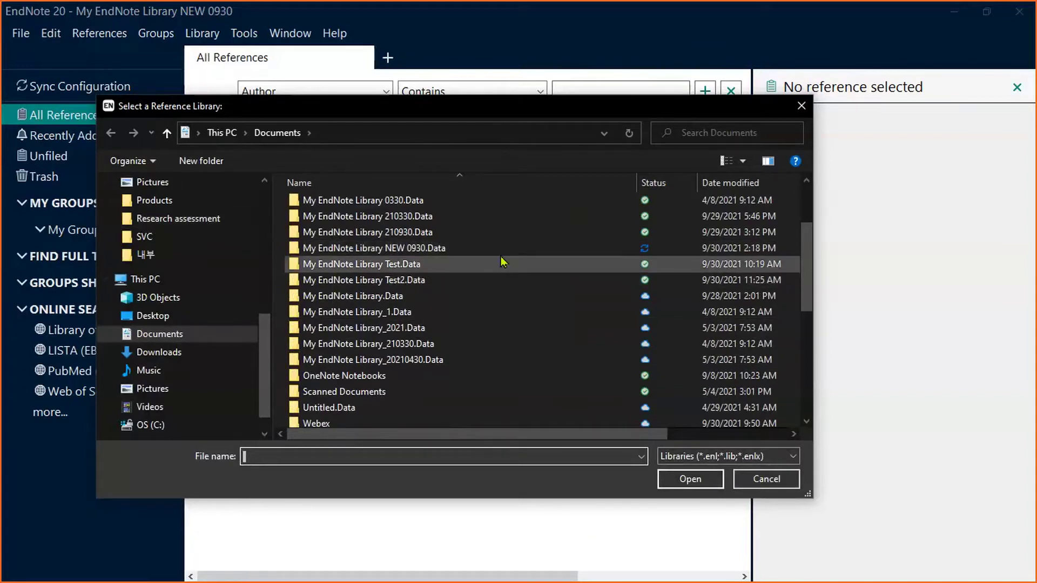
mouse_move(499, 252)
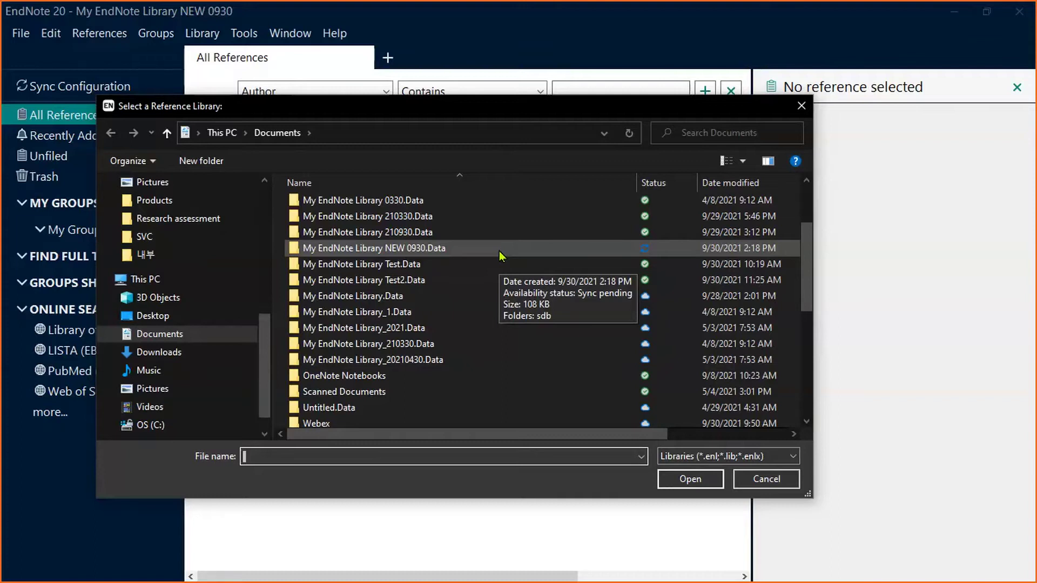
scroll(499, 250, down, 5)
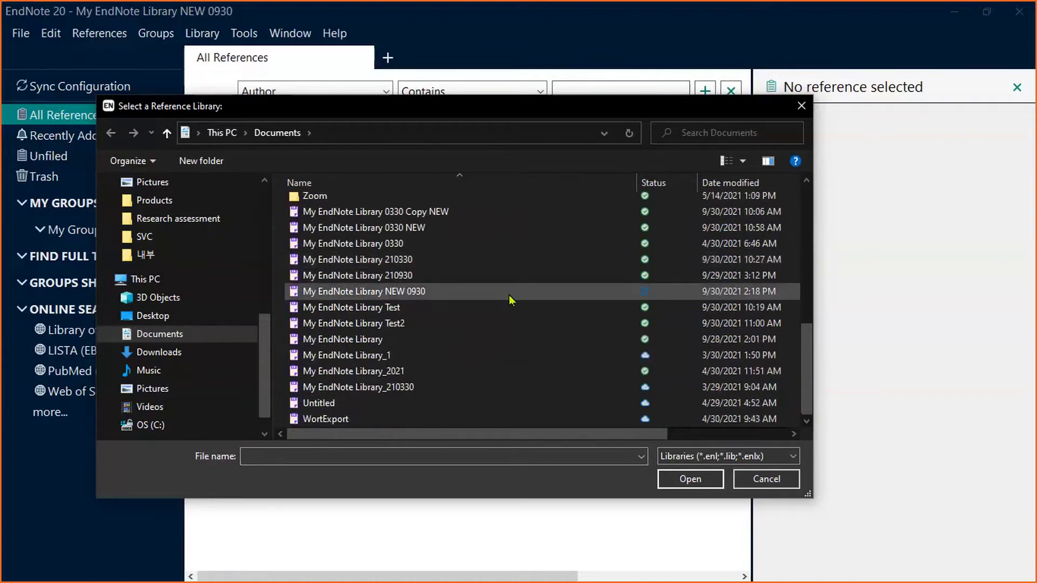
click(509, 296)
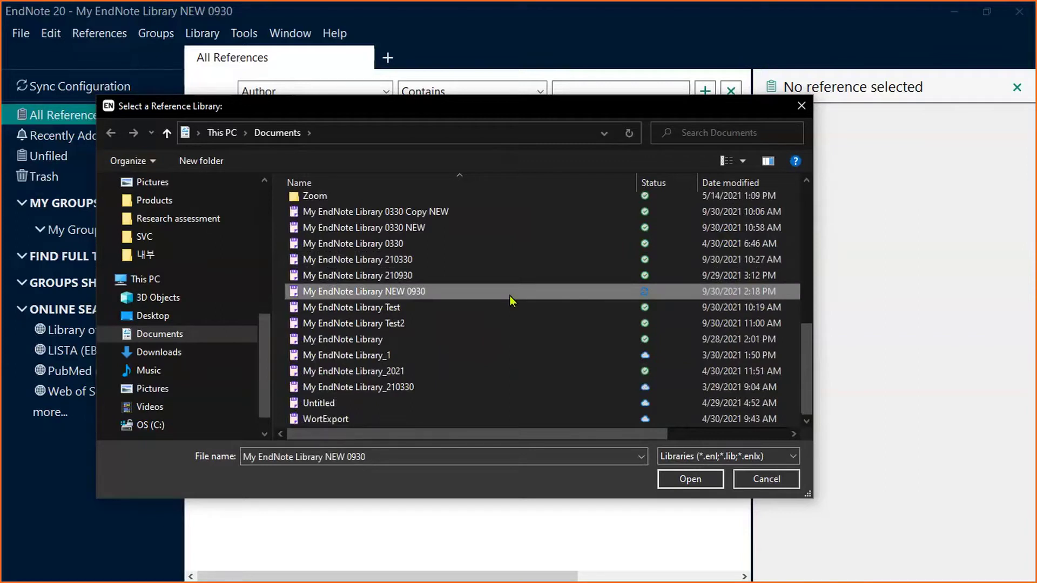
click(807, 107)
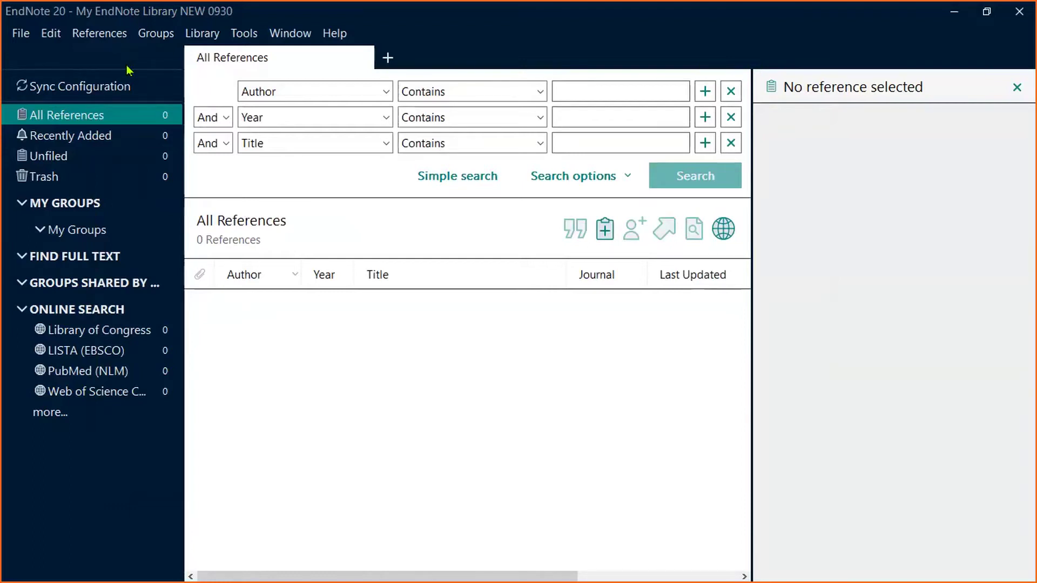
Review the Compress Library (.enlx) options for the new library and dismiss them.
click(18, 34)
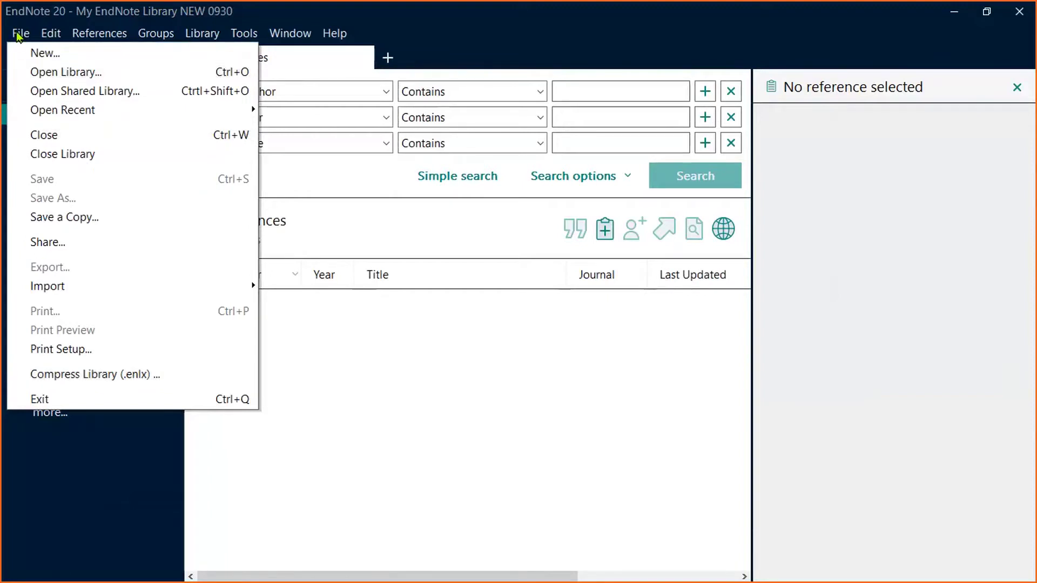
click(188, 378)
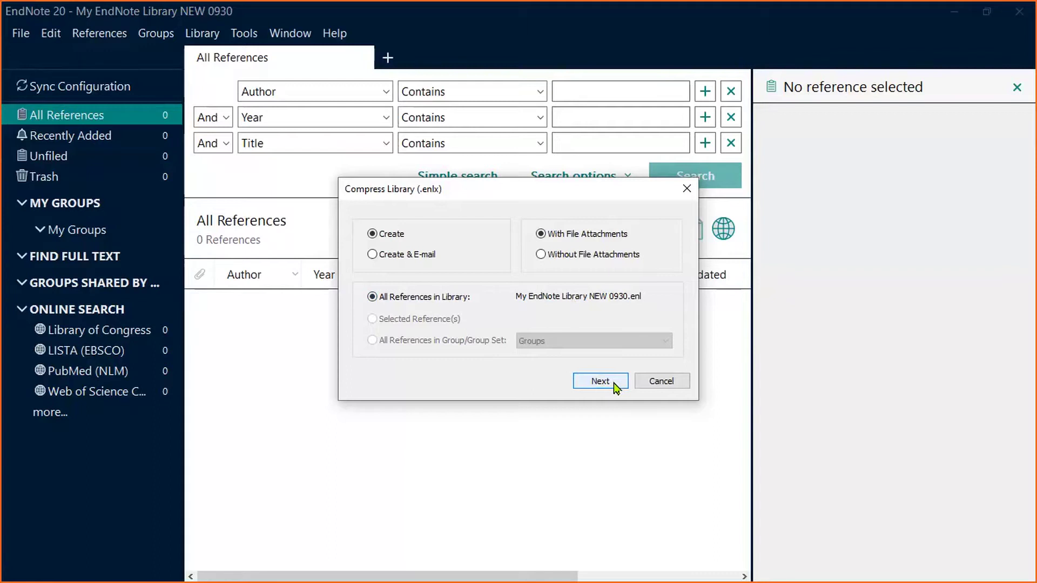
click(656, 387)
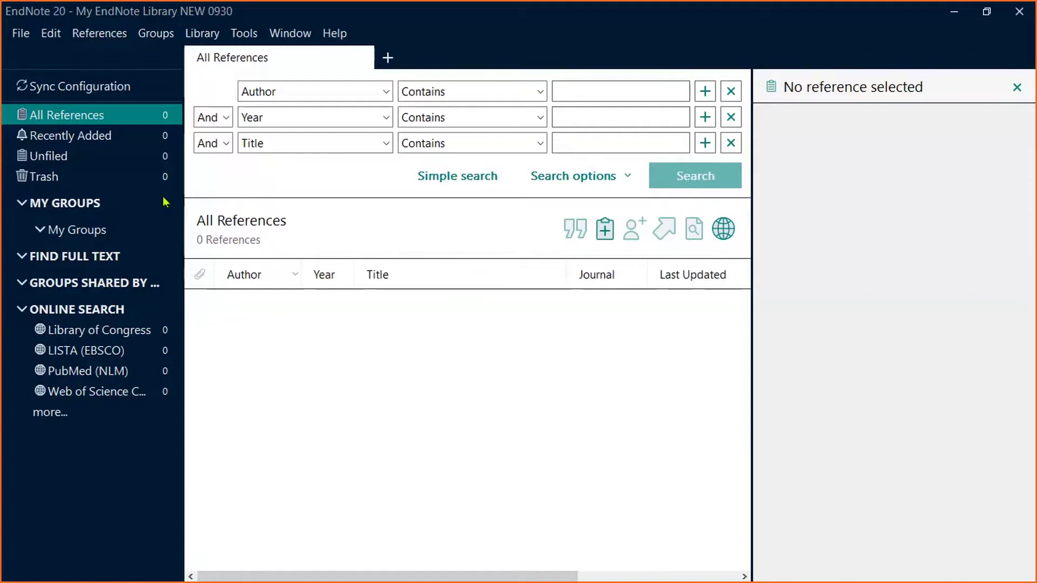
View the PubMed (NLM) online search form and look up "pubMed" among all available connection files.
click(93, 309)
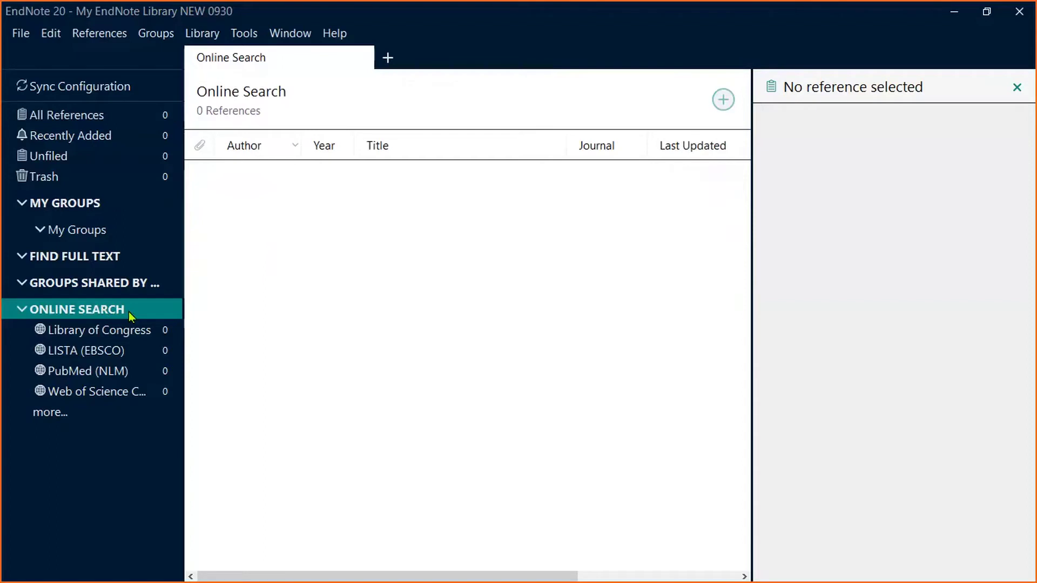
click(128, 372)
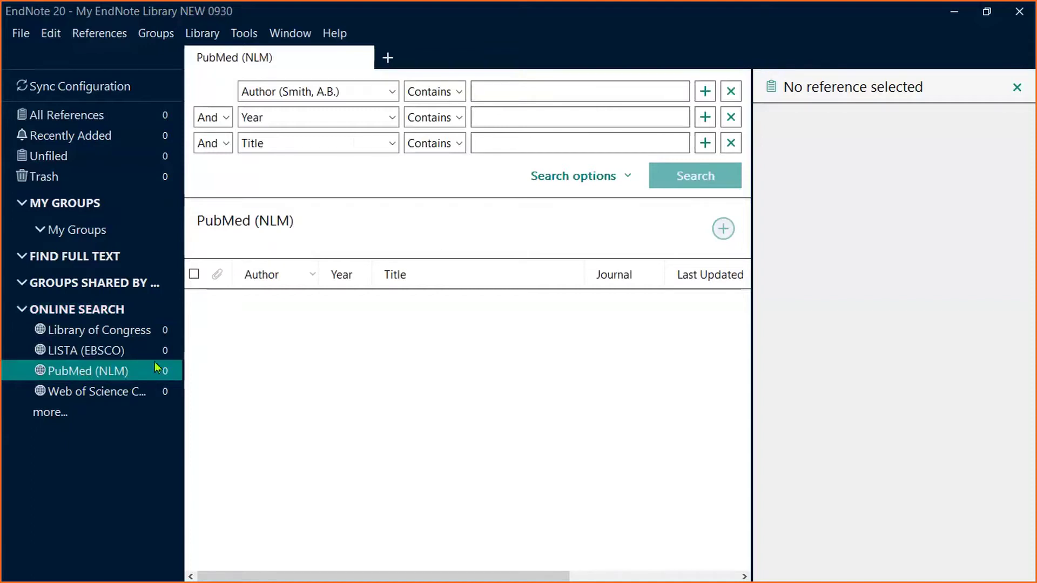
click(53, 414)
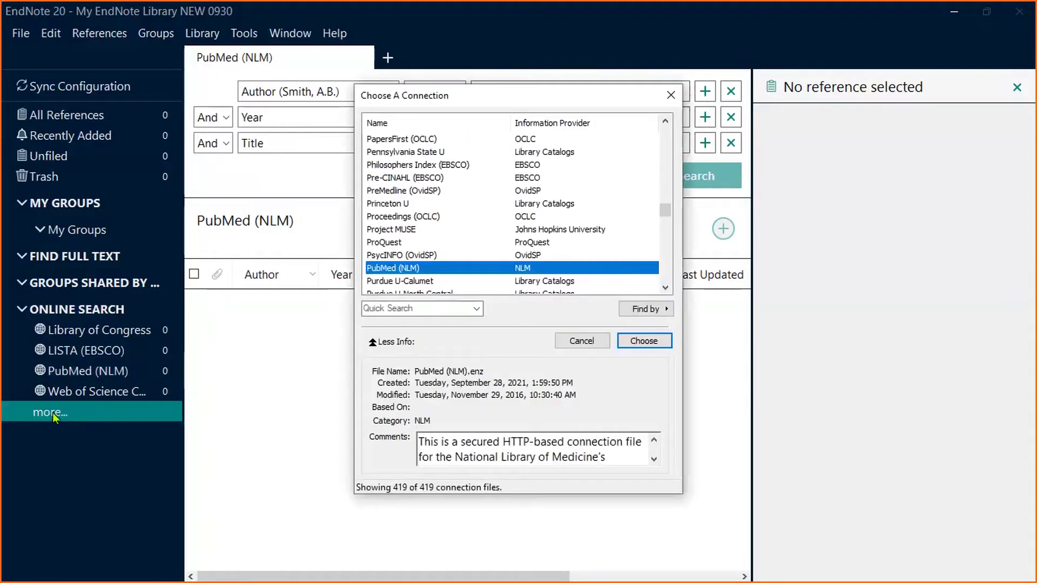
click(406, 307)
text(pubMed)
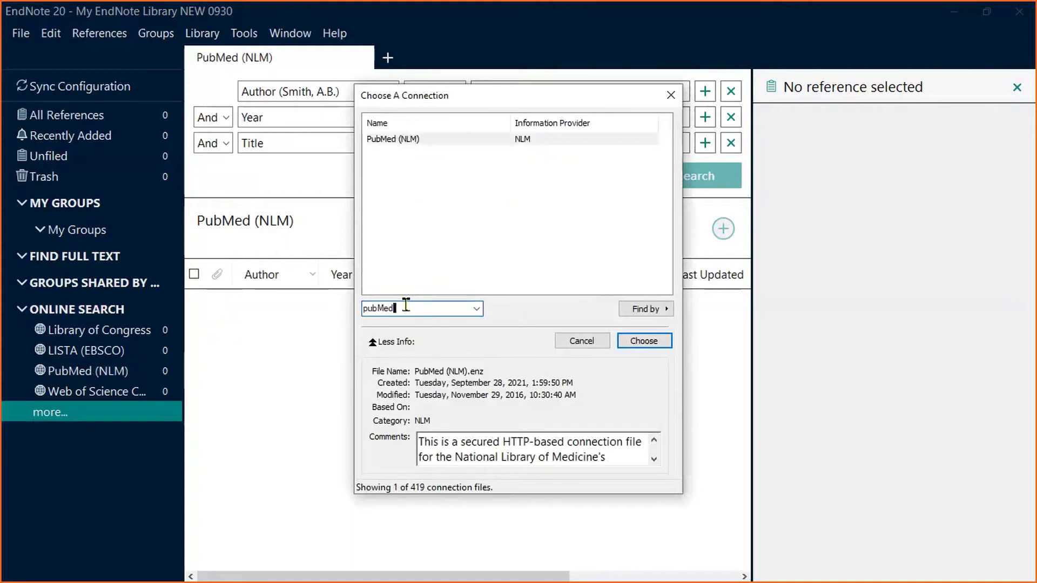
click(410, 139)
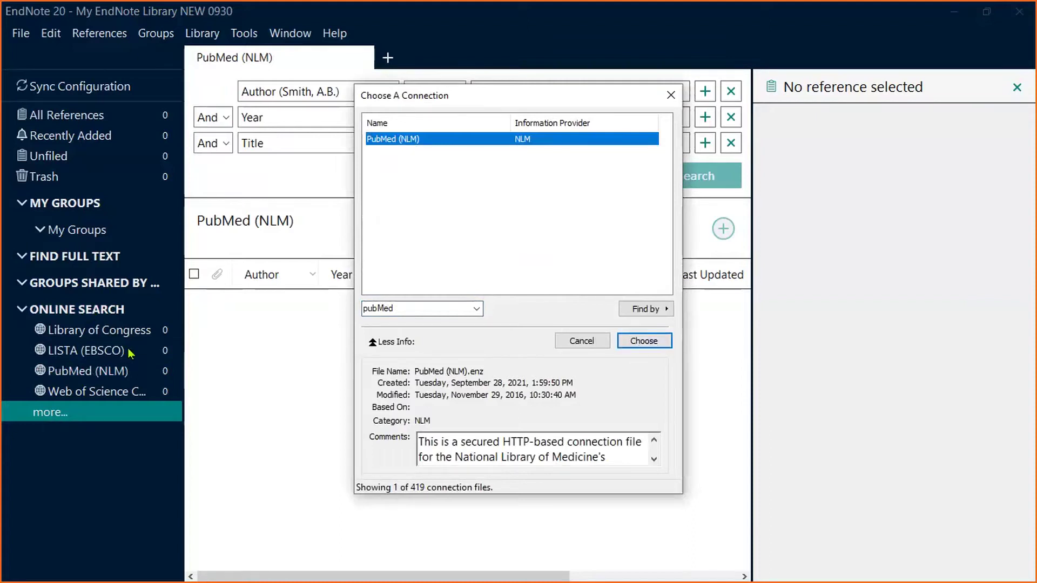
Search the connection files for "Web of science", view the Core Collection entry's information, and close the connection chooser.
double_click(429, 308)
text(Web of scie)
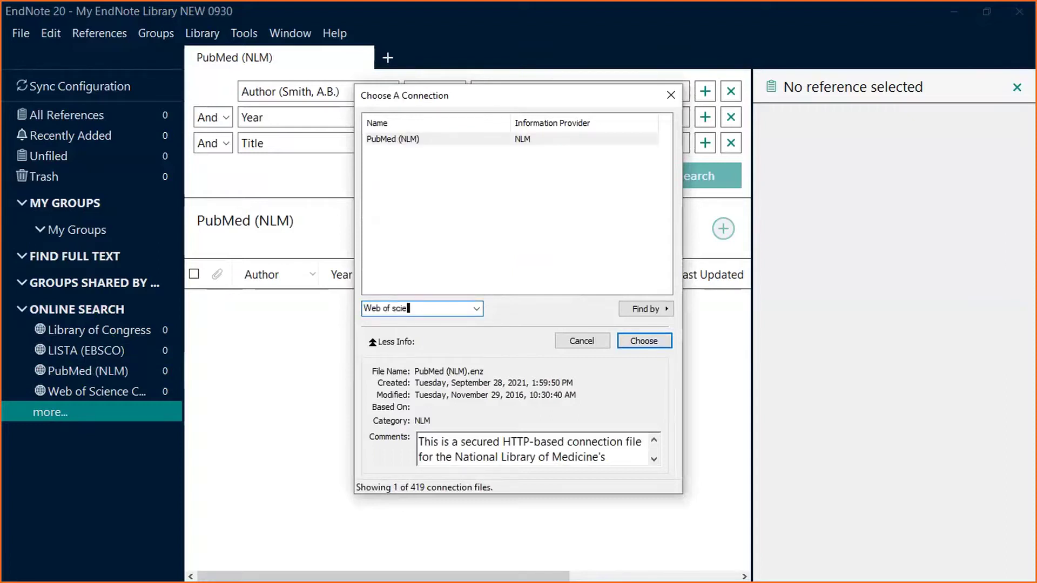
text(nce)
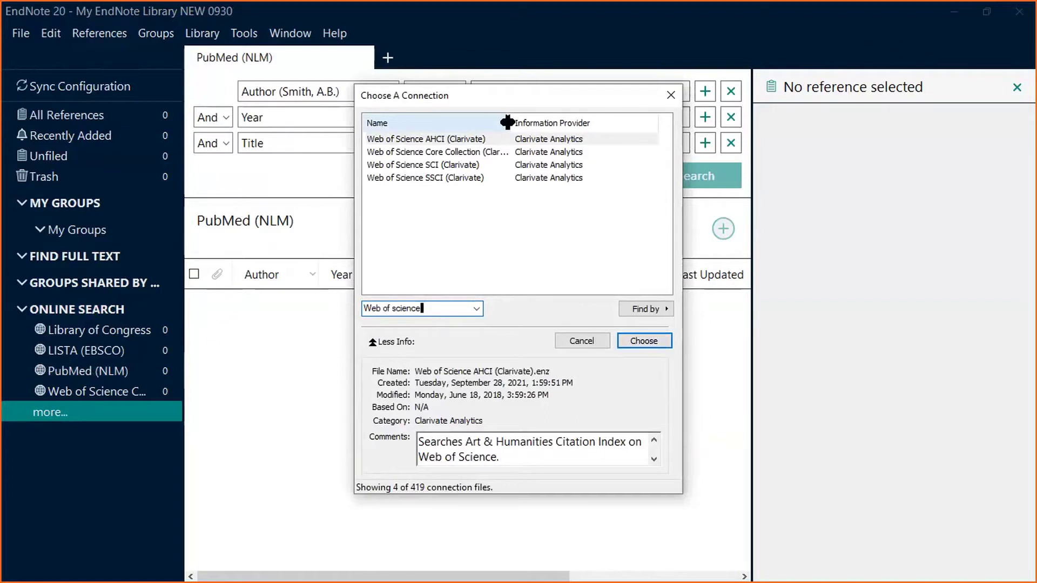
click(490, 154)
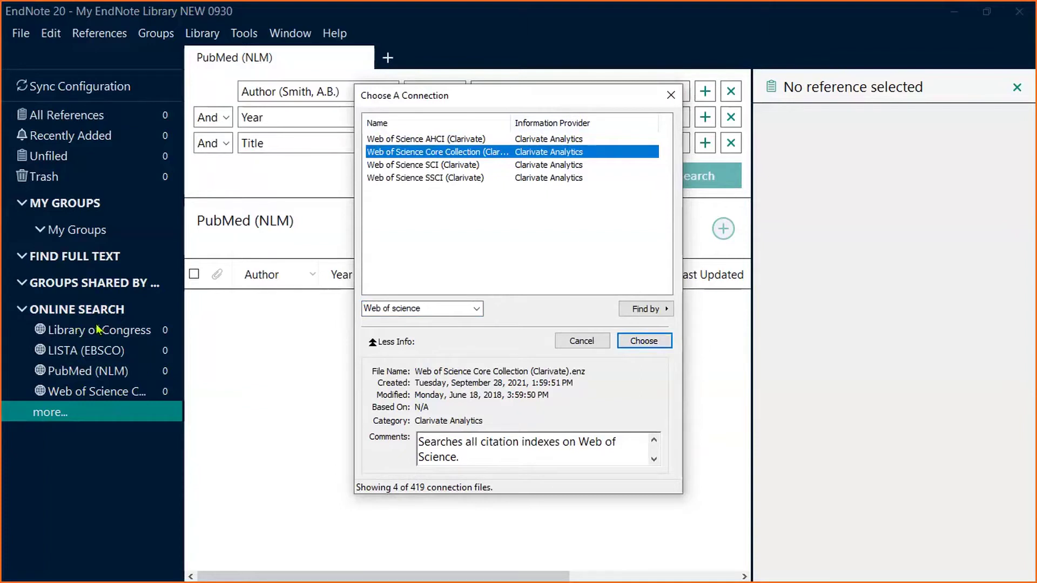
click(671, 95)
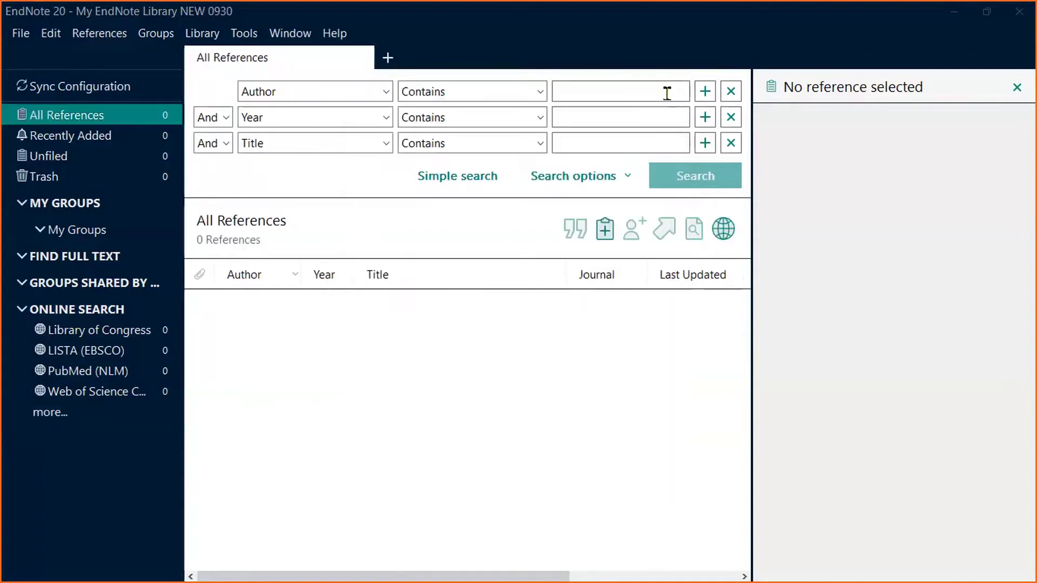
Set the first criterion of the PubMed (NLM) online search to Title contains "cancer".
click(103, 372)
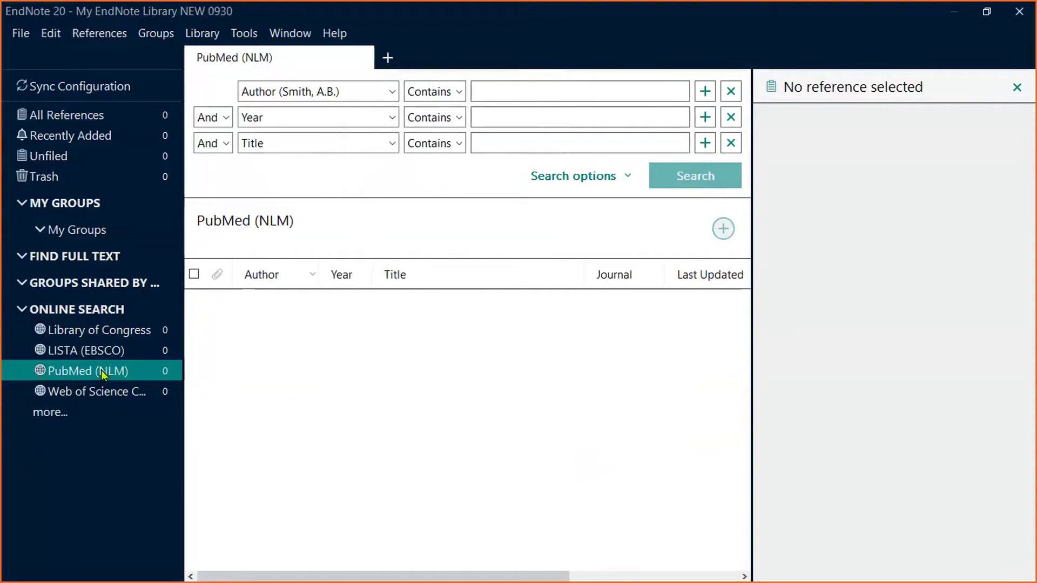
click(361, 95)
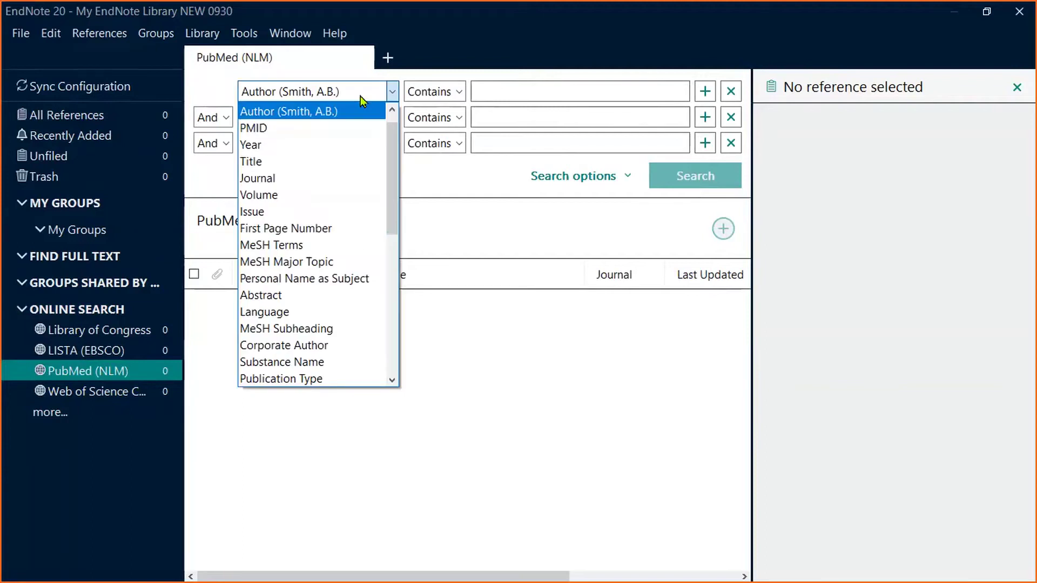
click(393, 110)
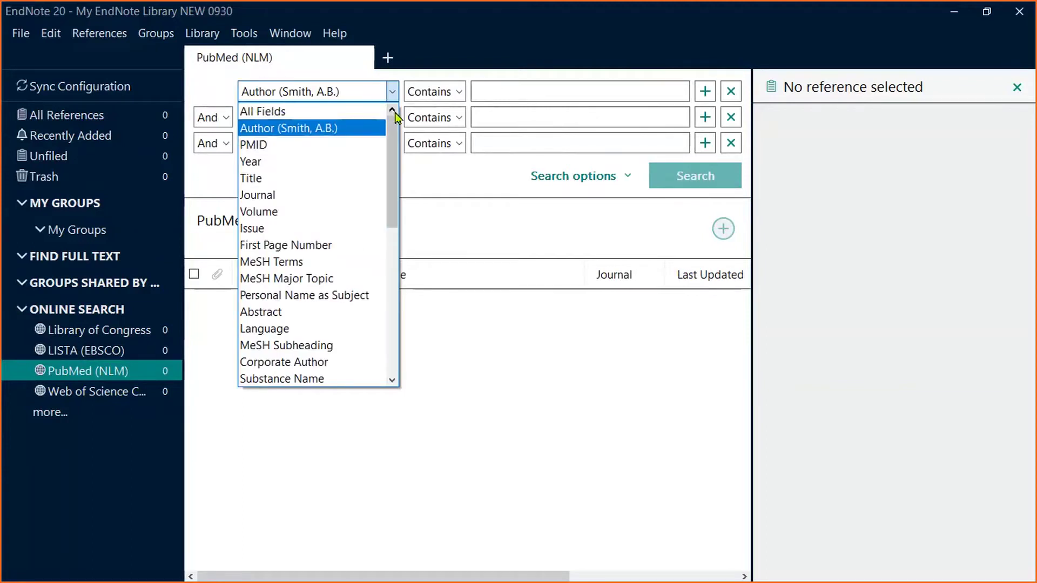
click(331, 179)
click(476, 88)
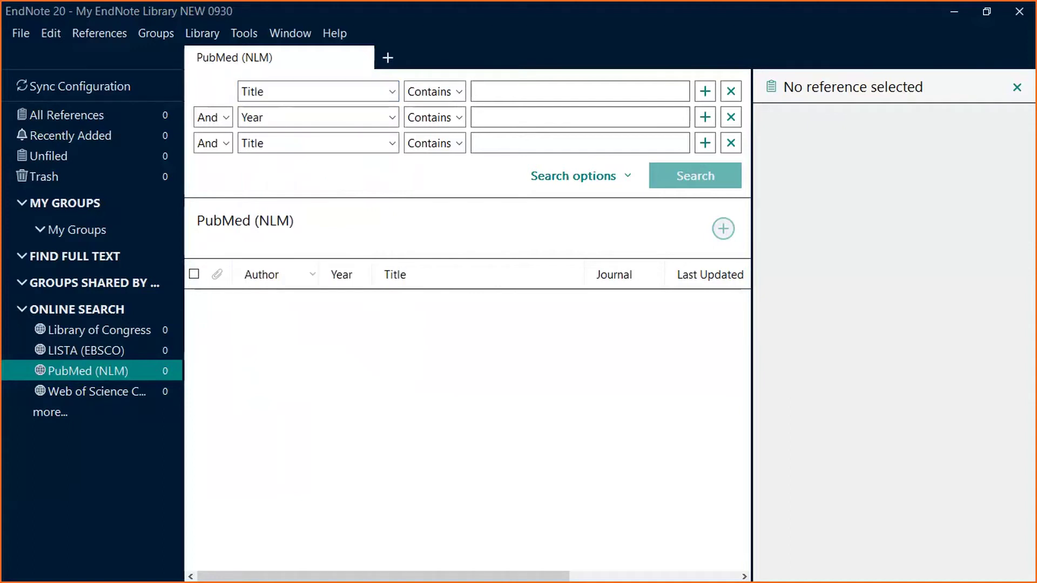
text(cancer)
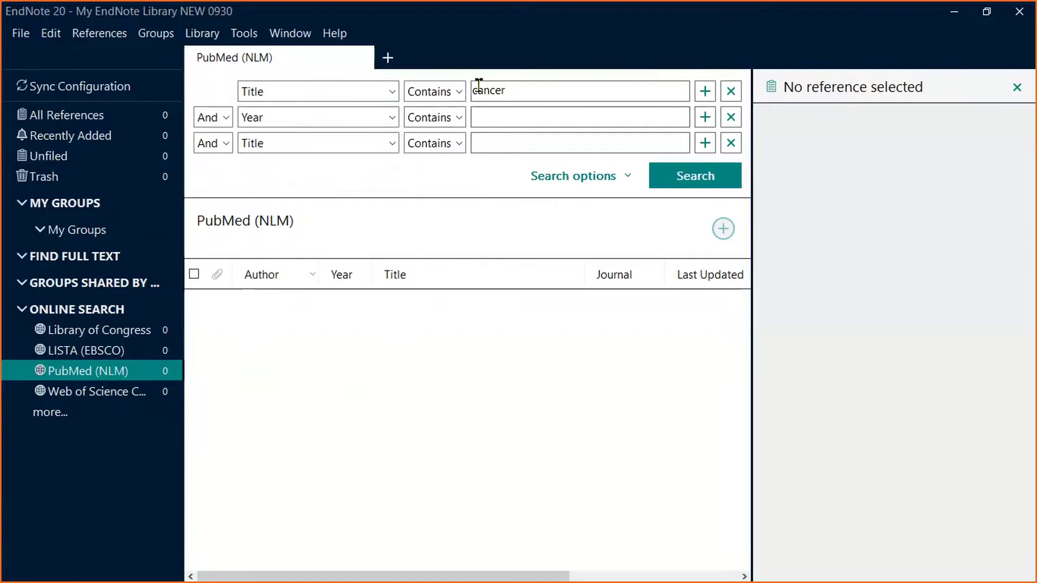
Add 2020 as the Year criterion, keeping the And operator, and run the PubMed search.
click(504, 115)
text(2020)
click(226, 118)
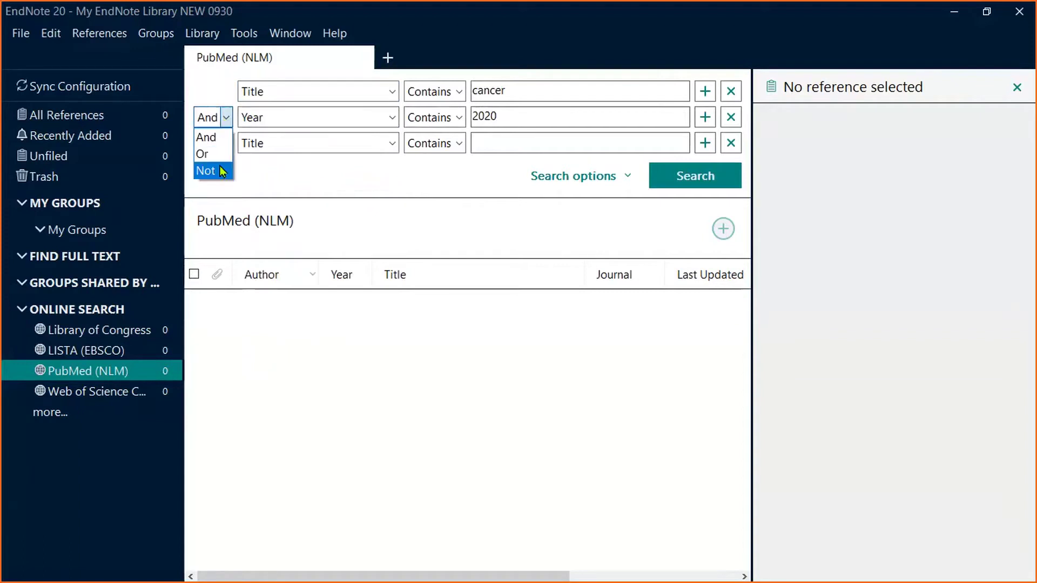
click(520, 110)
click(519, 110)
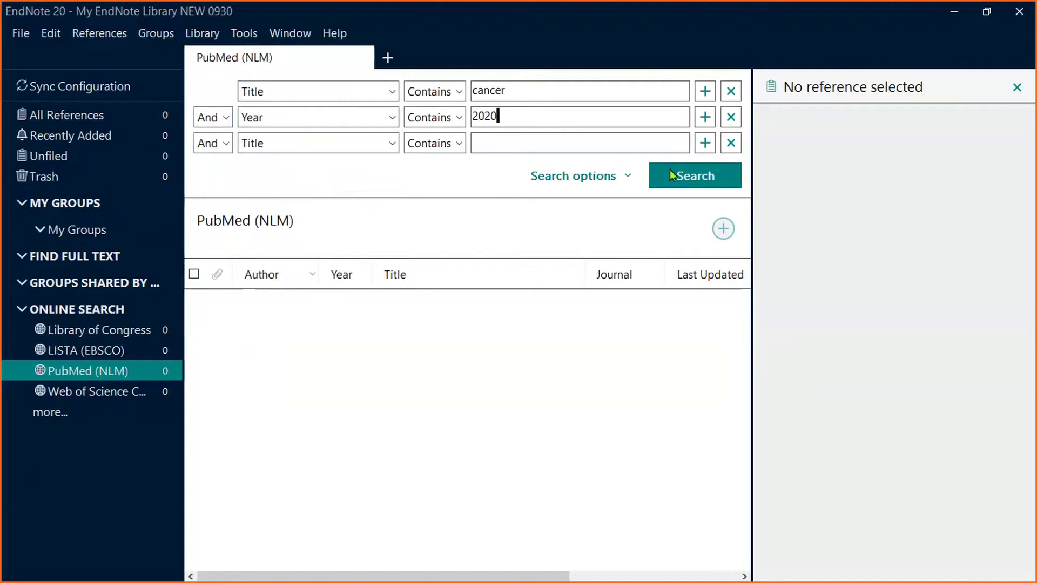
click(714, 188)
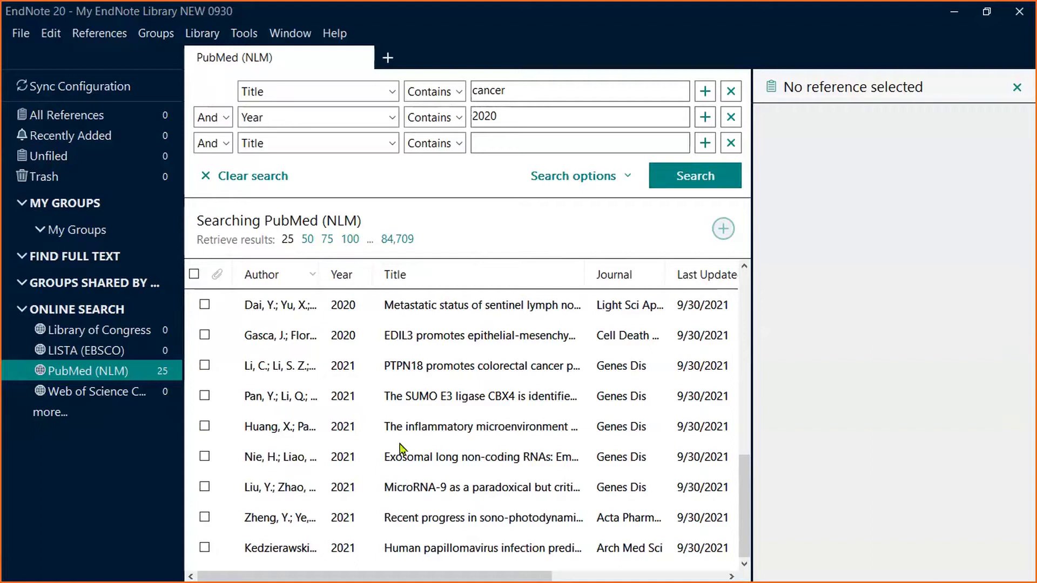
Retrieve 50 PubMed results and add all of them to the library.
click(306, 240)
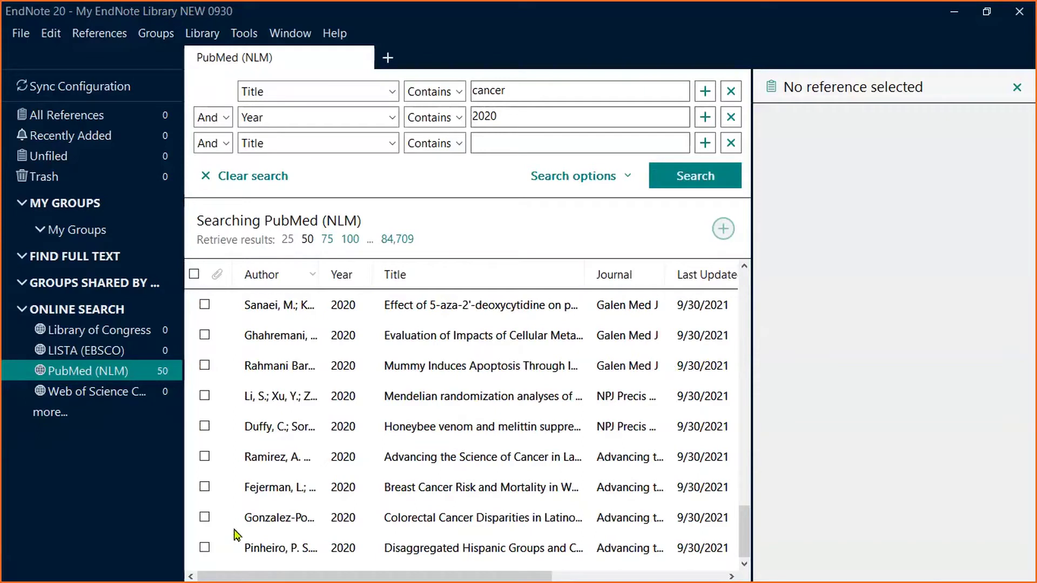
click(193, 275)
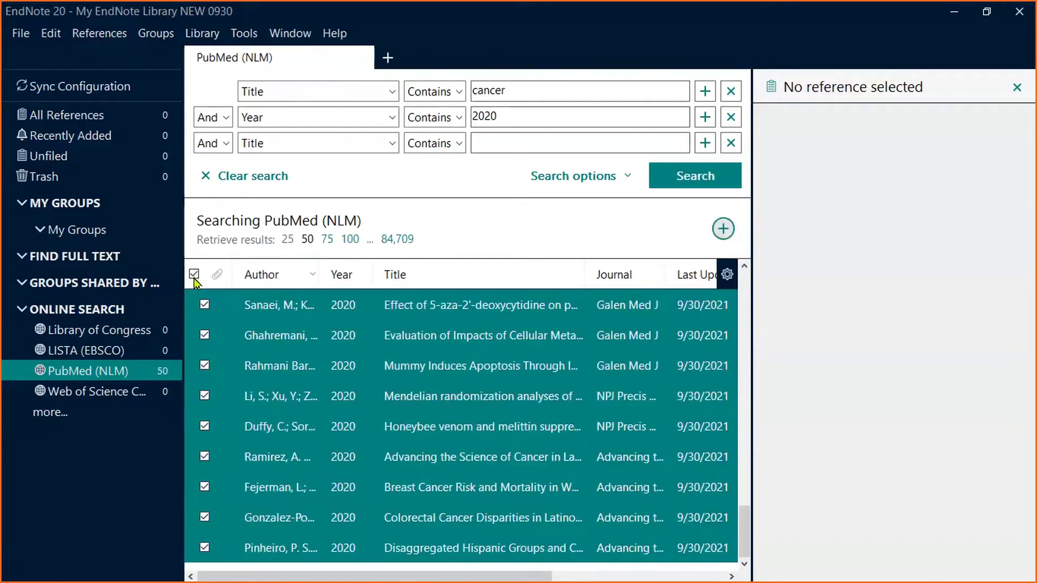
click(194, 275)
click(193, 276)
click(728, 233)
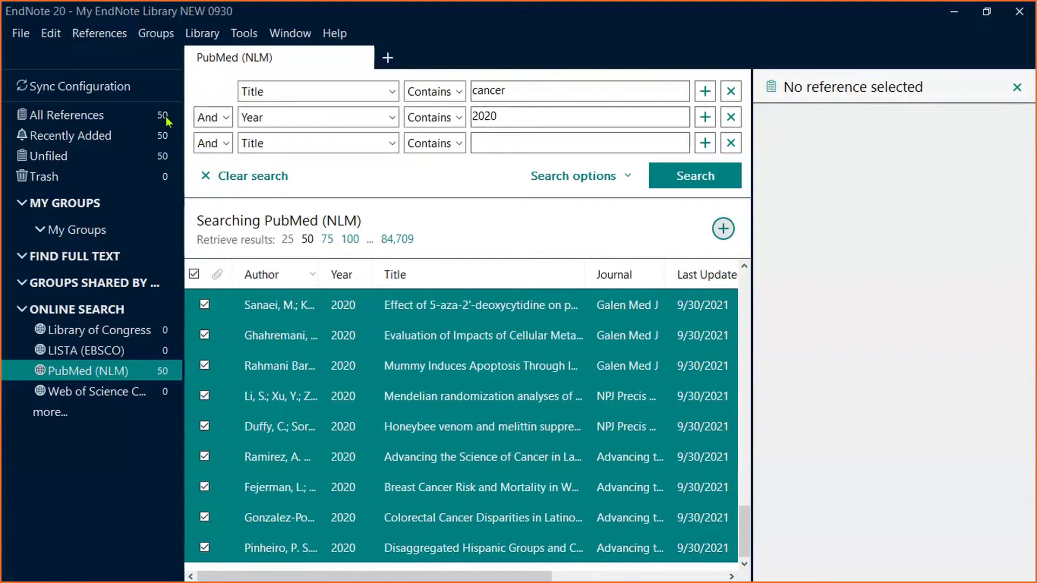
Search Web of Science Core Collection for "cancer" in Title/Keywords/Abstract and year 2020, and add all retrieved references to the library.
click(126, 395)
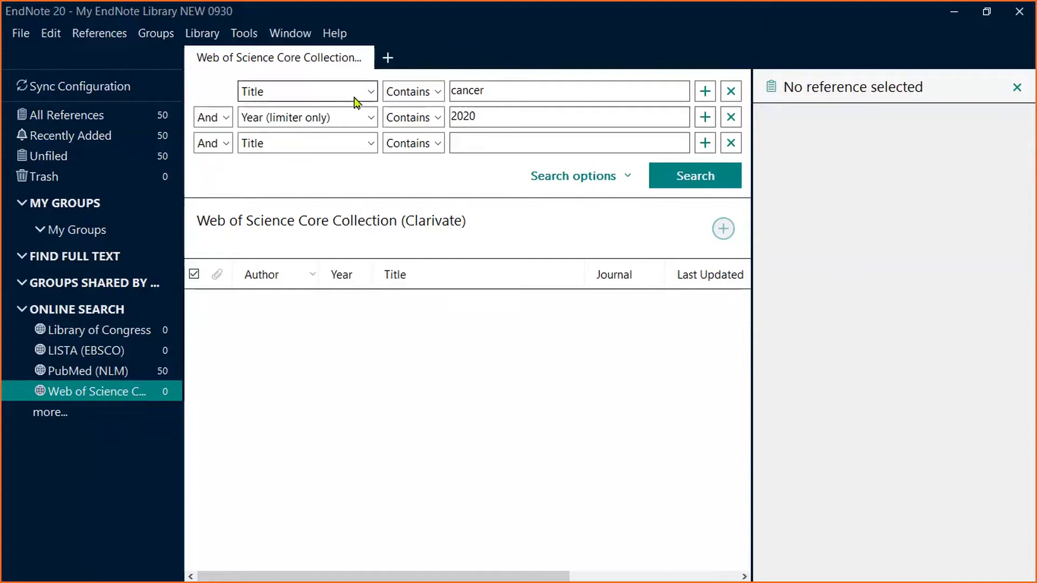
click(370, 92)
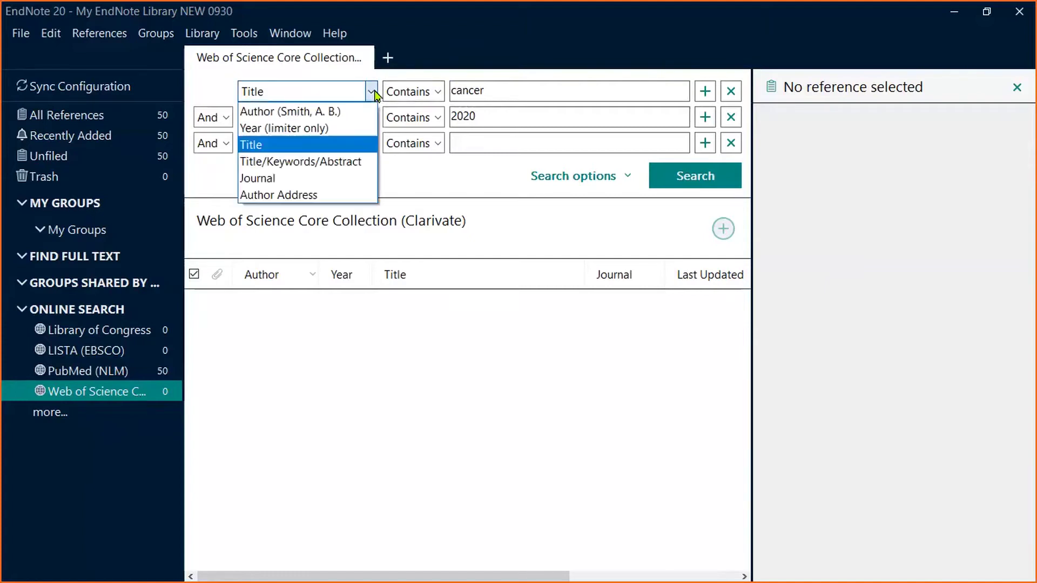
click(361, 162)
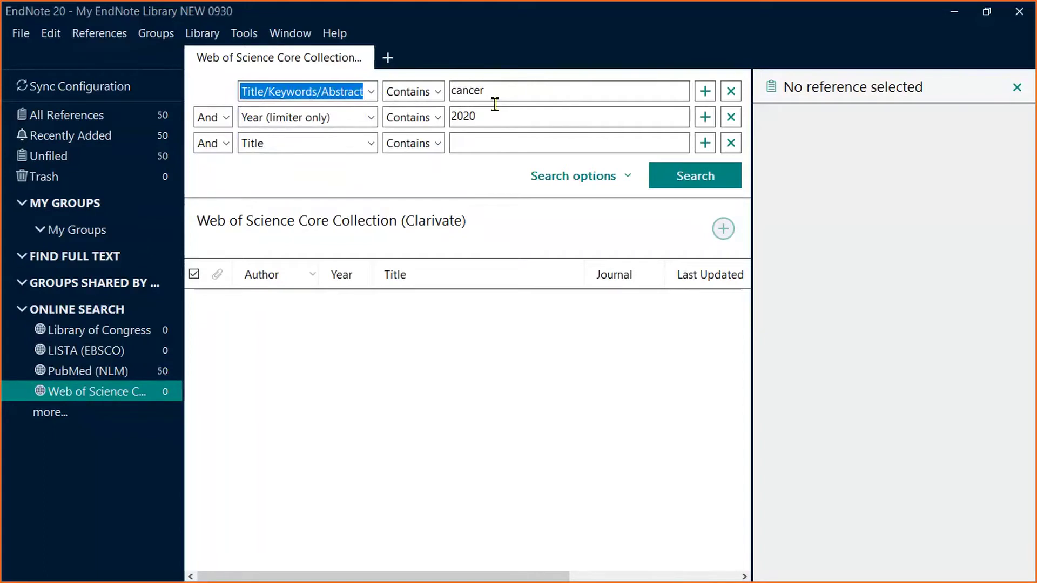
click(678, 184)
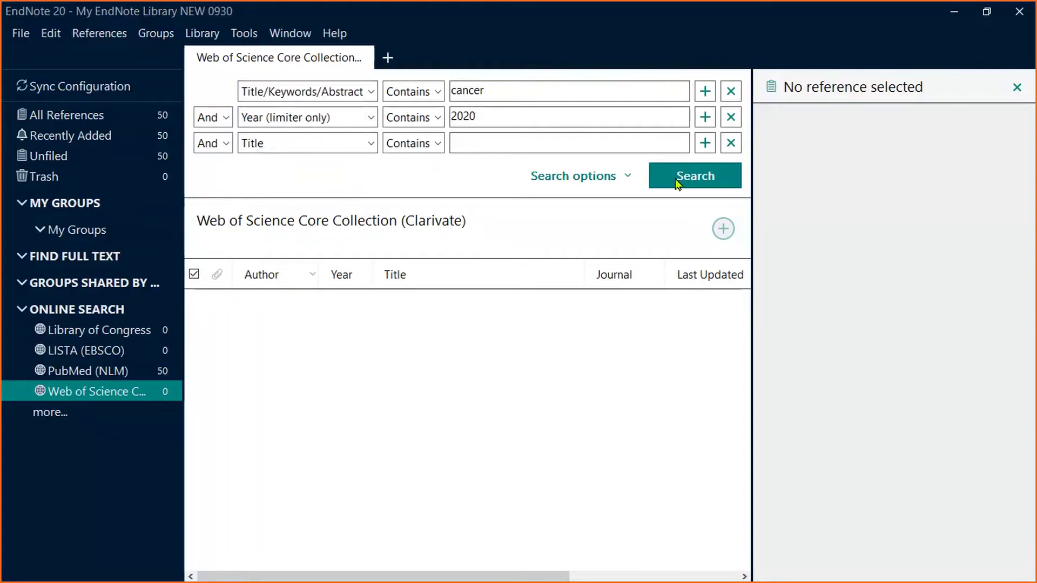
click(678, 184)
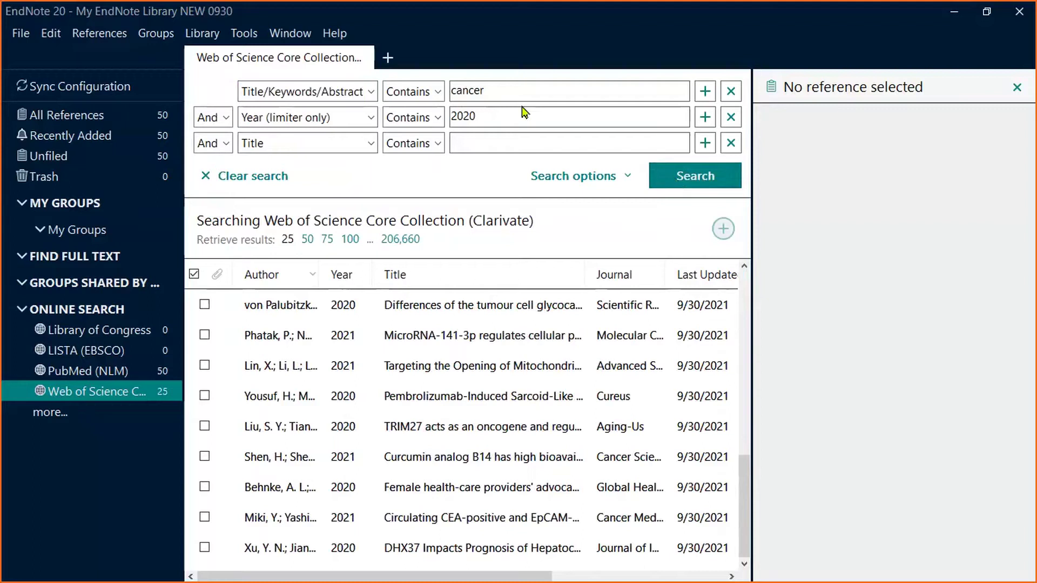
click(193, 275)
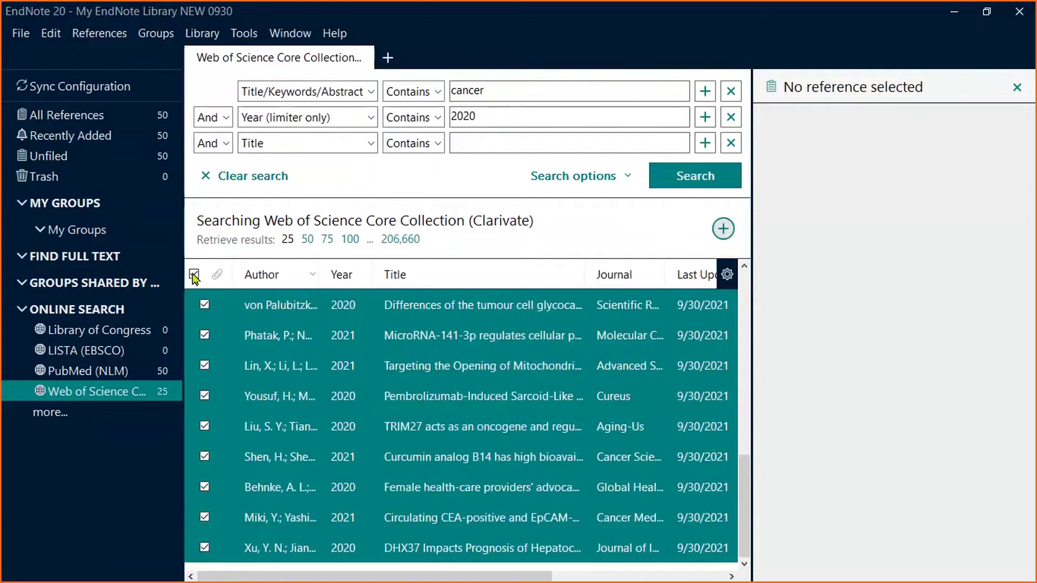
click(724, 232)
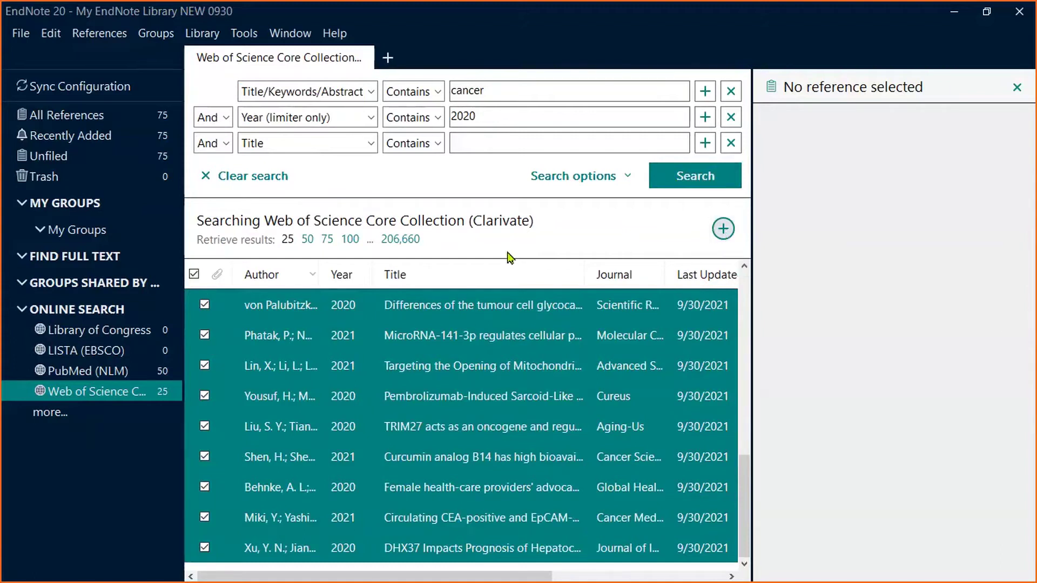
Clear the selection of all Web of Science results and select only the MicroRNA-141-3p and TRIM27 references.
click(206, 303)
click(198, 276)
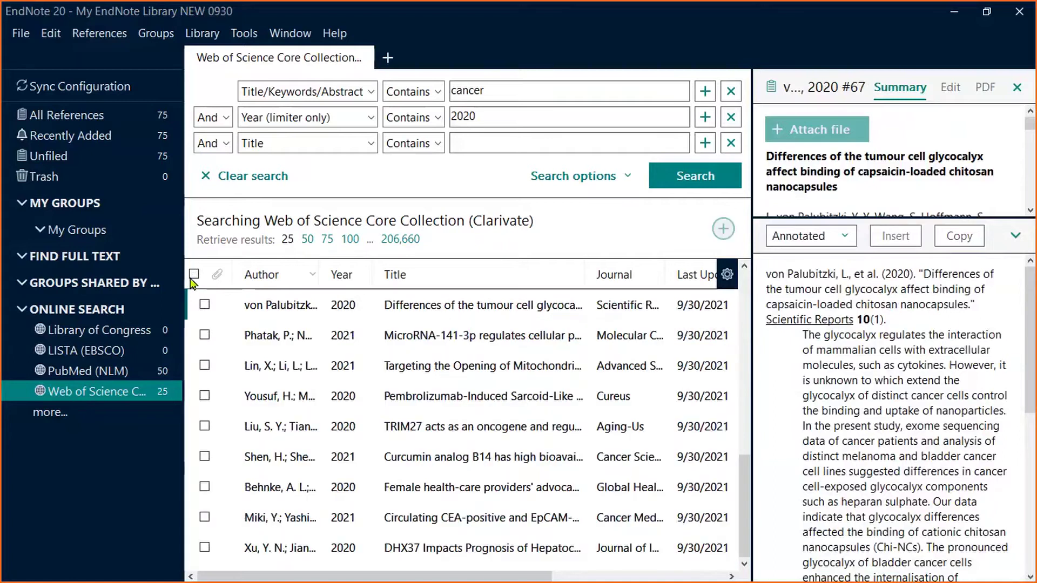
click(389, 342)
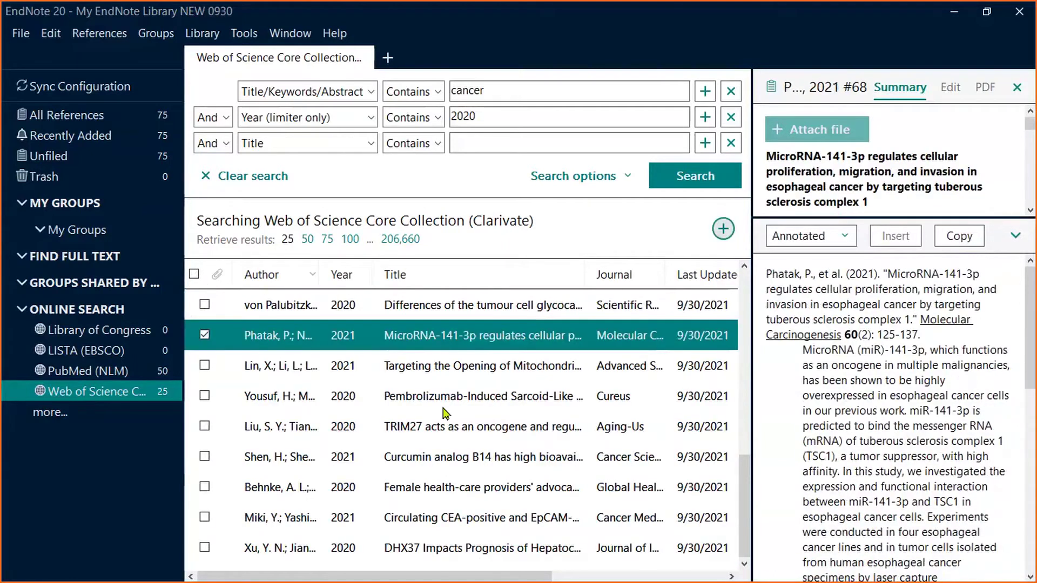
click(465, 422)
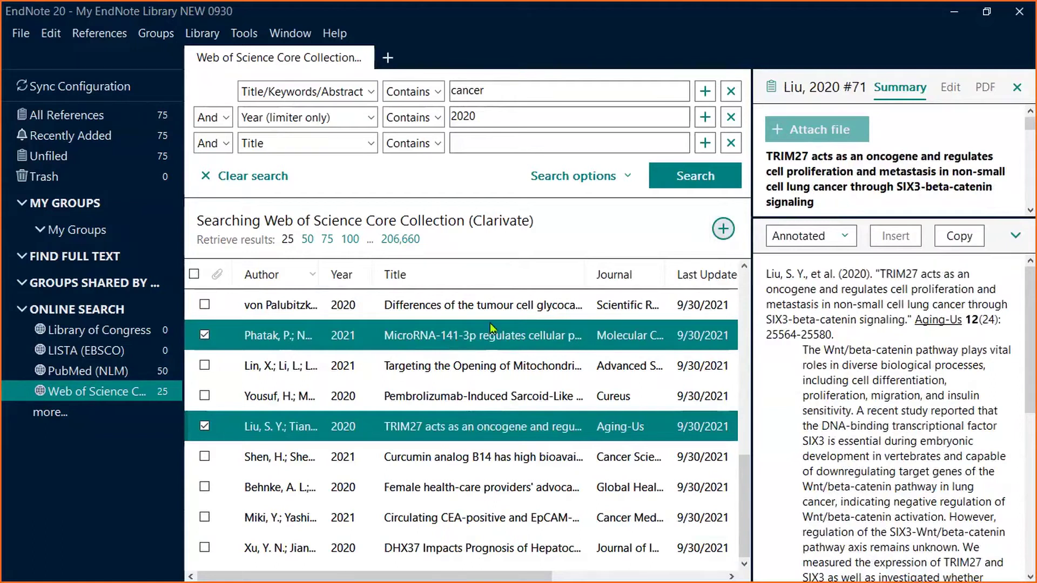
Review the Add References To and Copy References To options for the two selected references and dismiss them.
right_click(488, 340)
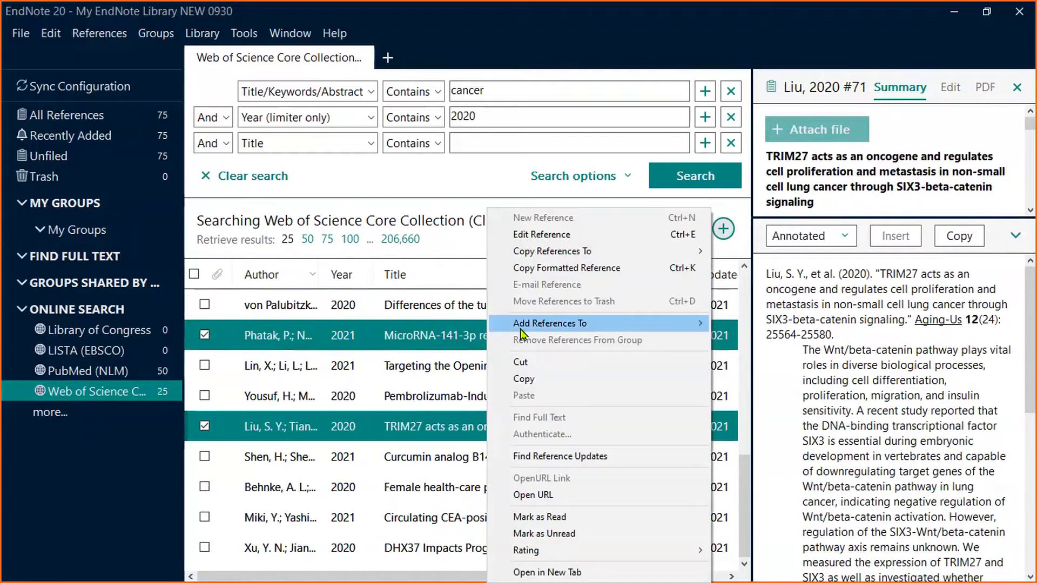
mouse_move(522, 333)
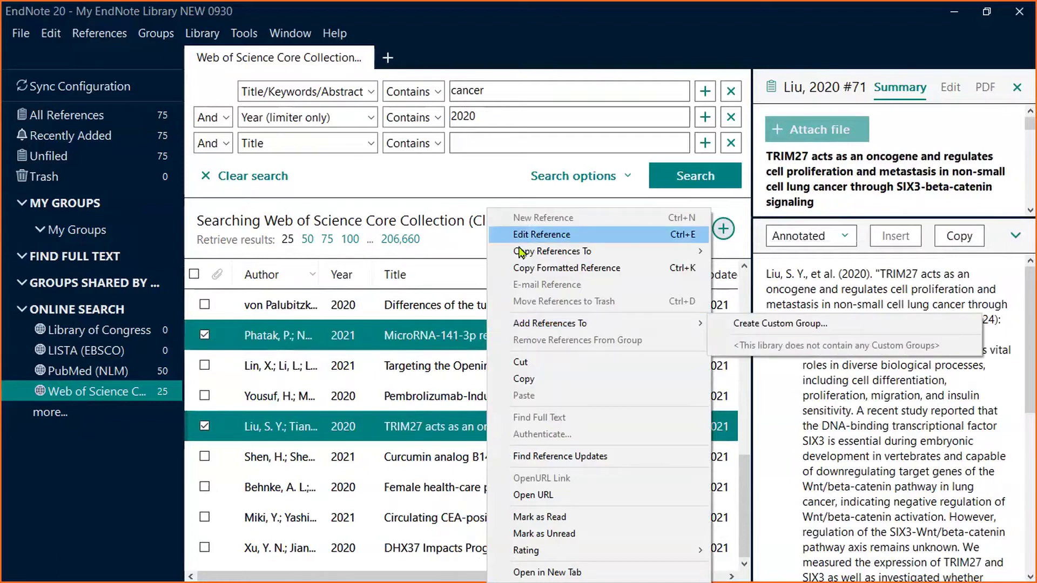
mouse_move(524, 258)
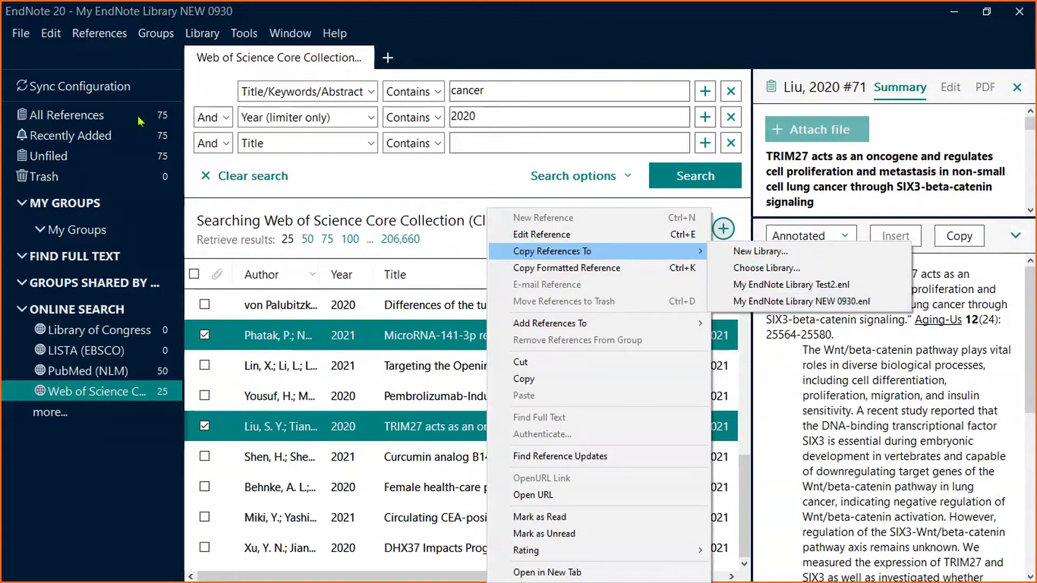
mouse_move(701, 328)
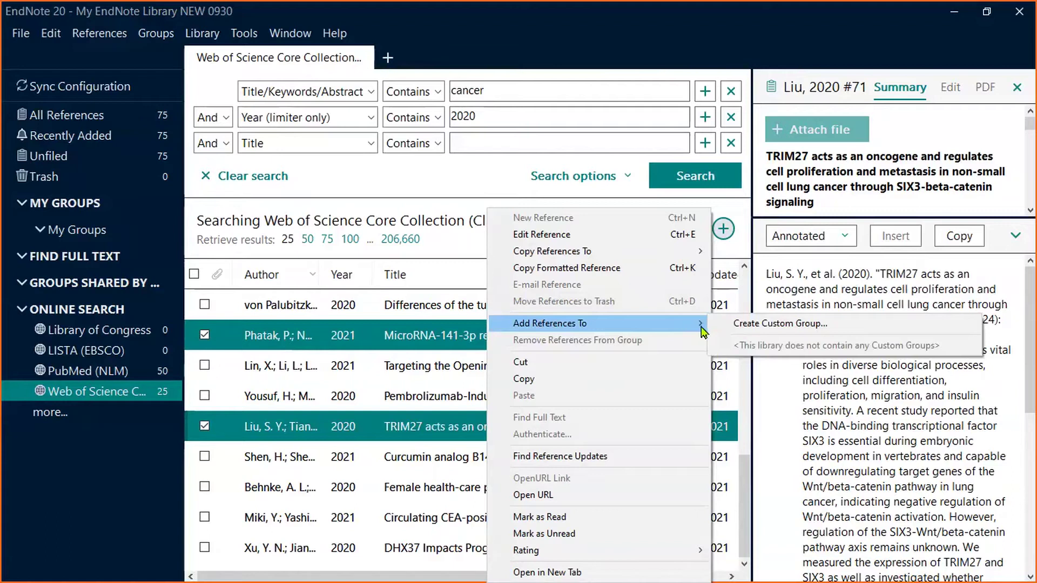
click(447, 195)
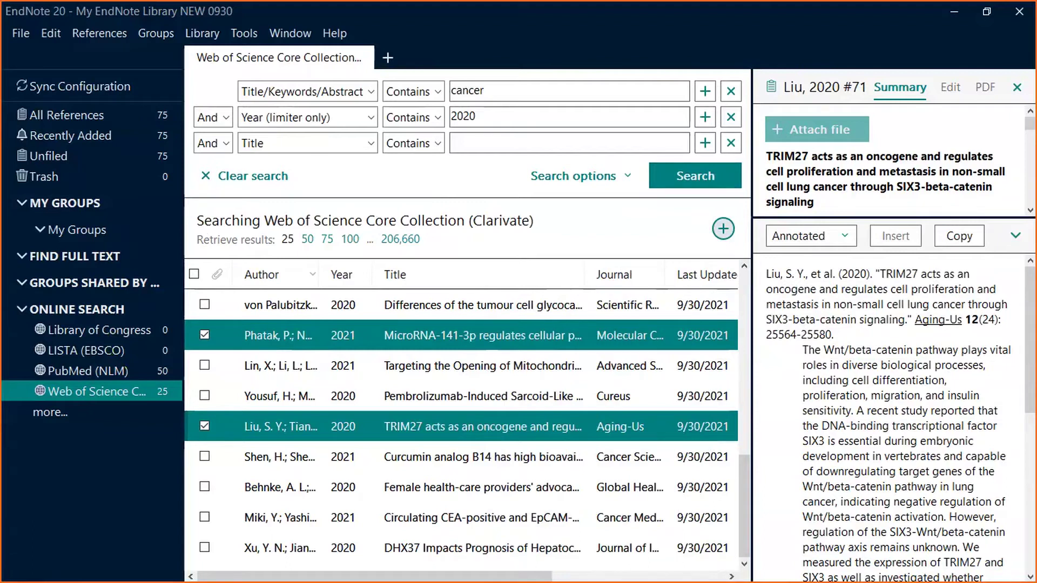
Switch to the web browser, bring up the PubMed page, and place it ahead of the Web of Science page.
key(alt+Tab)
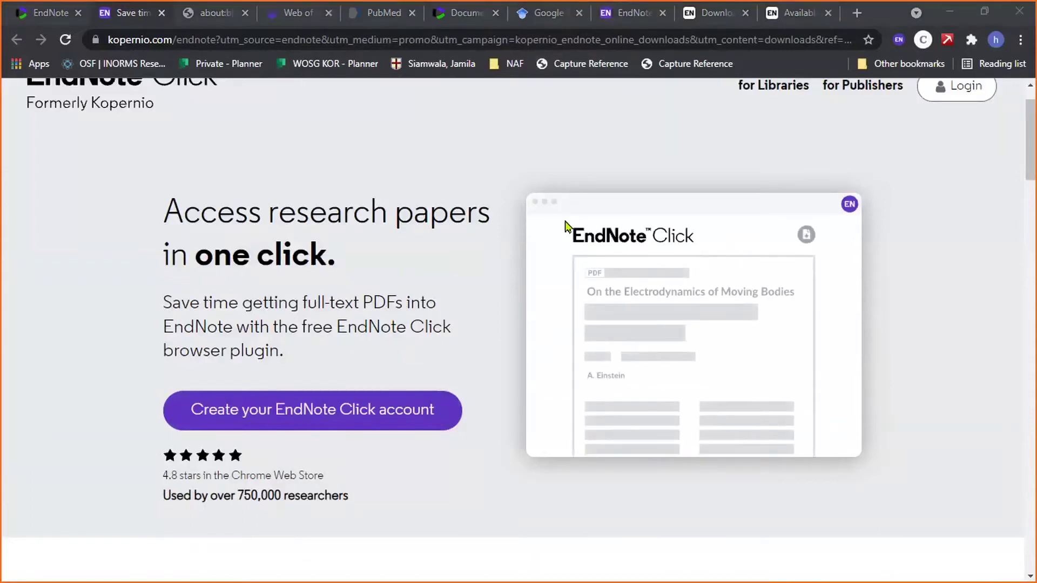
key(alt+Tab)
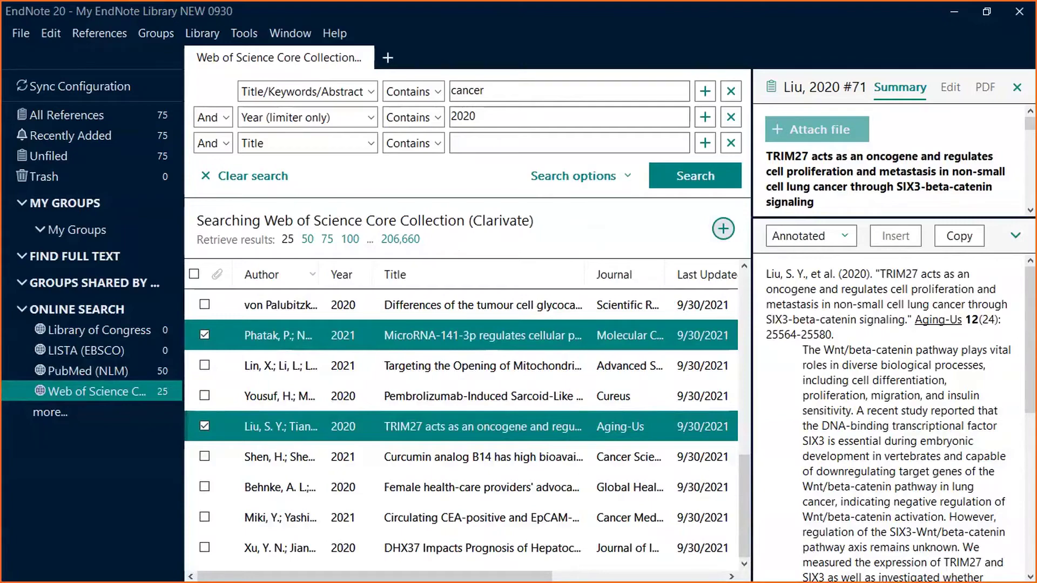
key(alt+Tab)
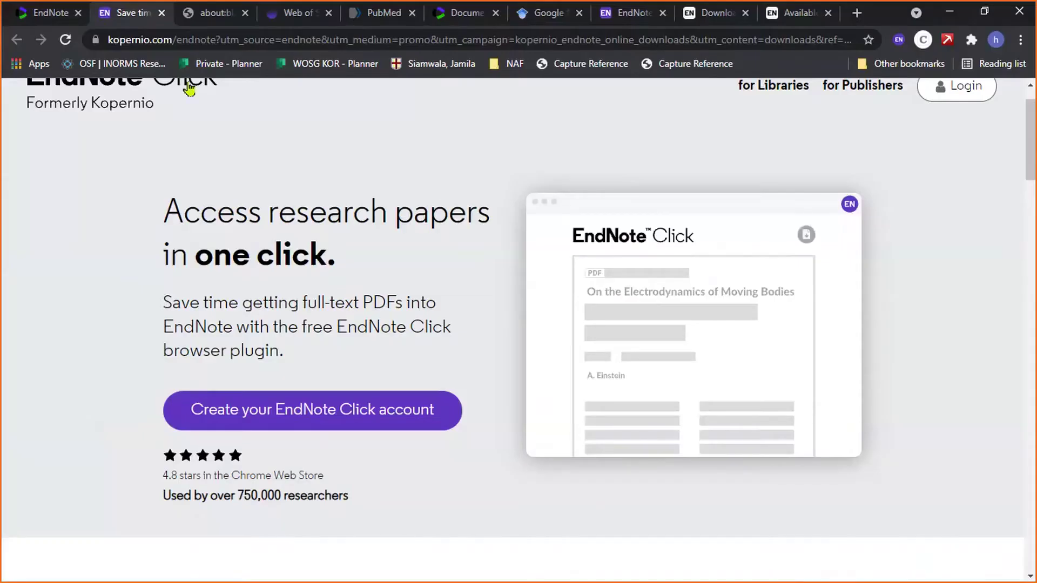
click(226, 16)
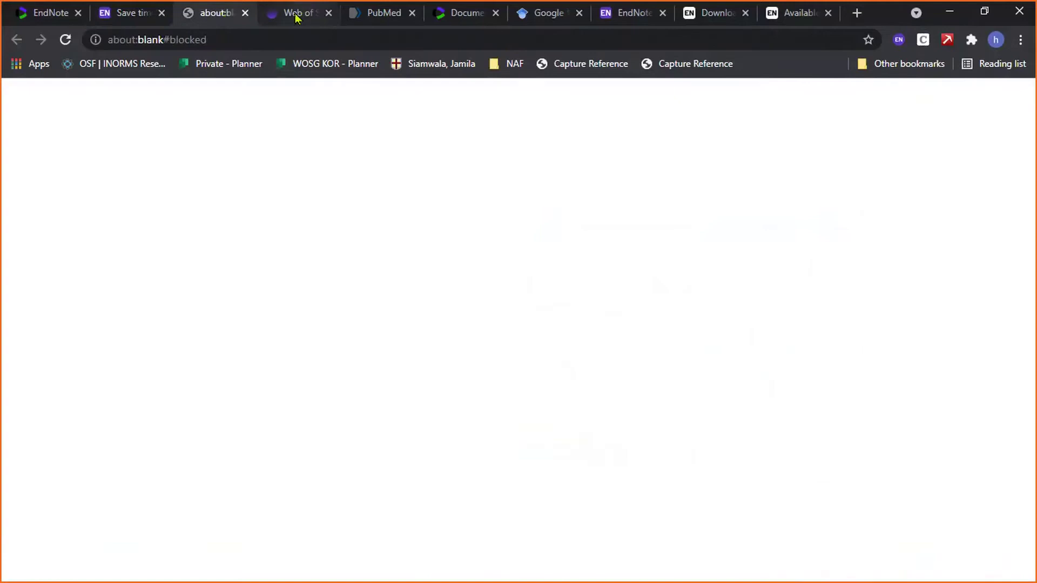
click(382, 13)
drag(382, 13, 303, 26)
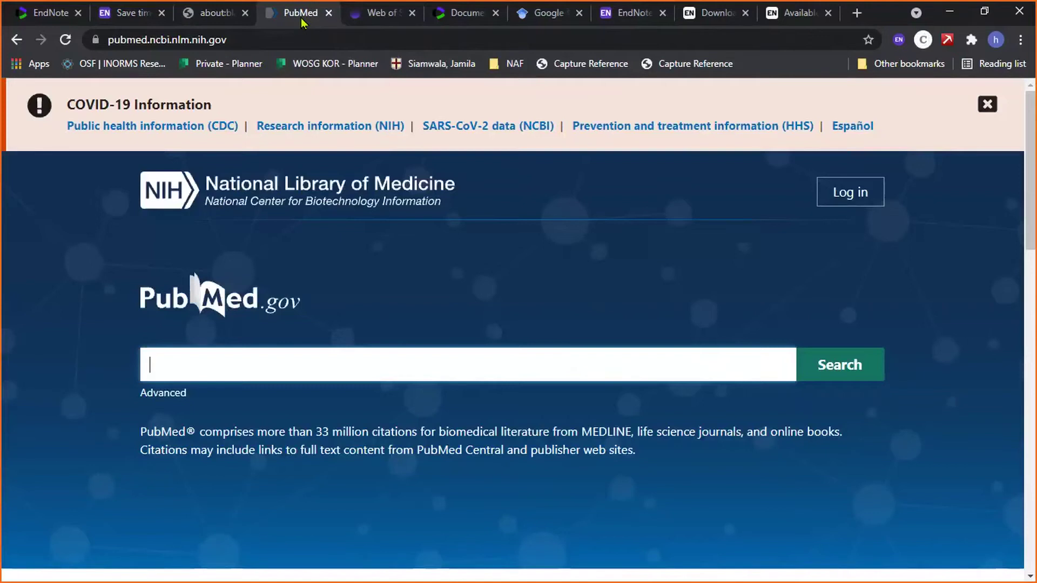
Search the PubMed website for "cancer" and look through the first results.
click(291, 350)
text(ca)
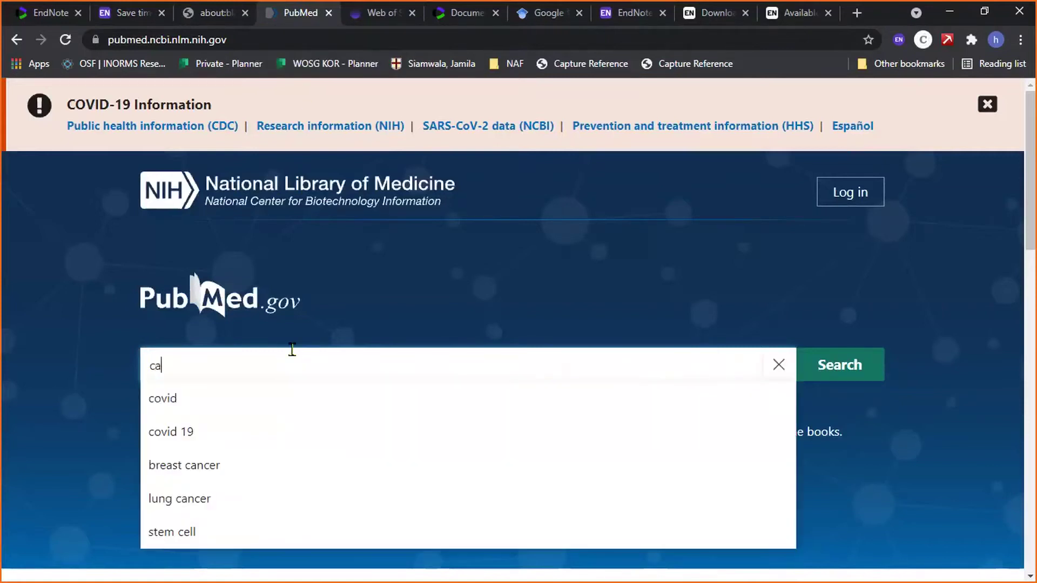
text(ncer)
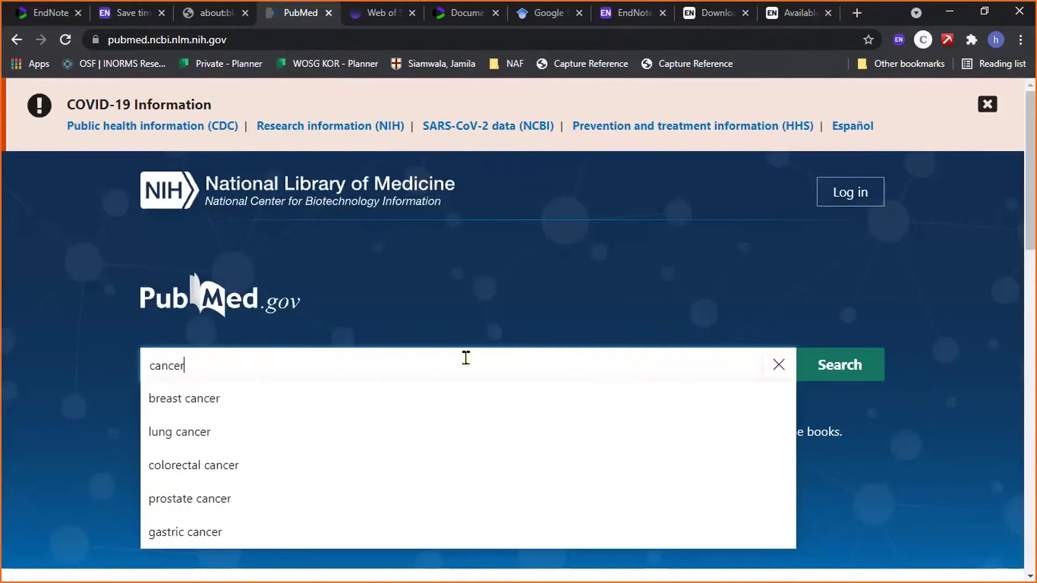
click(834, 374)
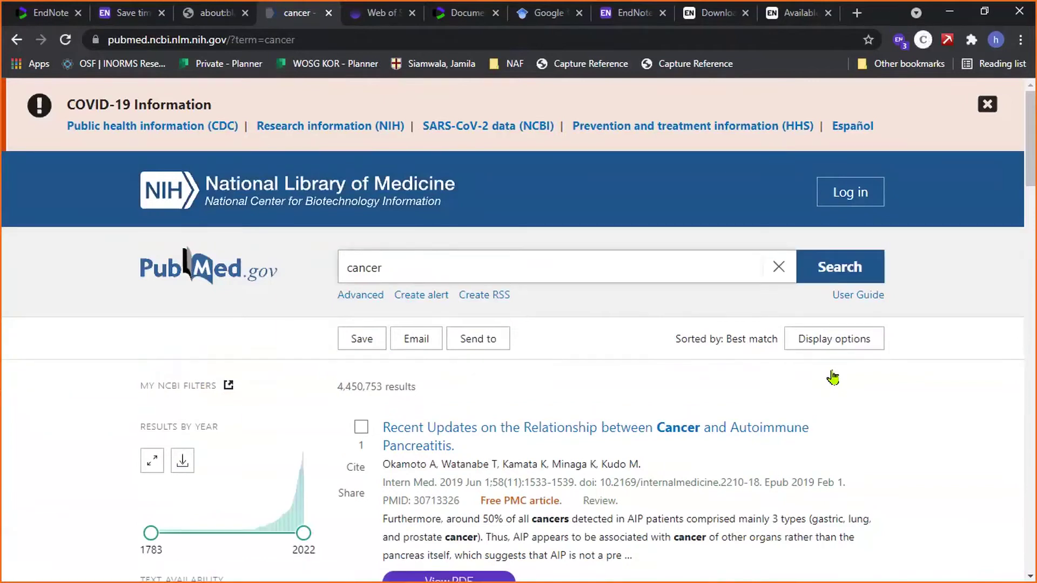
scroll(567, 307, down, 5)
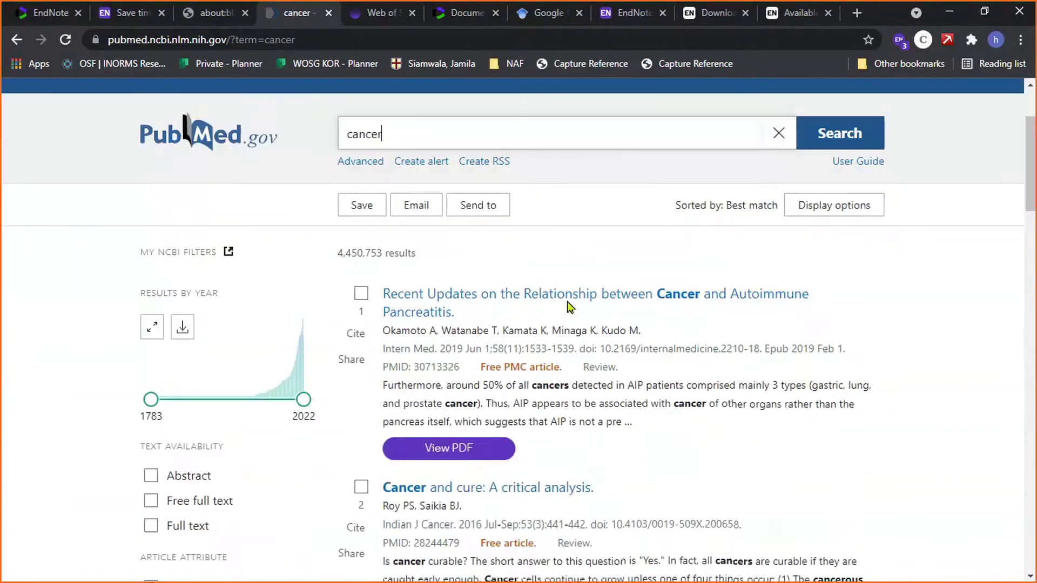
Look through the PubMed cancer results, view the PDF of the first article, and return to the results.
scroll(291, 355, down, 6)
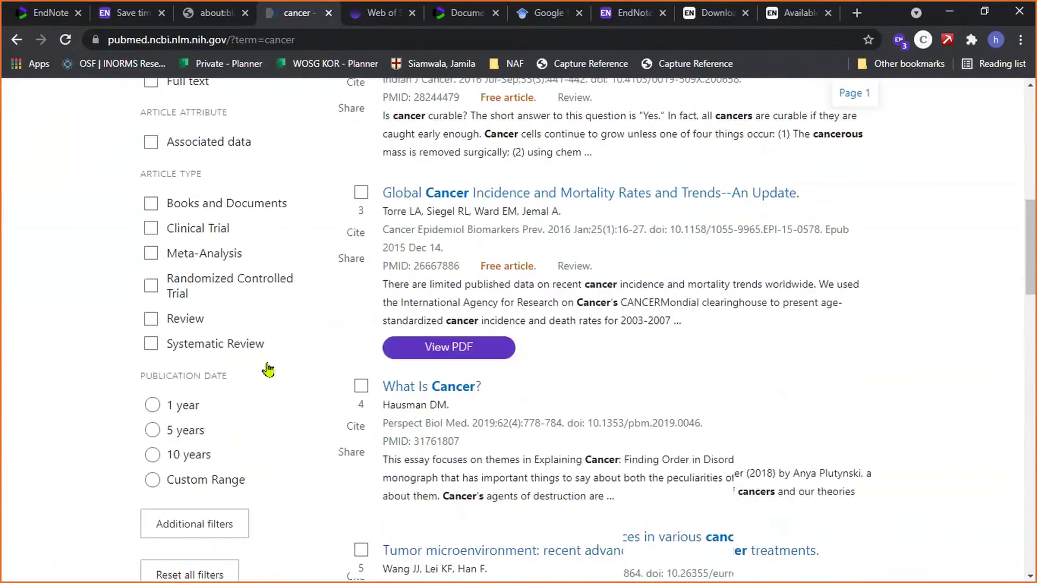
scroll(268, 378, up, 10)
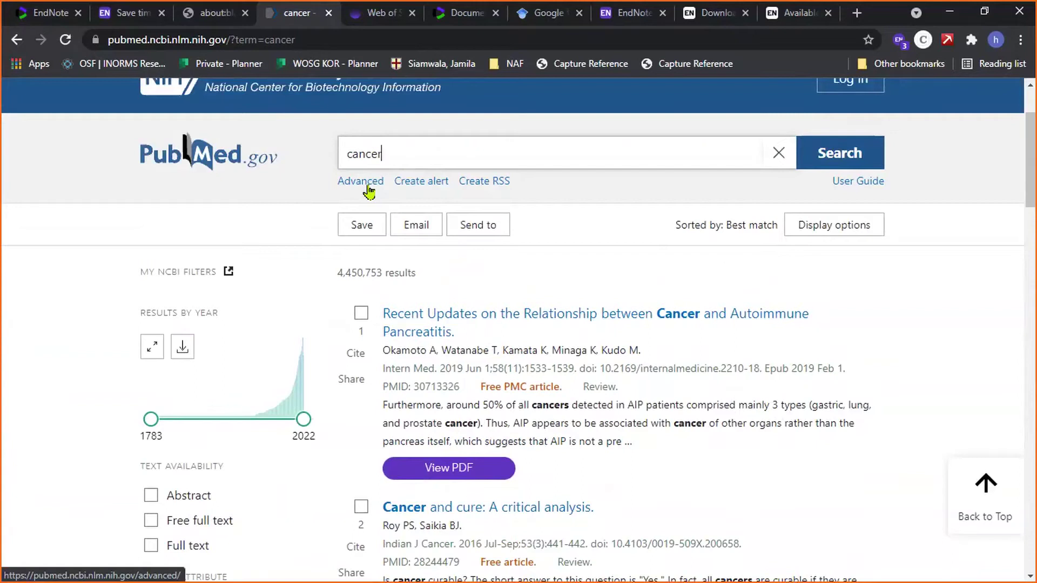
scroll(369, 190, down, 1)
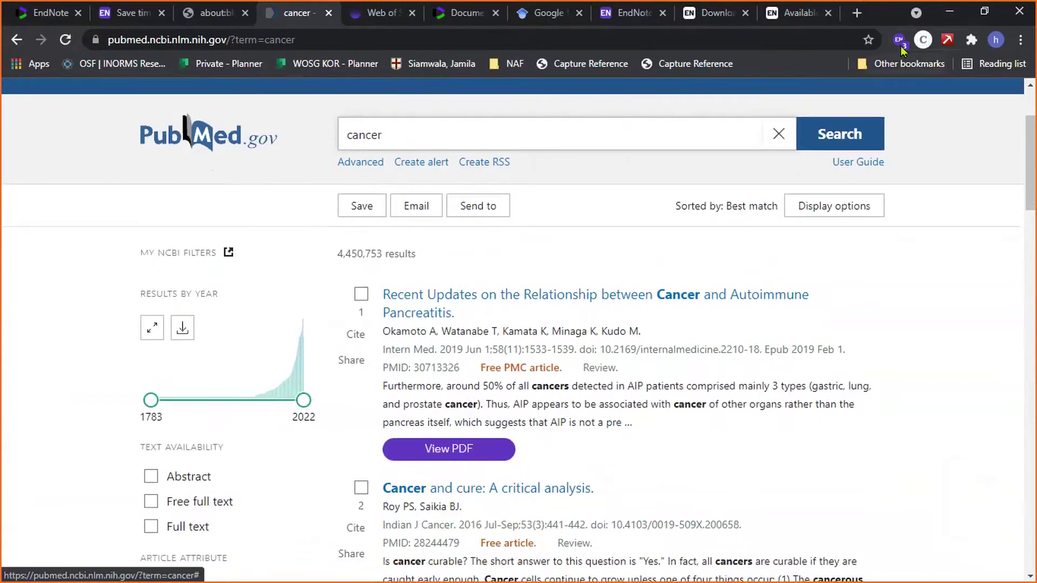
mouse_move(484, 463)
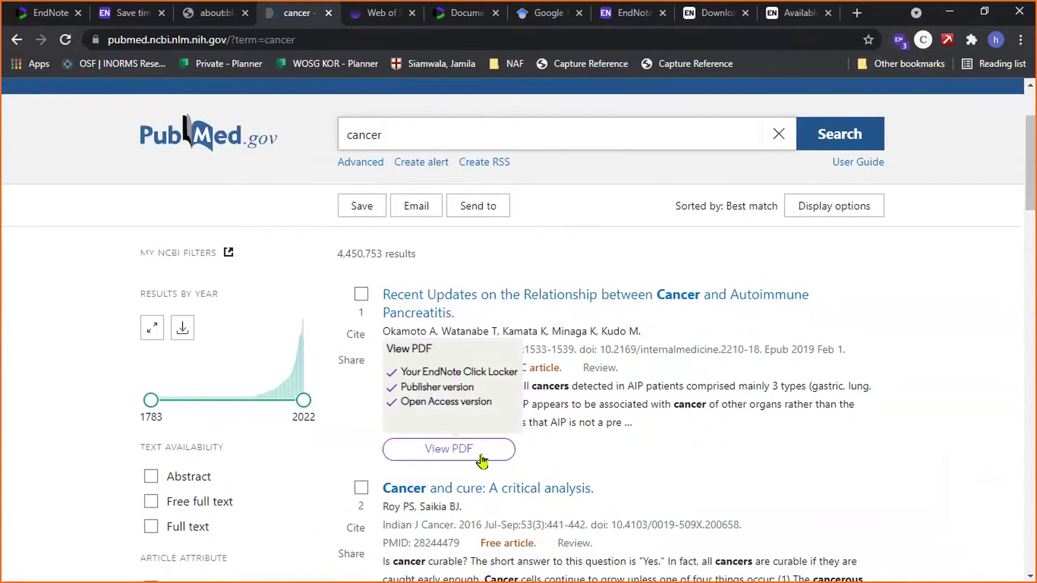
click(482, 456)
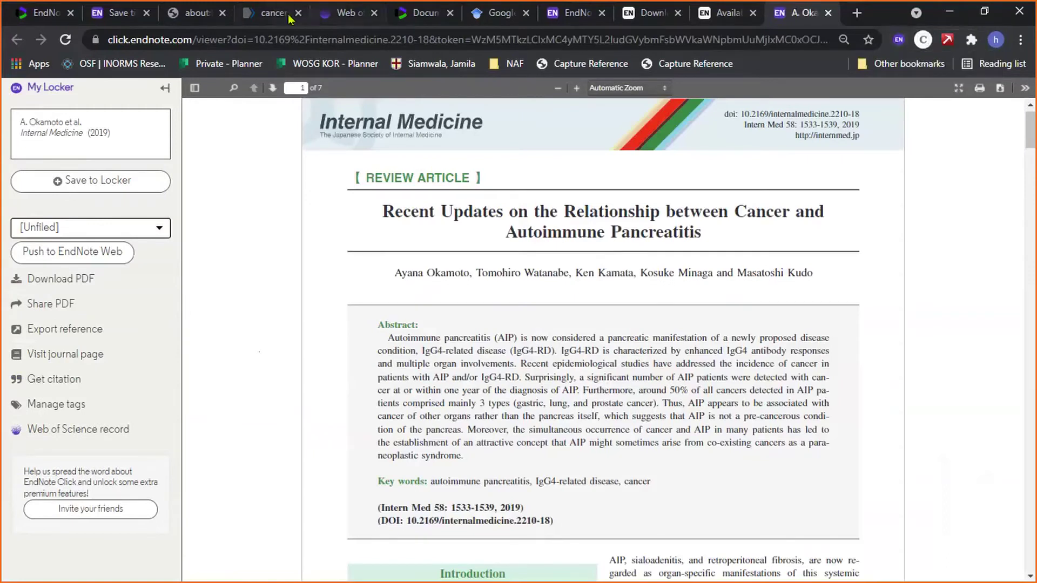
click(260, 18)
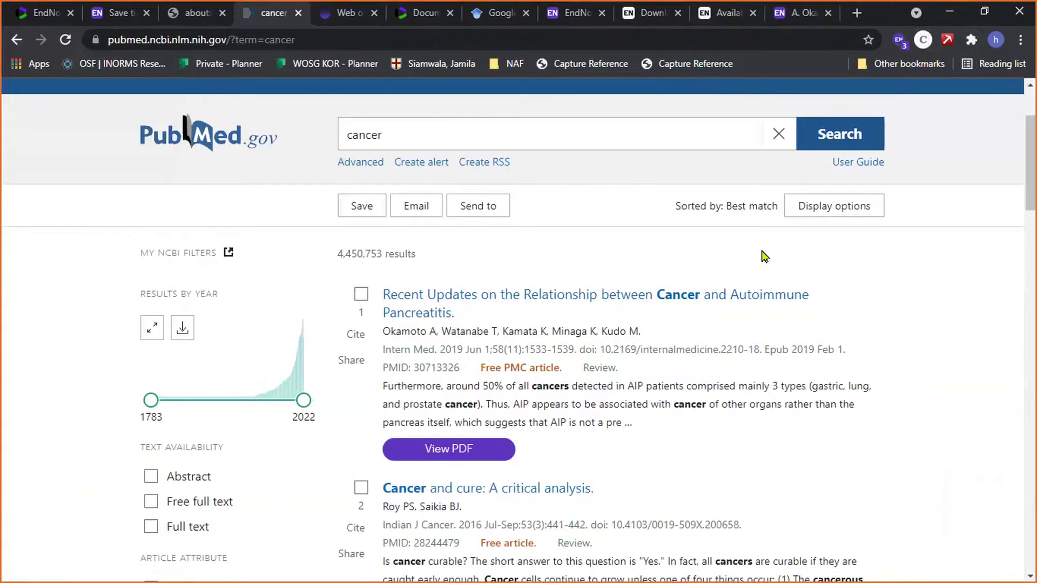
Bring up the PubMed form for sending the cancer results to a citation manager file.
scroll(763, 256, down, 1)
scroll(497, 198, up, 1)
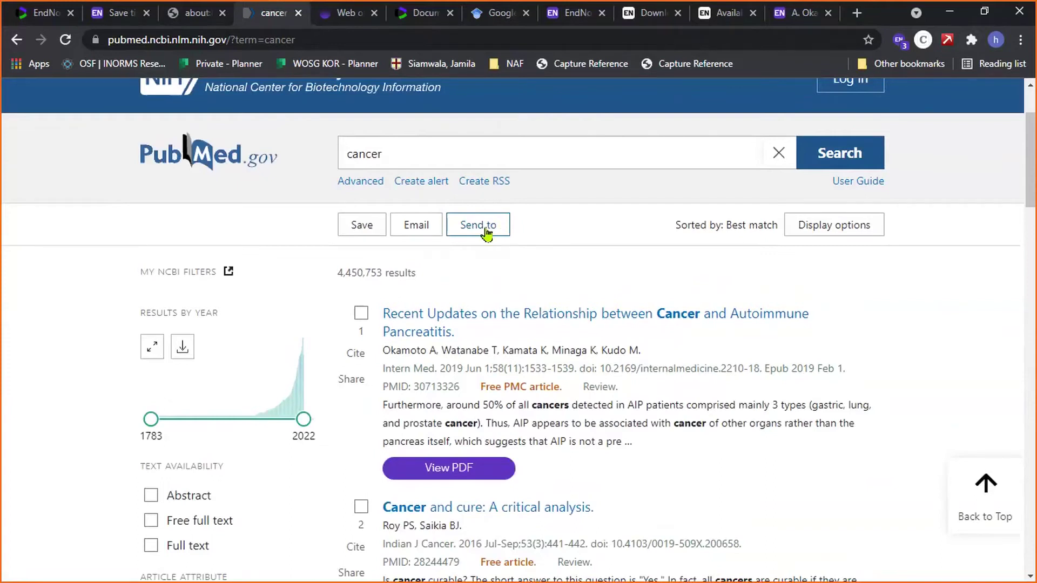
scroll(500, 291, down, 1)
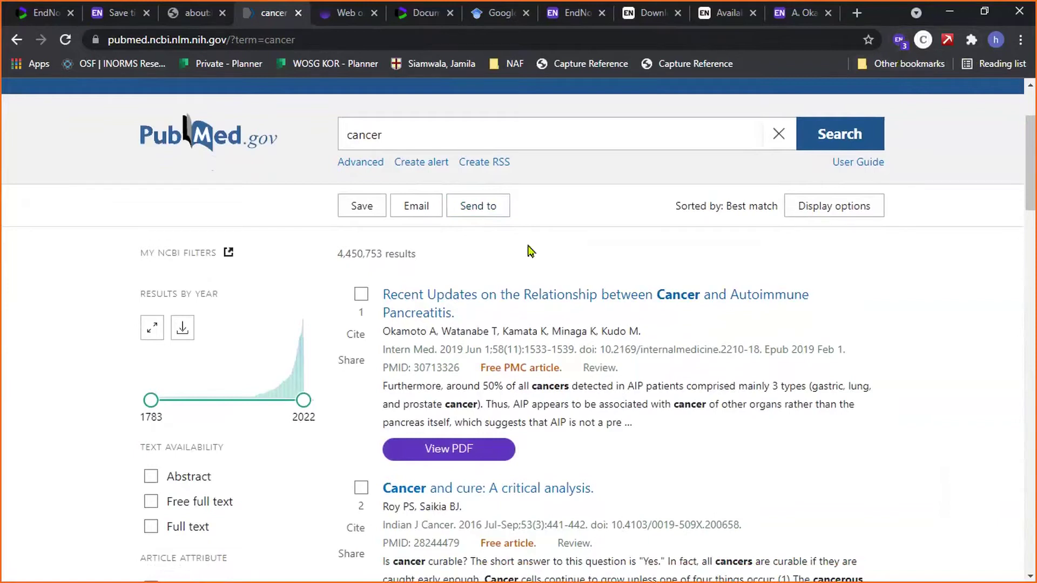
click(483, 215)
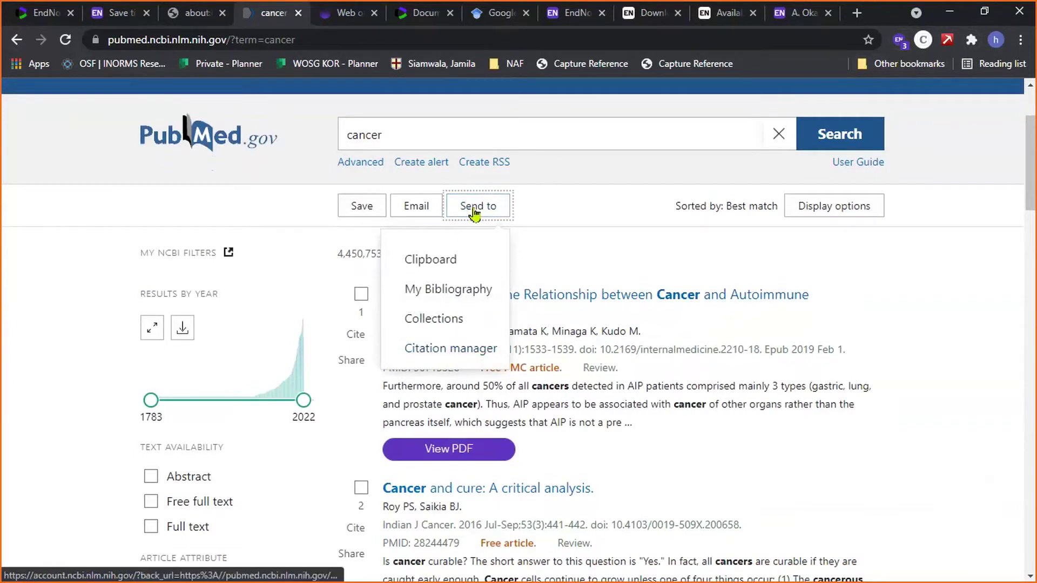
click(481, 351)
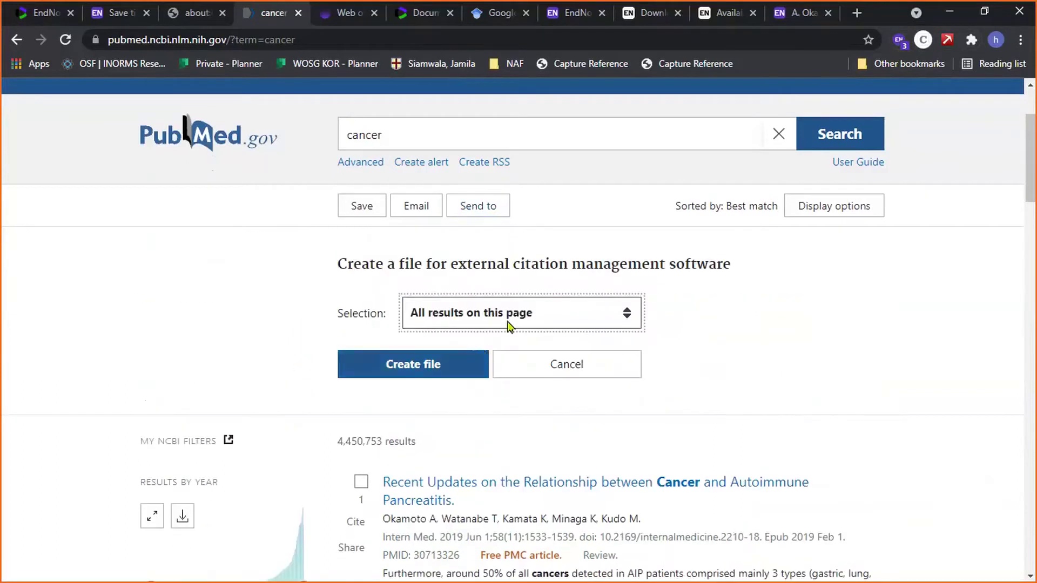
Try the Selection option for the citation file and restore All results on this page.
click(593, 323)
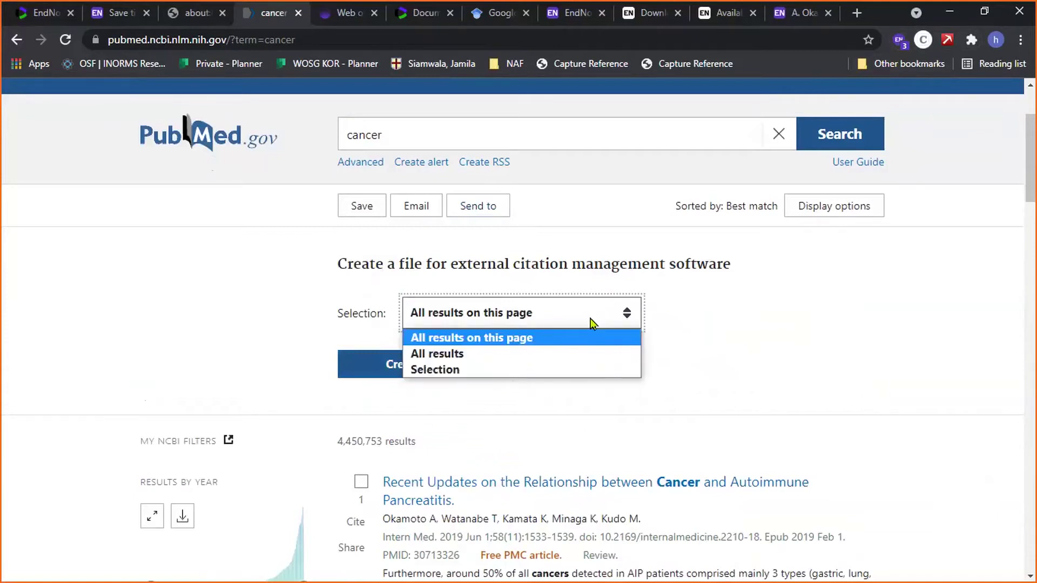
scroll(592, 323, down, 1)
key(ctrl+minus)
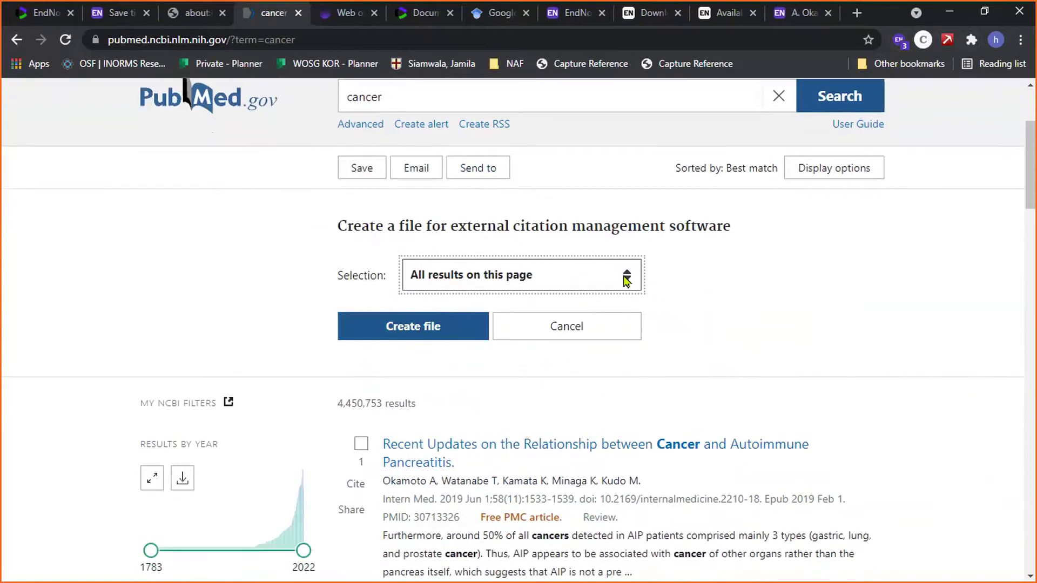
click(609, 258)
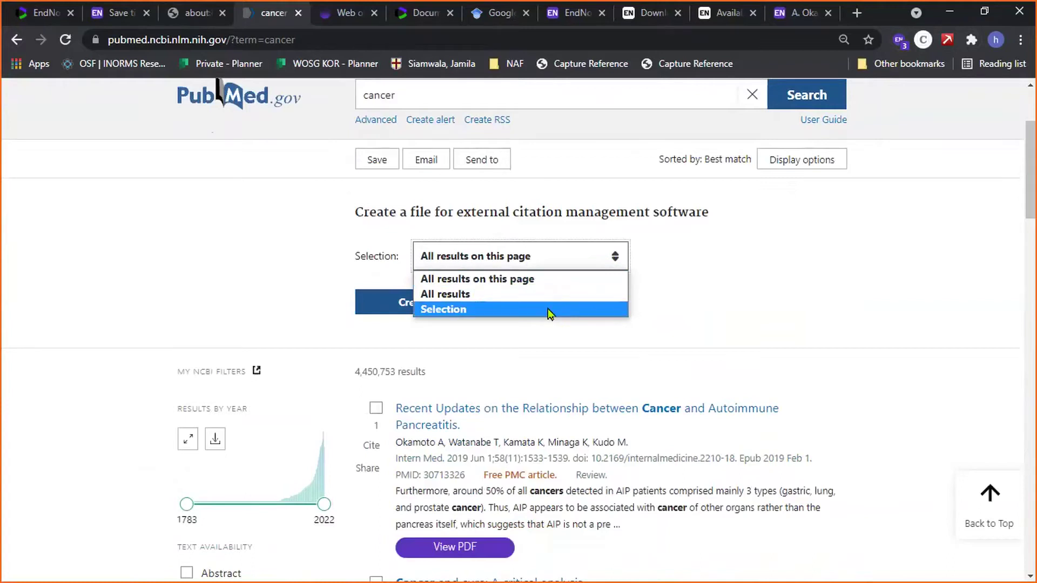
click(548, 311)
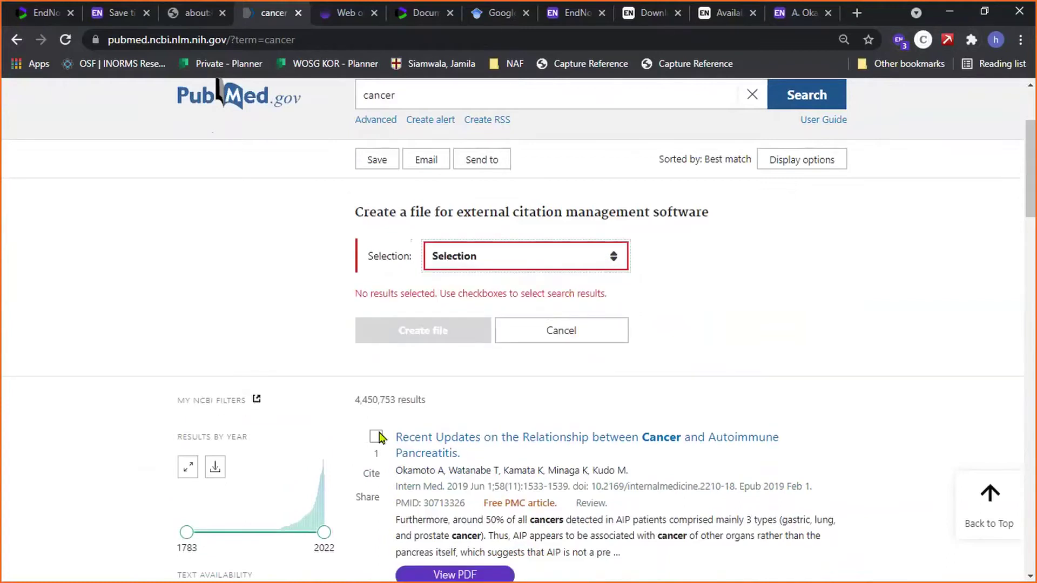
click(543, 264)
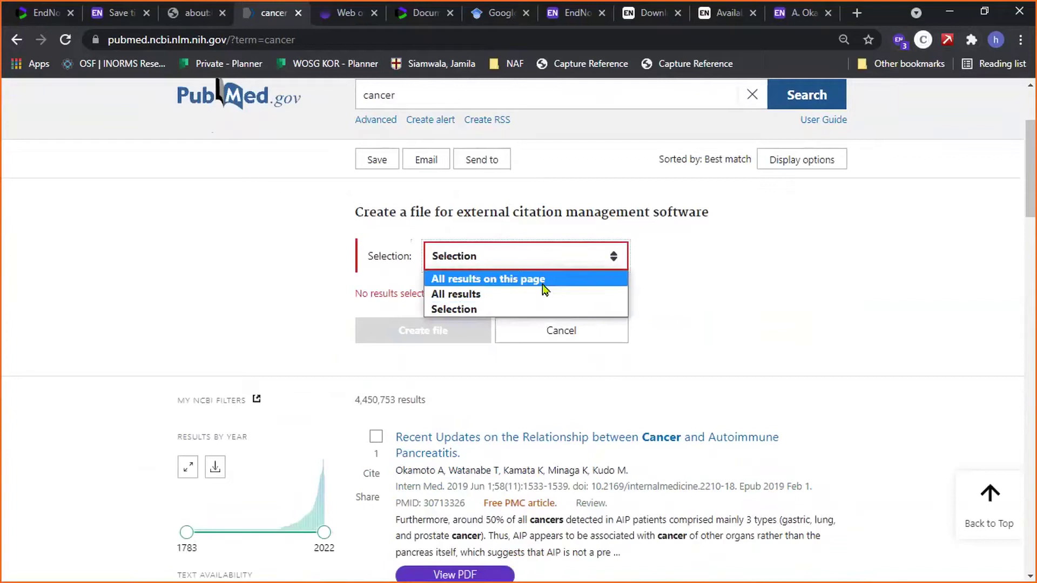
click(545, 278)
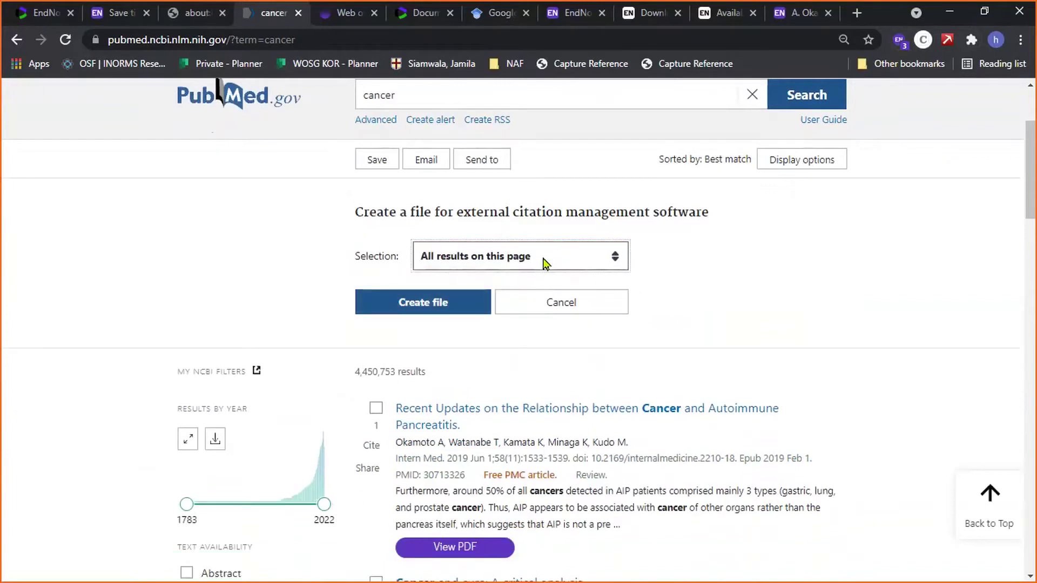
Create the citation file for all results on this page and open the downloaded file in EndNote to import its references.
click(432, 305)
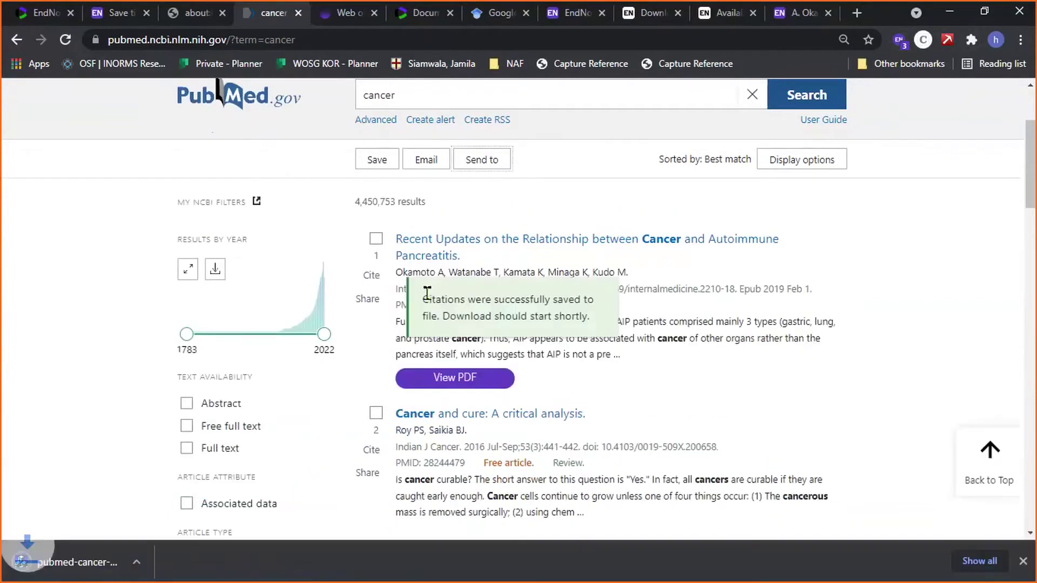
click(78, 571)
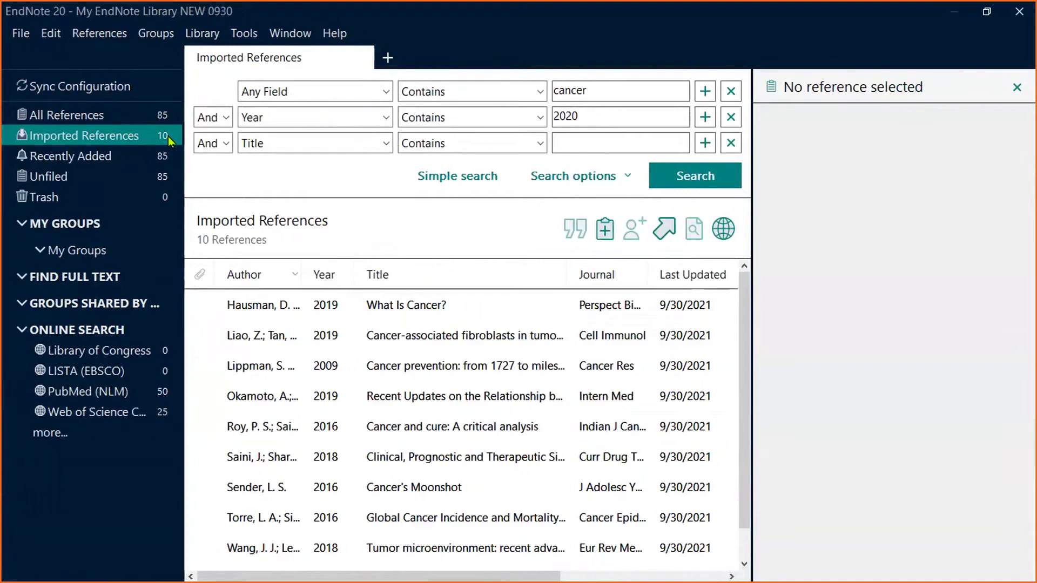
key(alt+Tab)
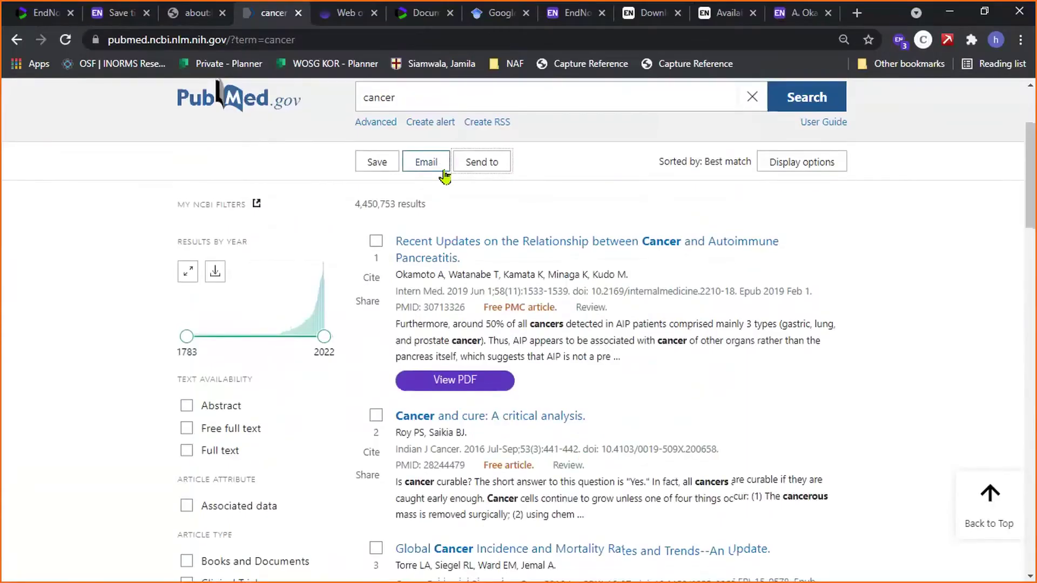
scroll(432, 167, up, 1)
key(alt+Tab)
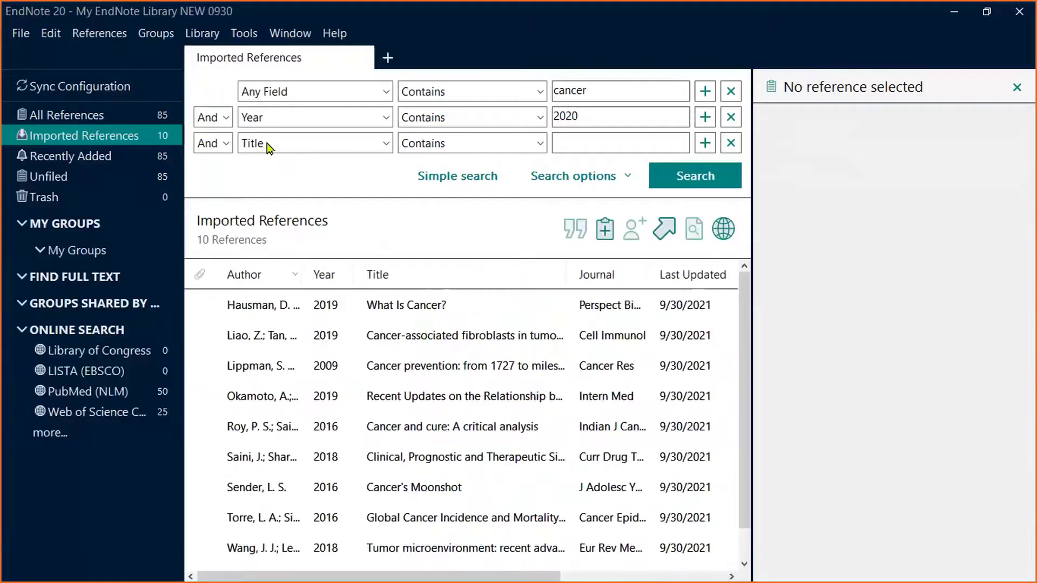
Start a file import in EndNote and choose pubmed-cancer-set (1).nbib from the Downloads folder.
click(20, 33)
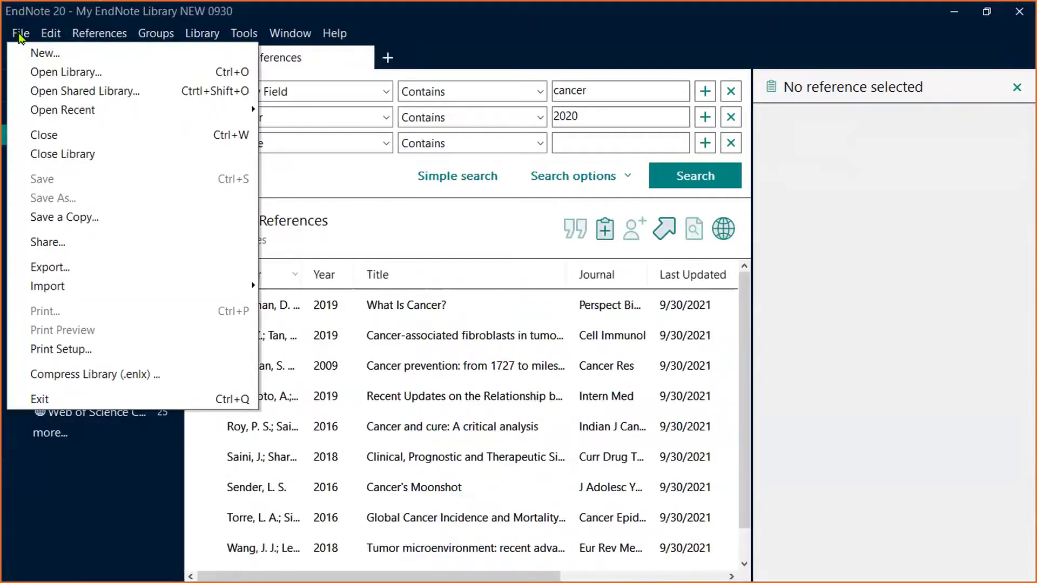
mouse_move(111, 292)
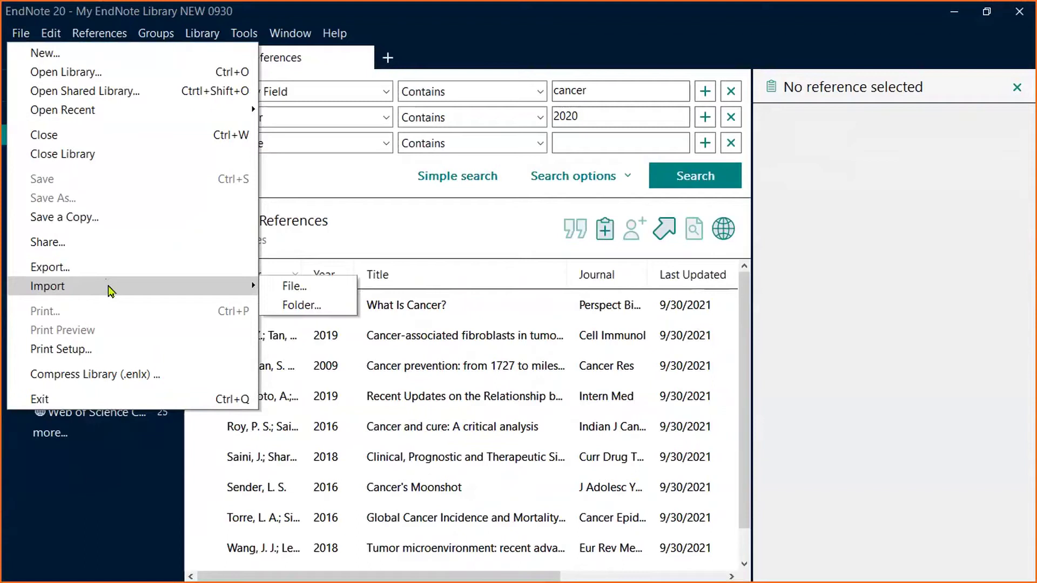
click(287, 291)
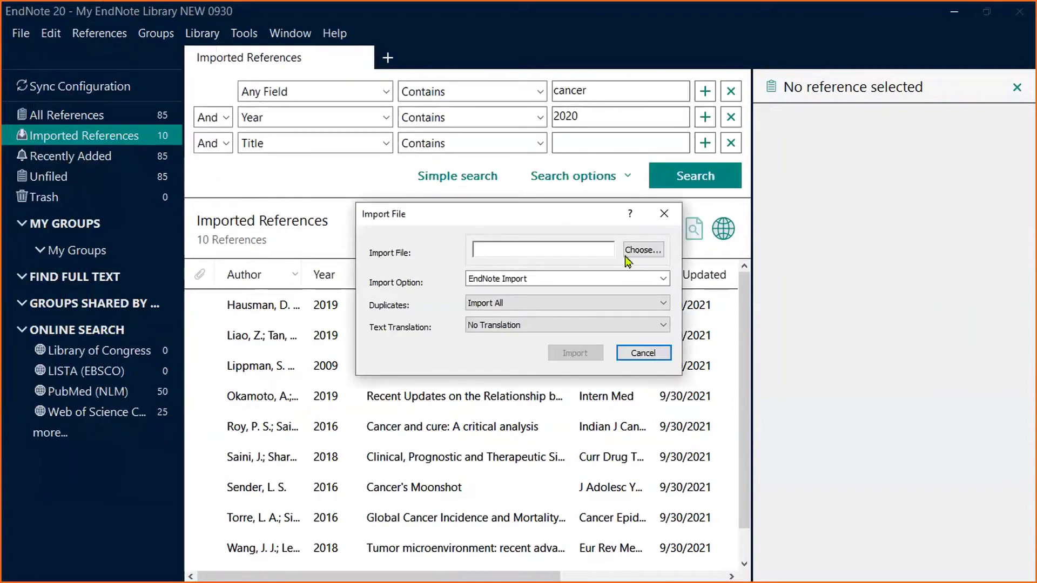
click(638, 257)
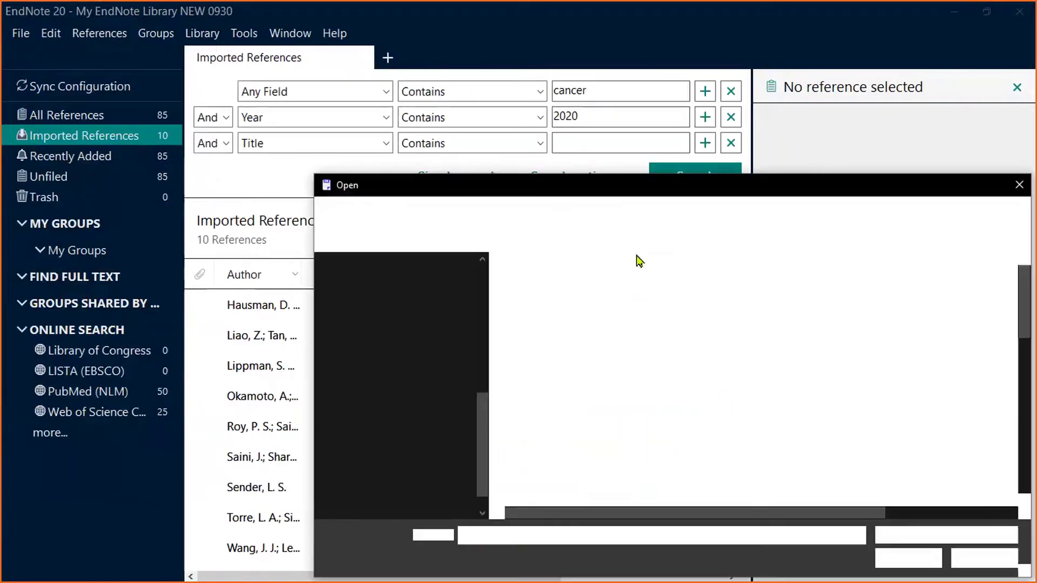
drag(565, 179, 415, 167)
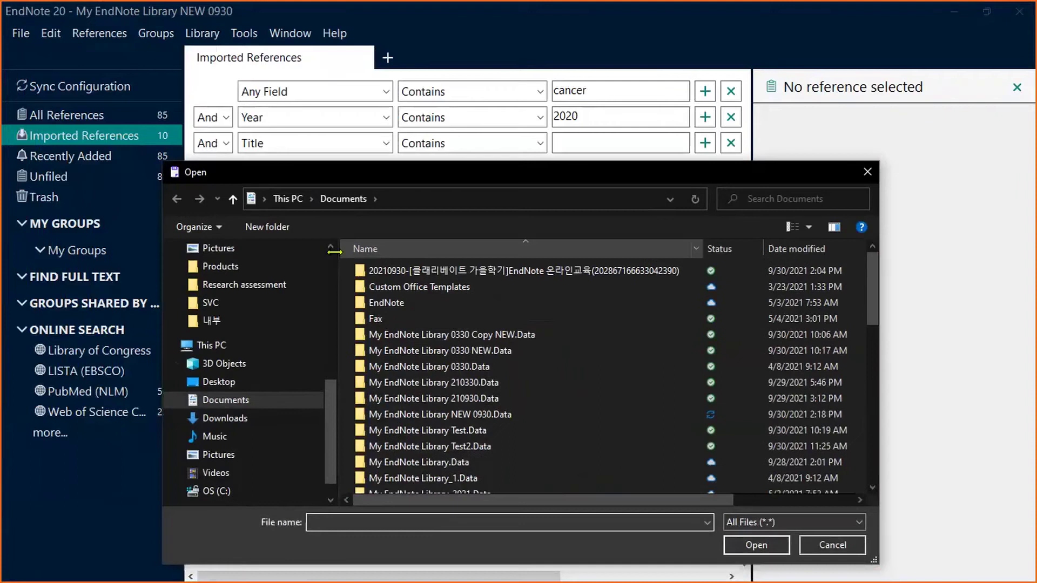
click(292, 418)
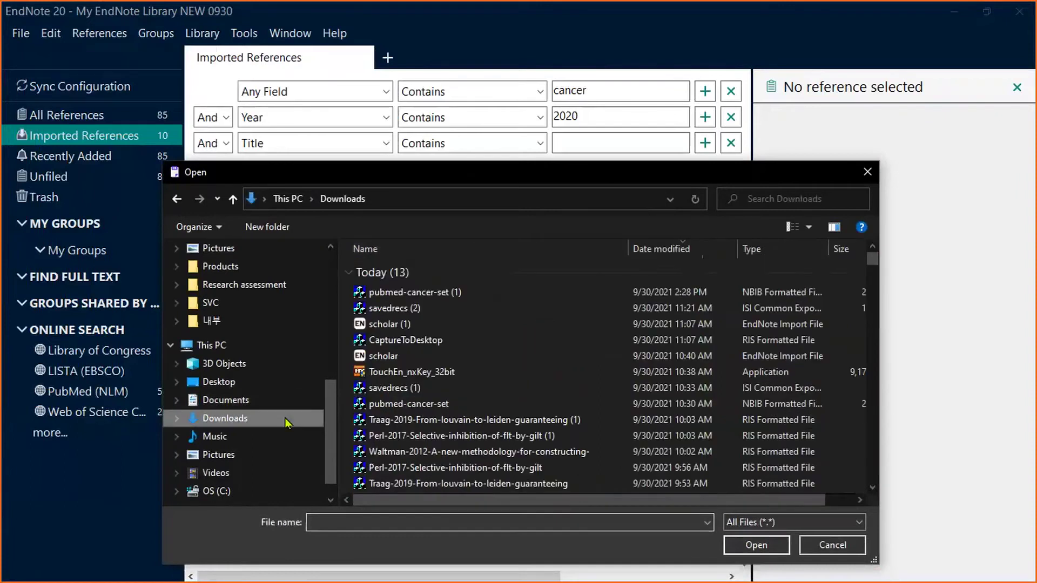
click(417, 295)
drag(449, 177, 376, 156)
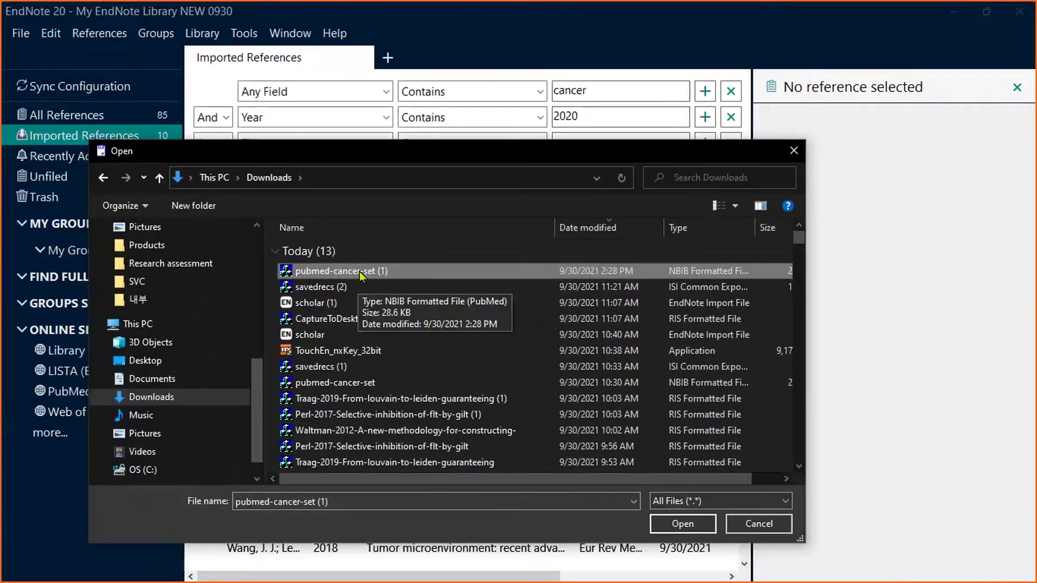
click(682, 523)
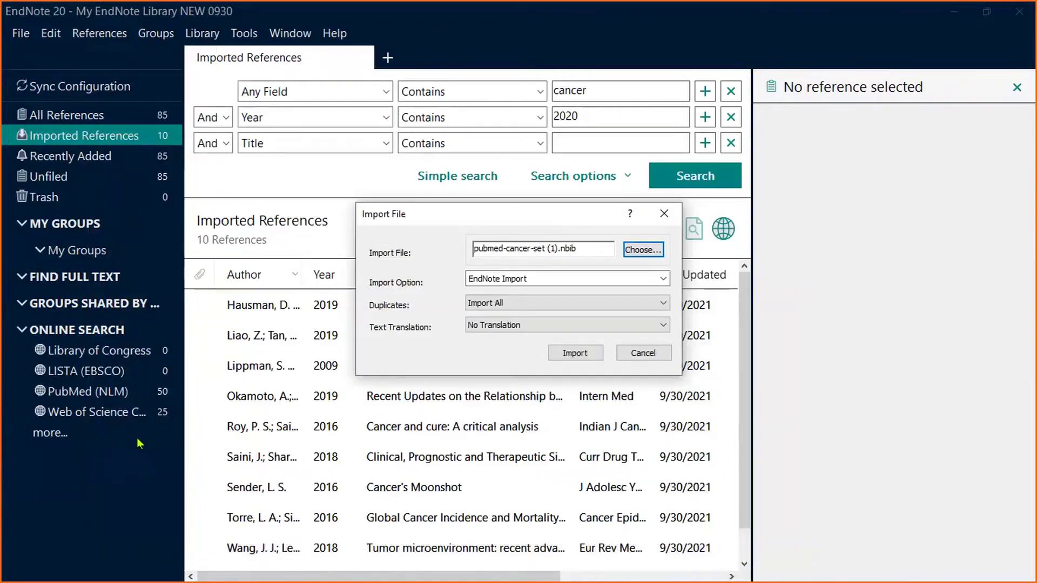
Find the PubMed (NLM) filter among the other import filters, set it as the import option, and import the file.
click(661, 280)
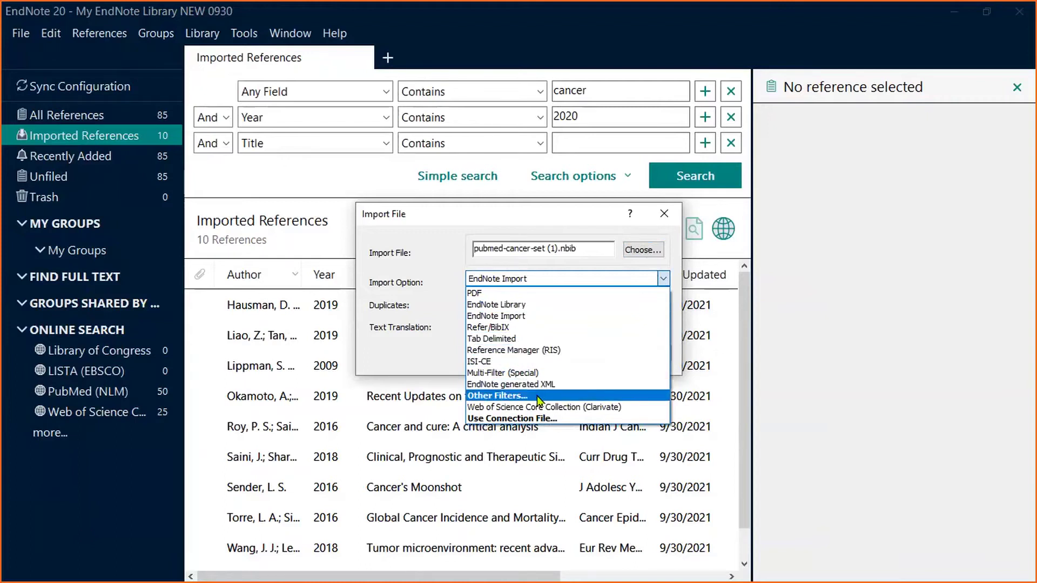
click(497, 395)
click(400, 308)
text(pubmed)
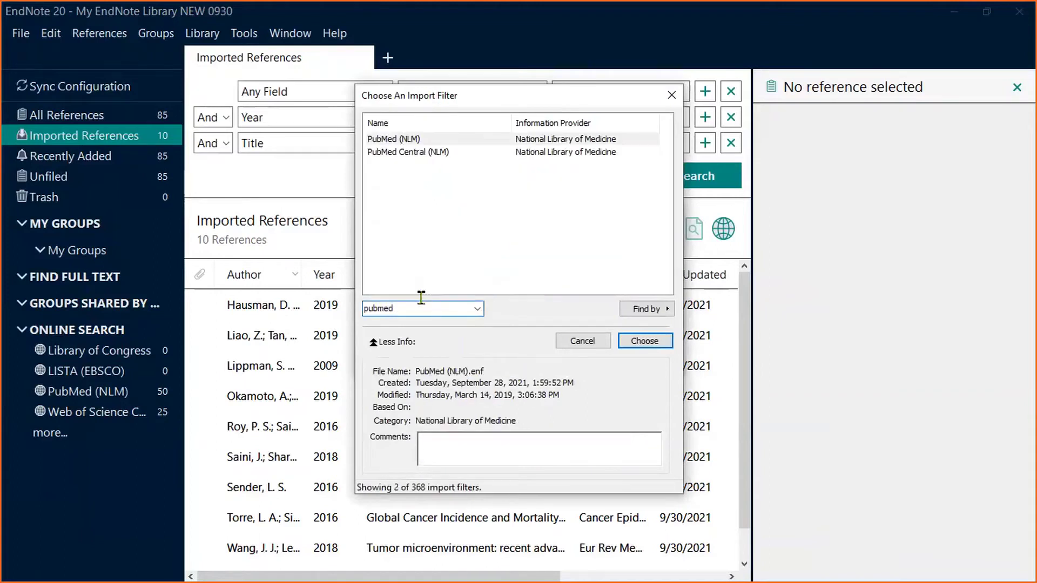
click(430, 142)
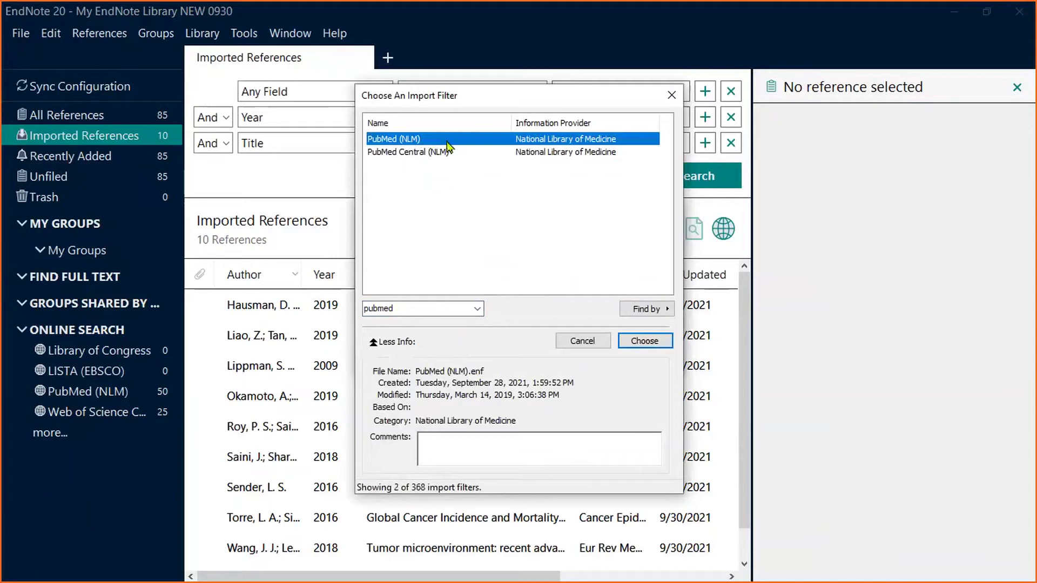
click(665, 347)
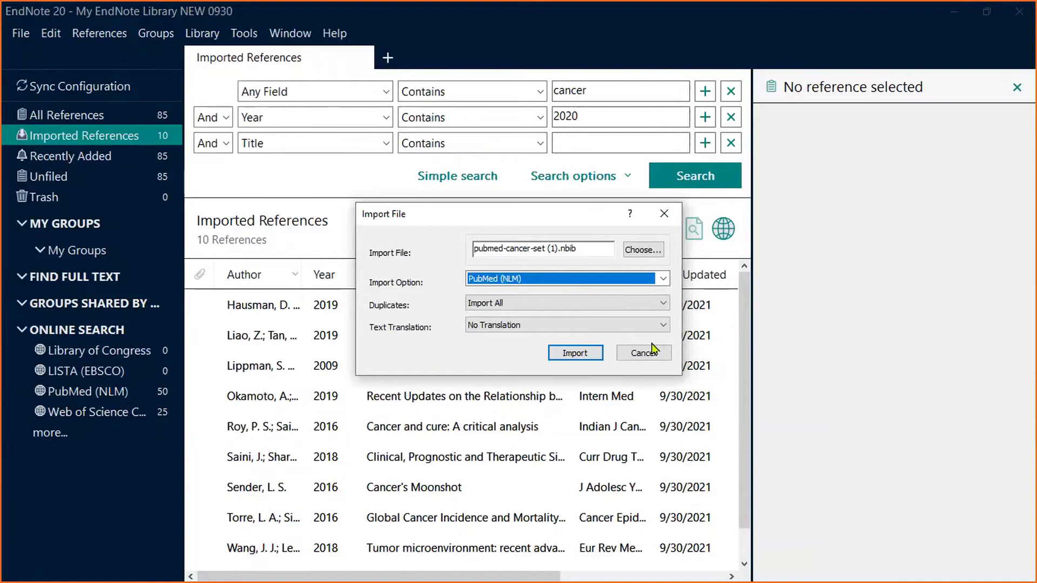
click(574, 353)
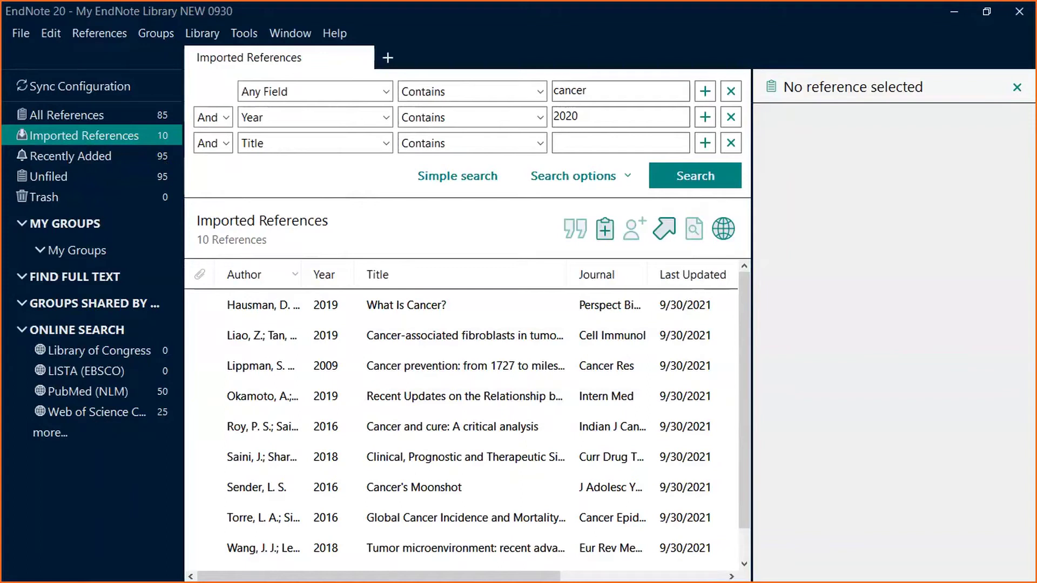
Examine the available import options in EndNote's file import dialog and close it without importing.
click(20, 34)
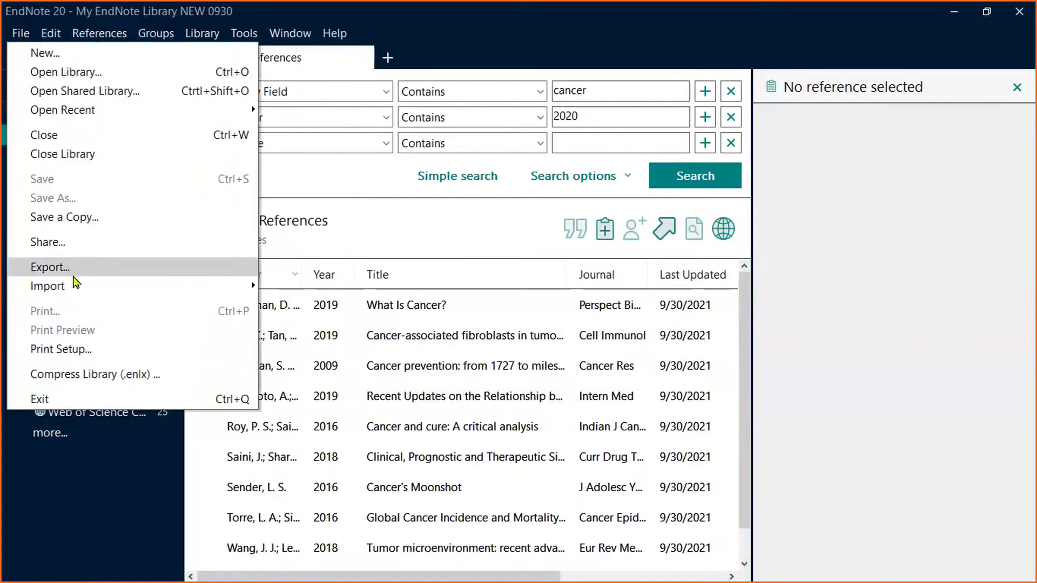
mouse_move(77, 288)
click(324, 291)
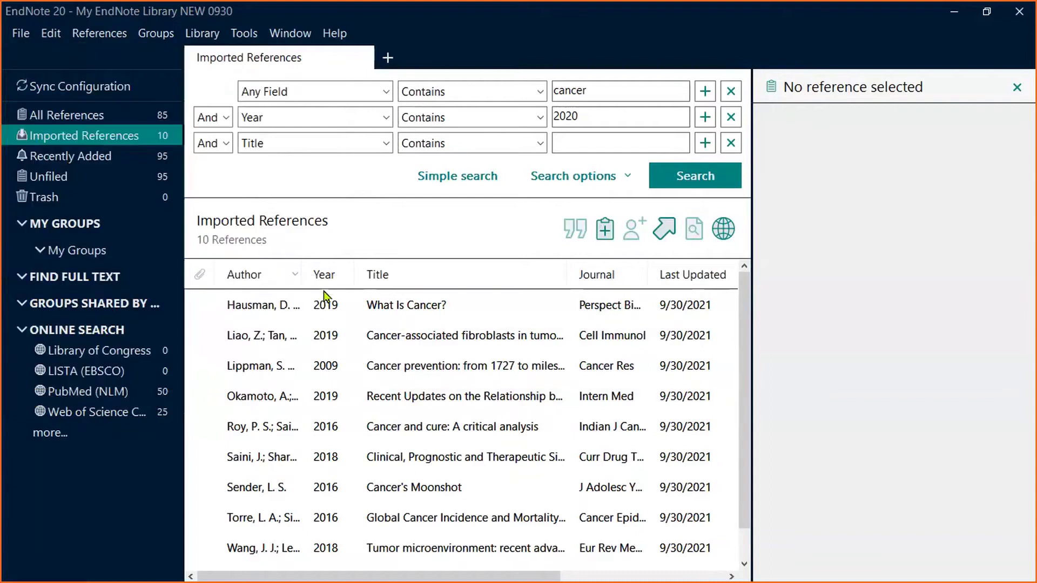
click(524, 280)
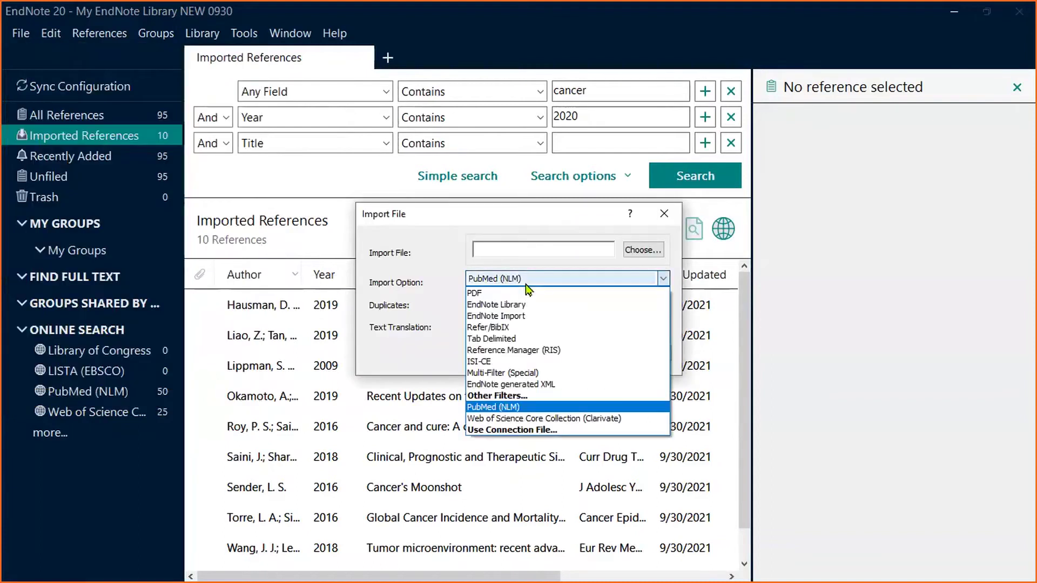
click(556, 222)
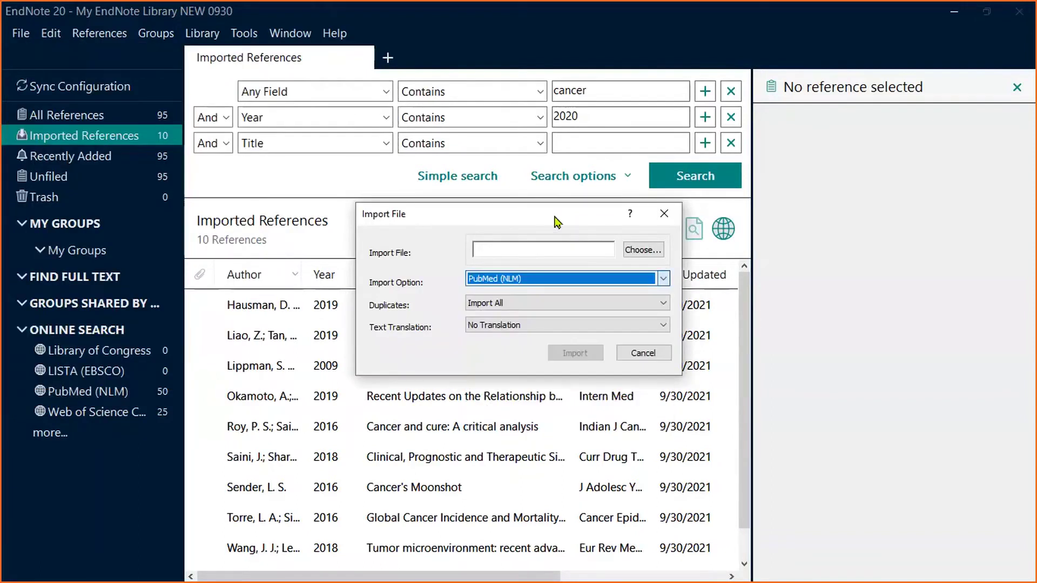
click(668, 219)
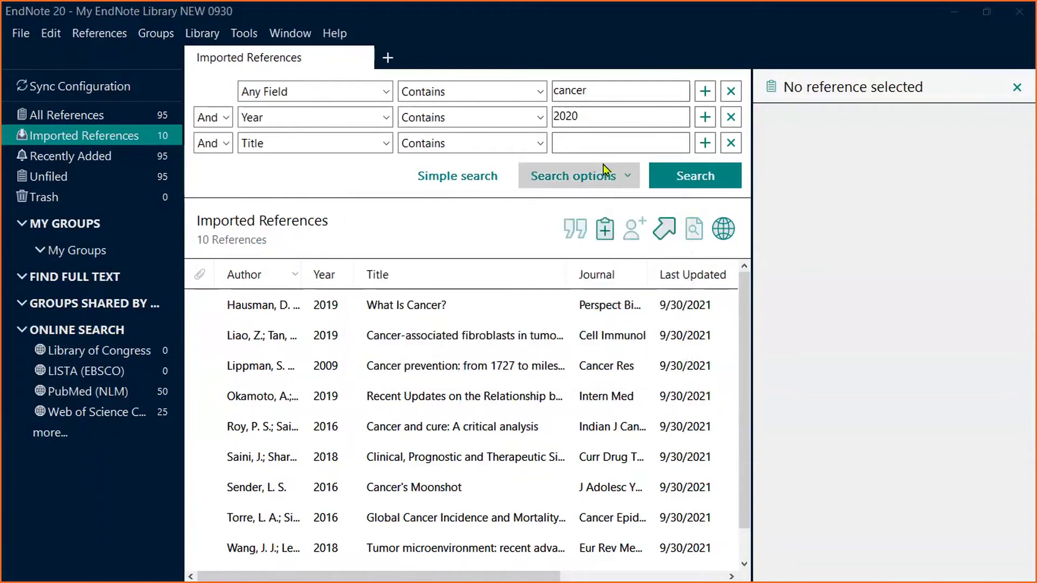
Switch to the browser and bring up the Web of Science Core Collection basic search page.
key(alt+Tab)
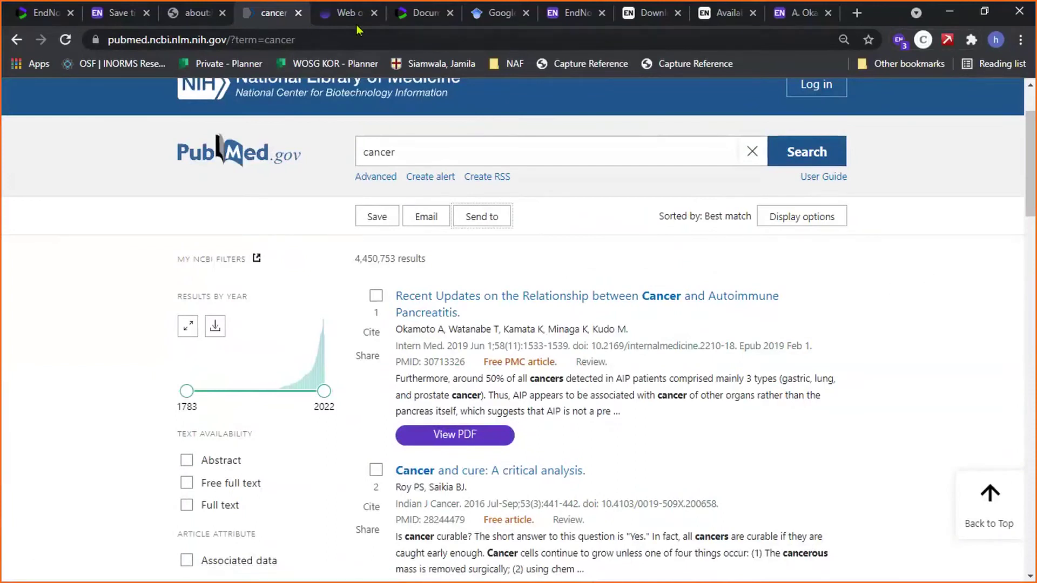
click(342, 21)
scroll(365, 151, up, 3)
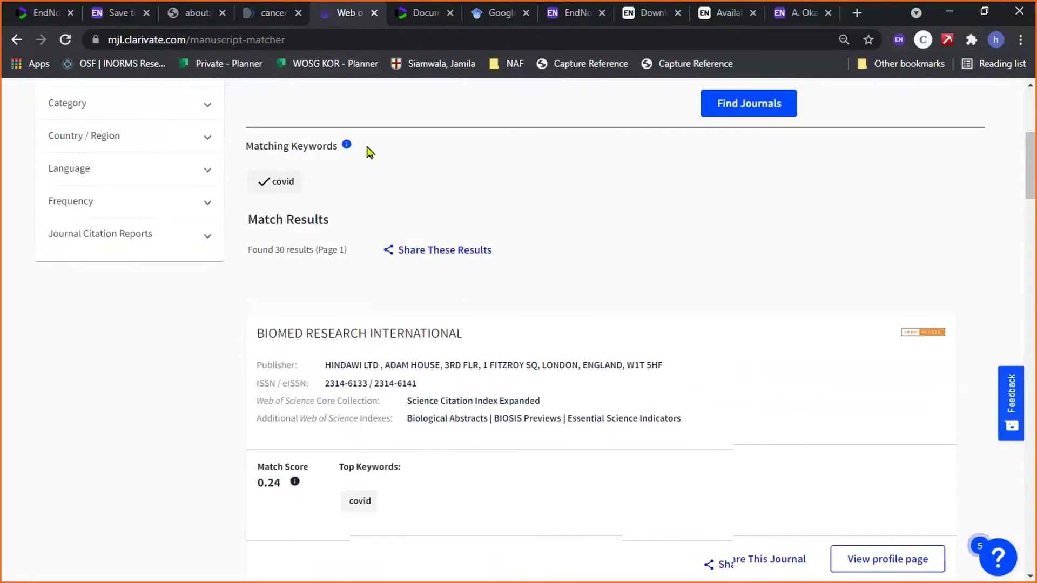
click(408, 21)
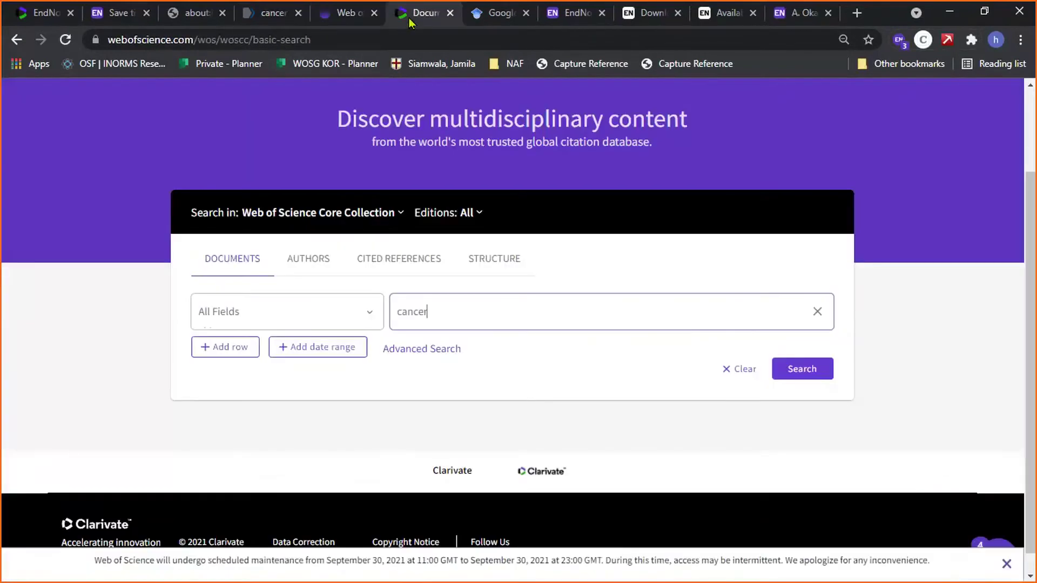
scroll(463, 170, up, 2)
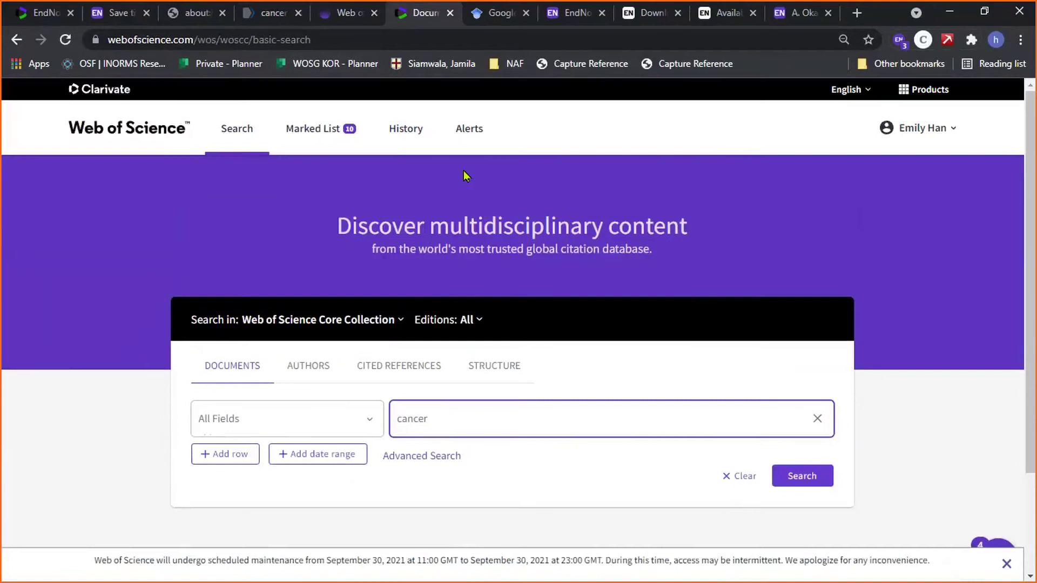
Look through the list of Web of Science Core Collection editions and close it with all editions kept.
click(184, 40)
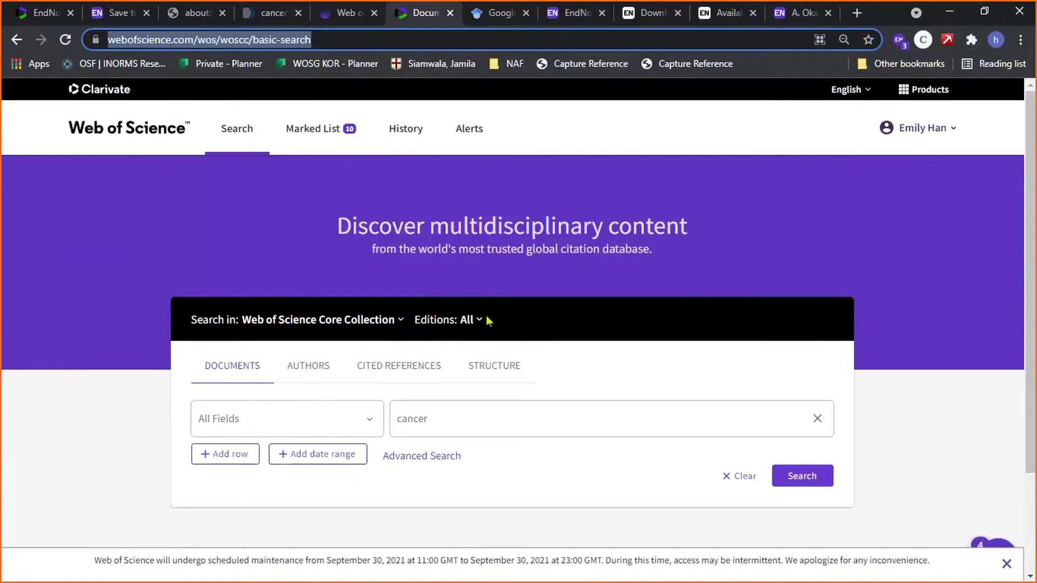
click(468, 320)
scroll(727, 451, down, 3)
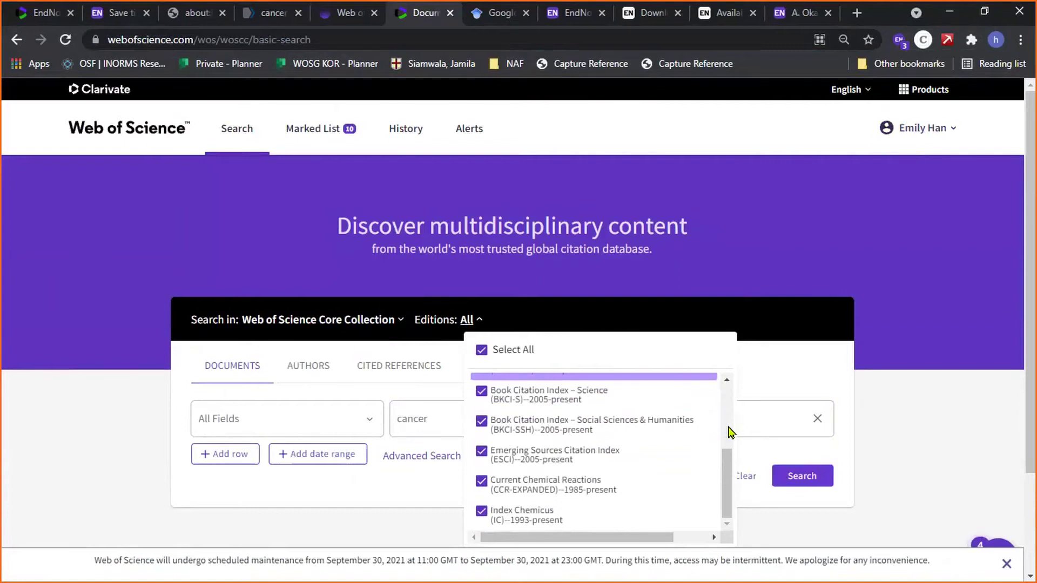
click(765, 373)
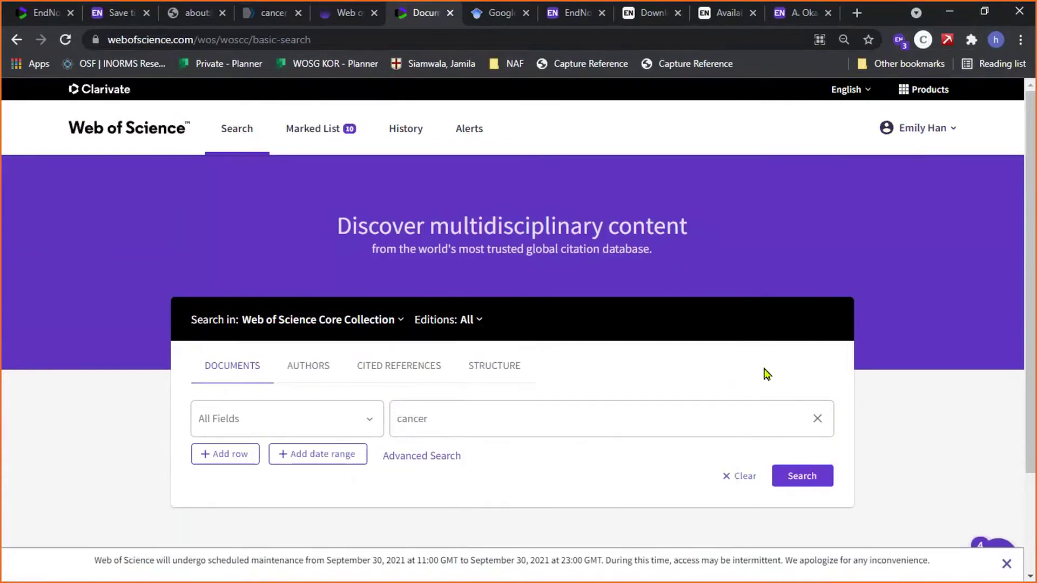
Set the document search field to Title and search for cancer.
scroll(351, 421, down, 2)
click(303, 341)
click(334, 456)
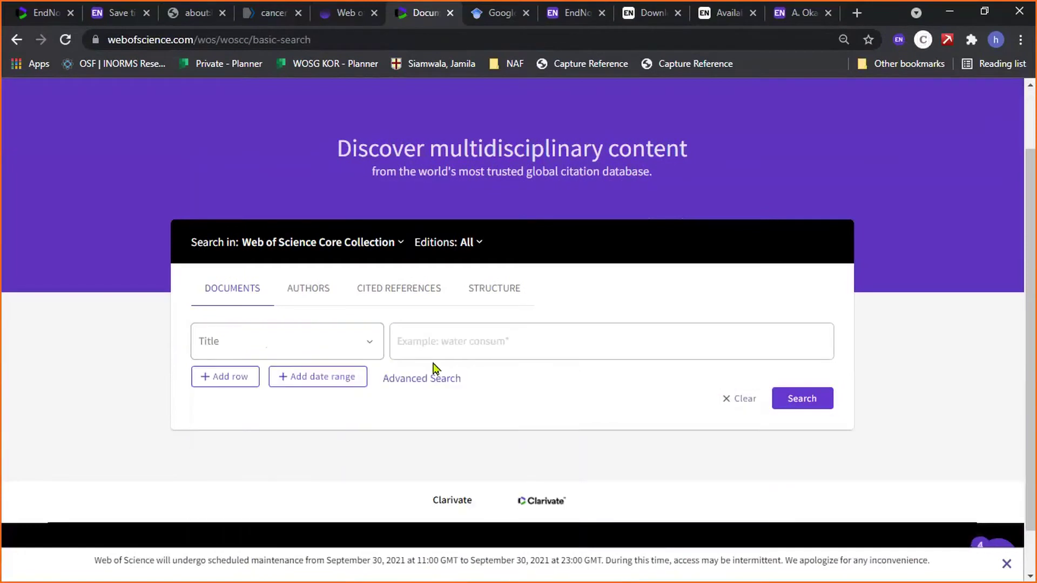
click(452, 341)
text(cancer)
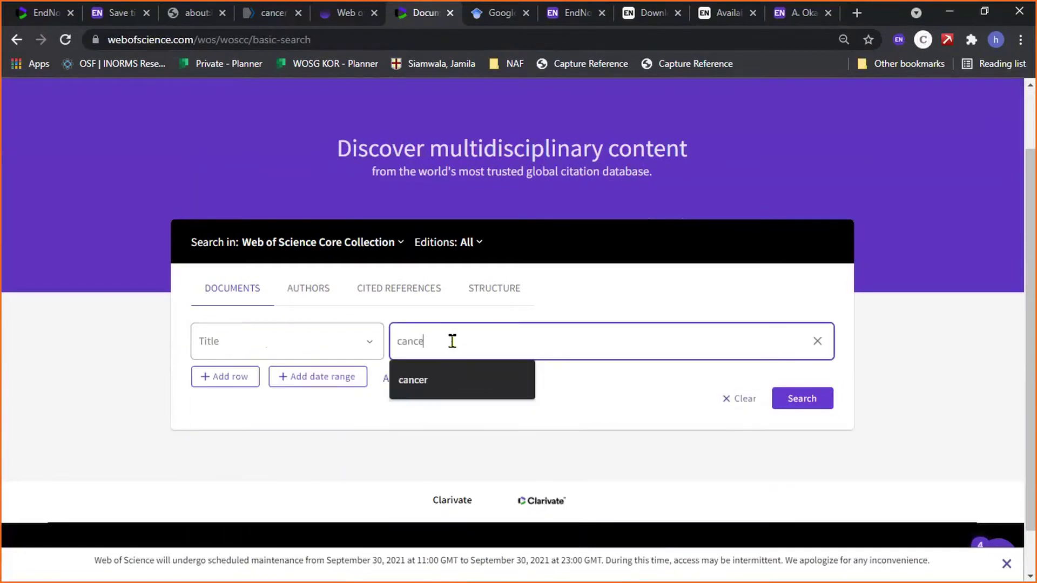
click(787, 398)
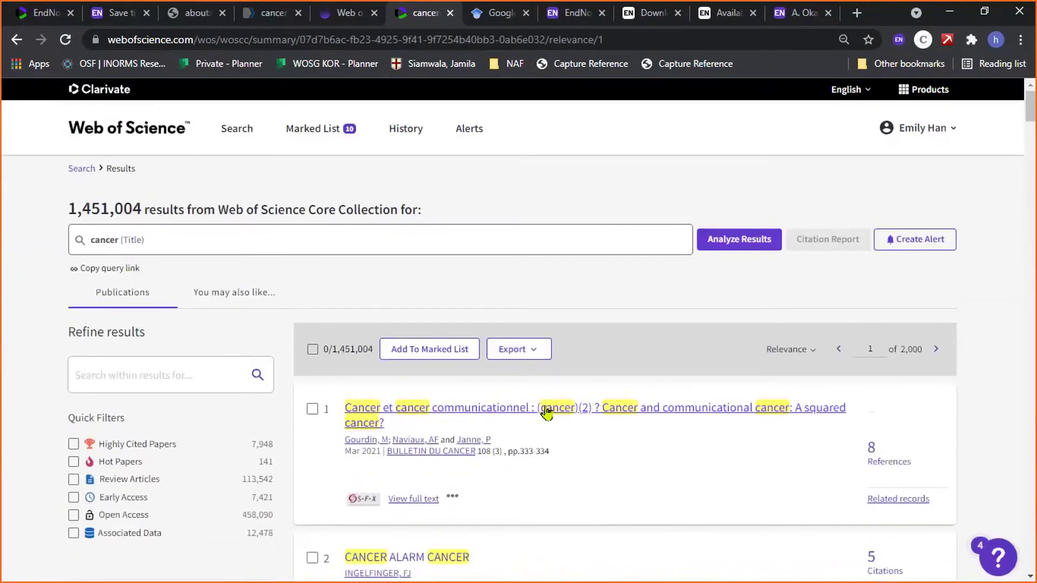
Start an export of the results to EndNote desktop and limit it to records 1 to 20.
click(537, 357)
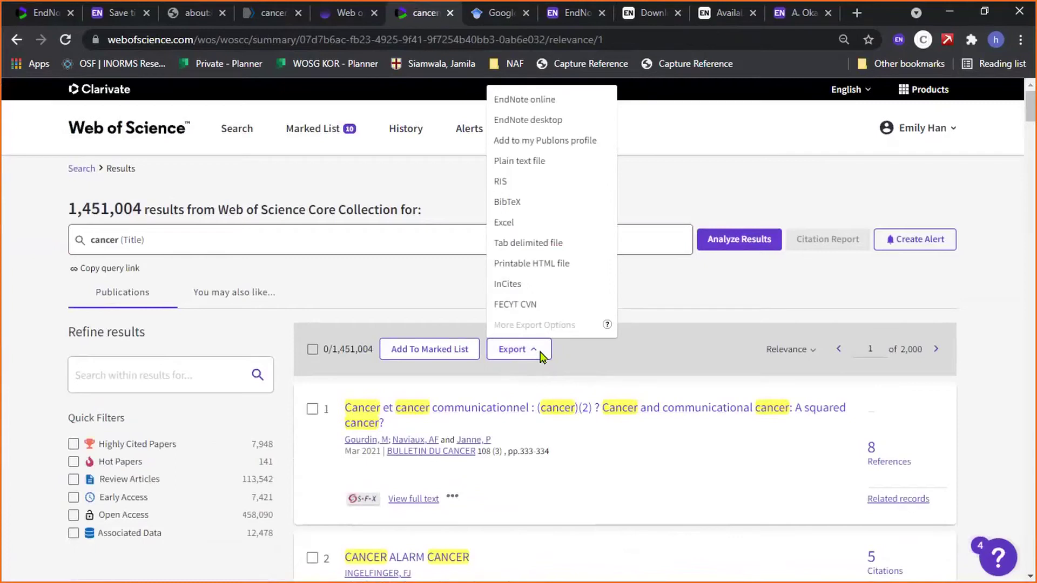
click(592, 122)
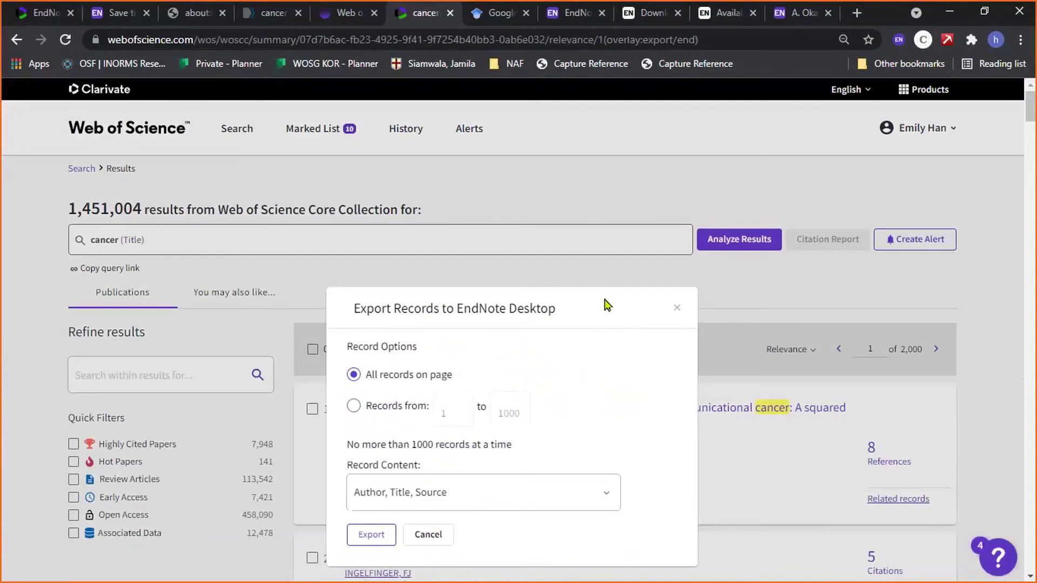
triple_click(390, 389)
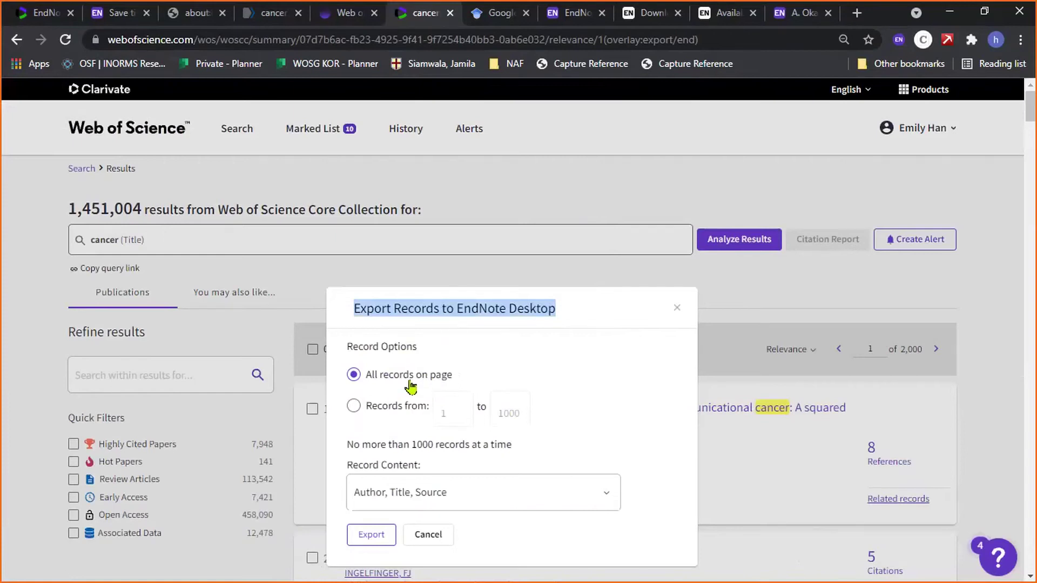
click(354, 406)
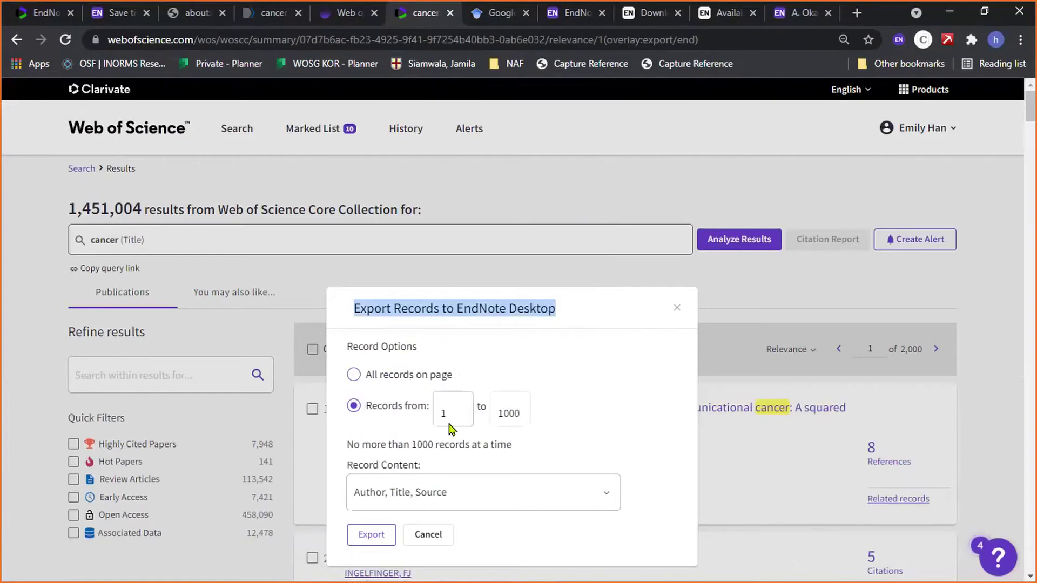
double_click(491, 415)
text(10)
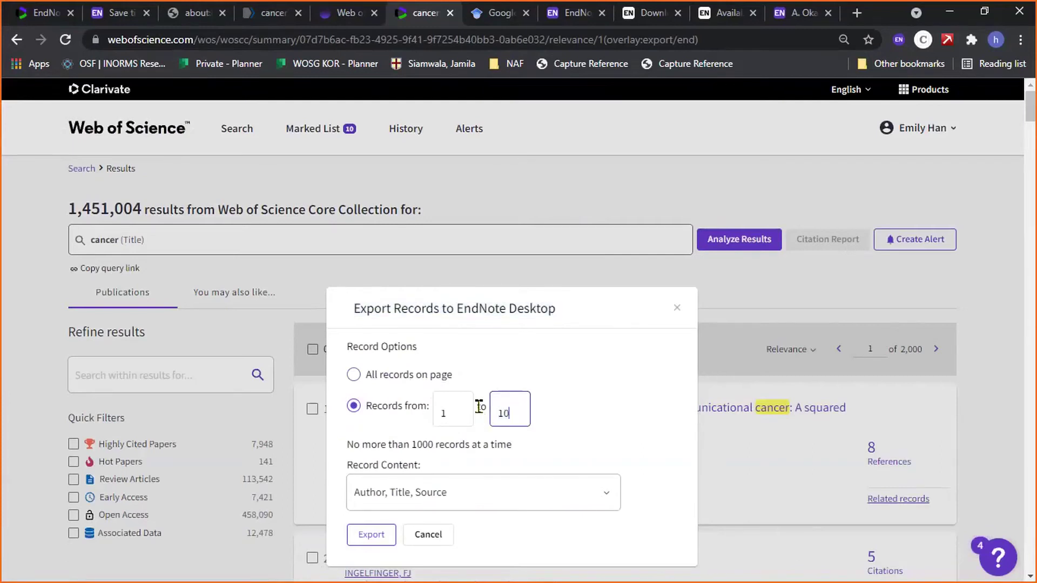
key(BackSpace)
key(BackSpace)
text(20)
click(618, 289)
Try to export with the record content Author, Title, Source, Abstract, and cancel the export.
click(609, 503)
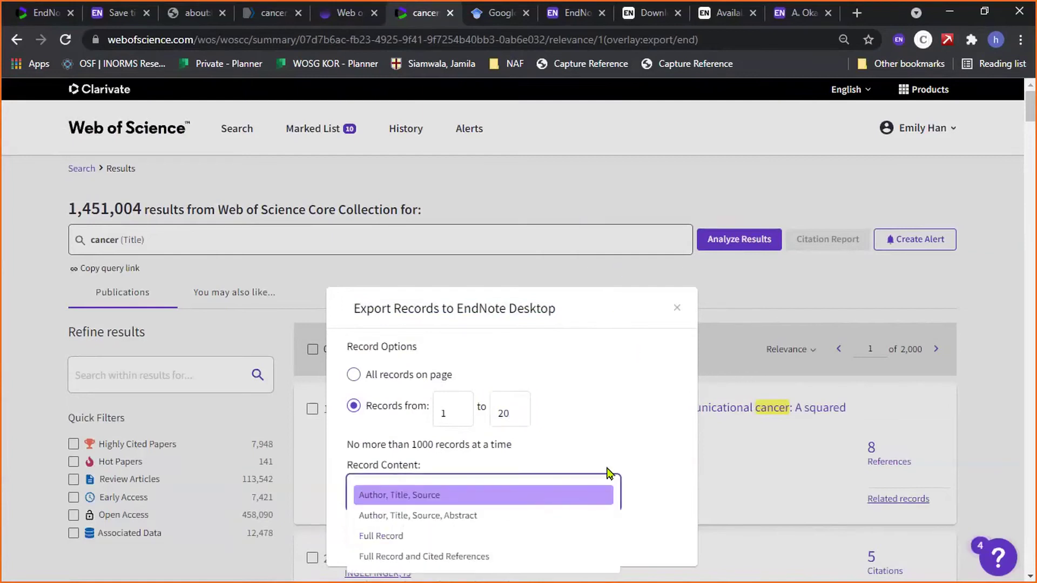
scroll(609, 473, down, 3)
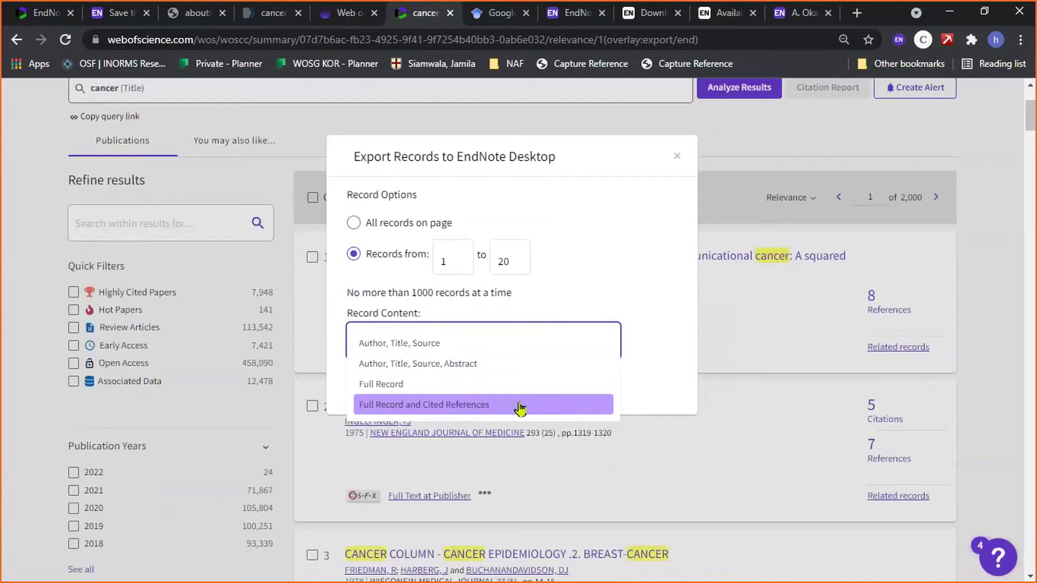
click(497, 367)
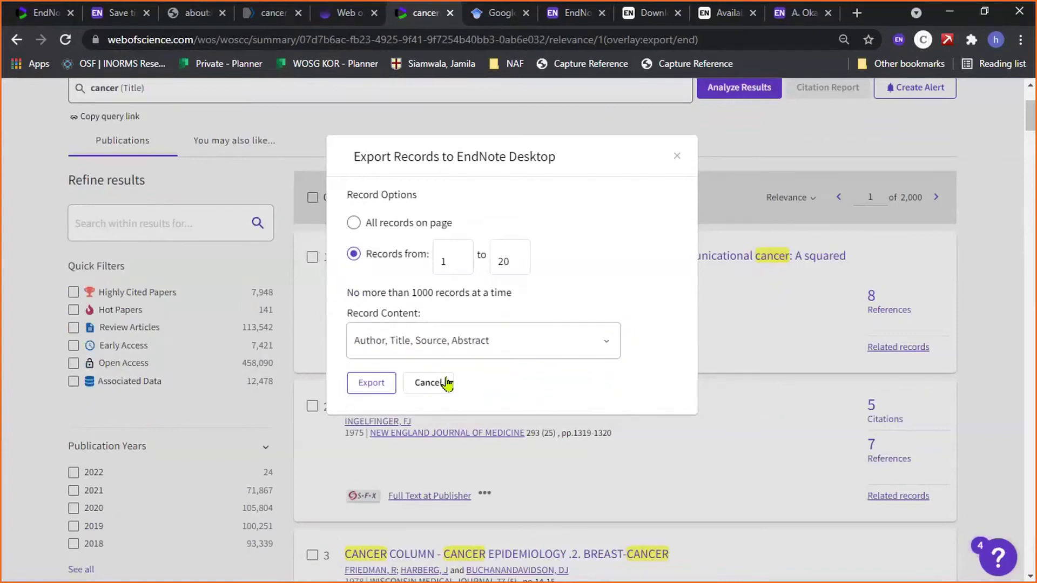
click(366, 391)
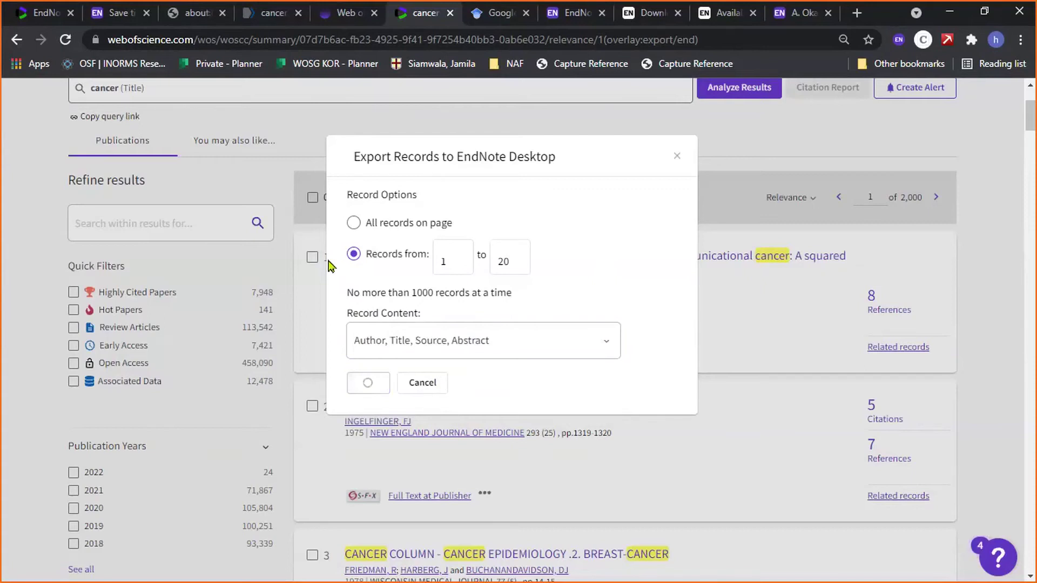
click(423, 384)
Export all records on the page to EndNote desktop with Author, Title, Source, and open the downloaded savedrecs (3).ciw in EndNote.
click(518, 197)
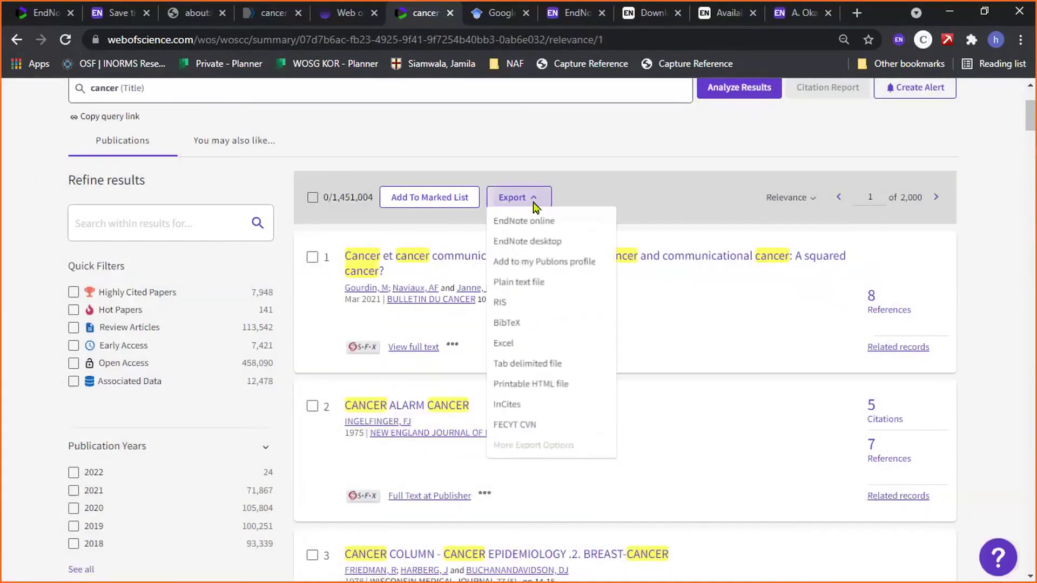
click(560, 250)
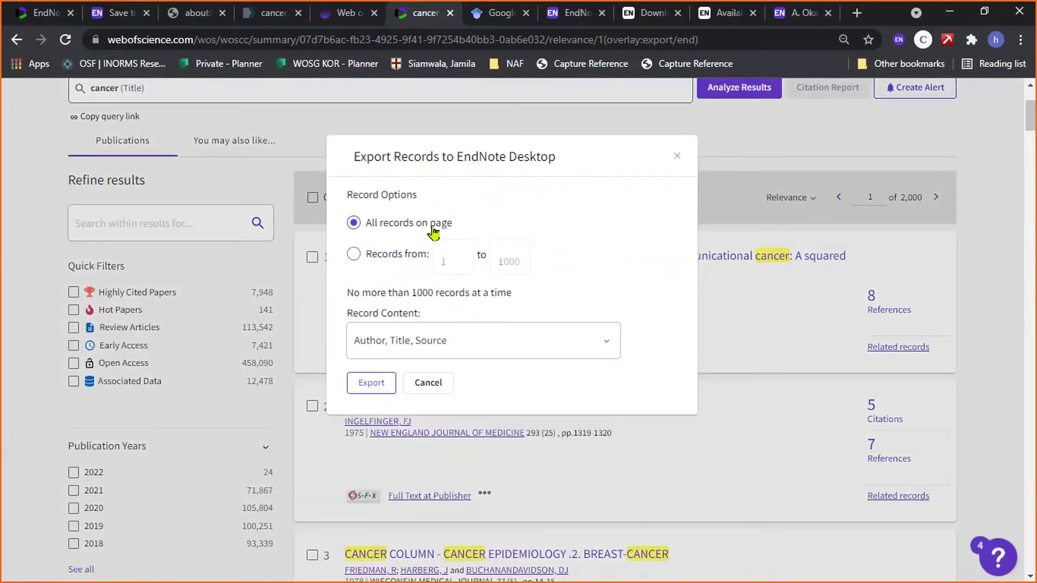
click(489, 332)
click(493, 347)
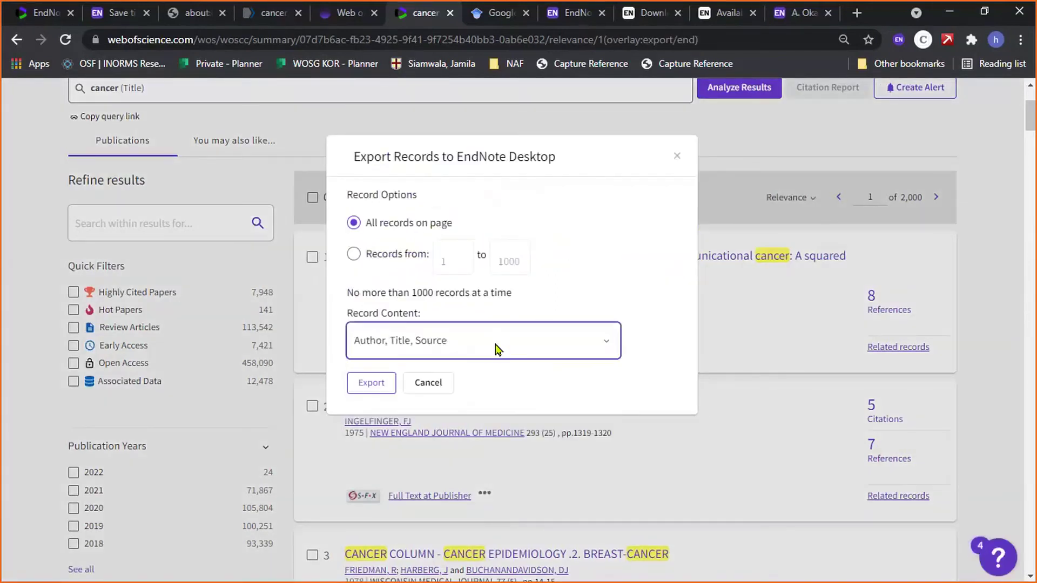
click(376, 389)
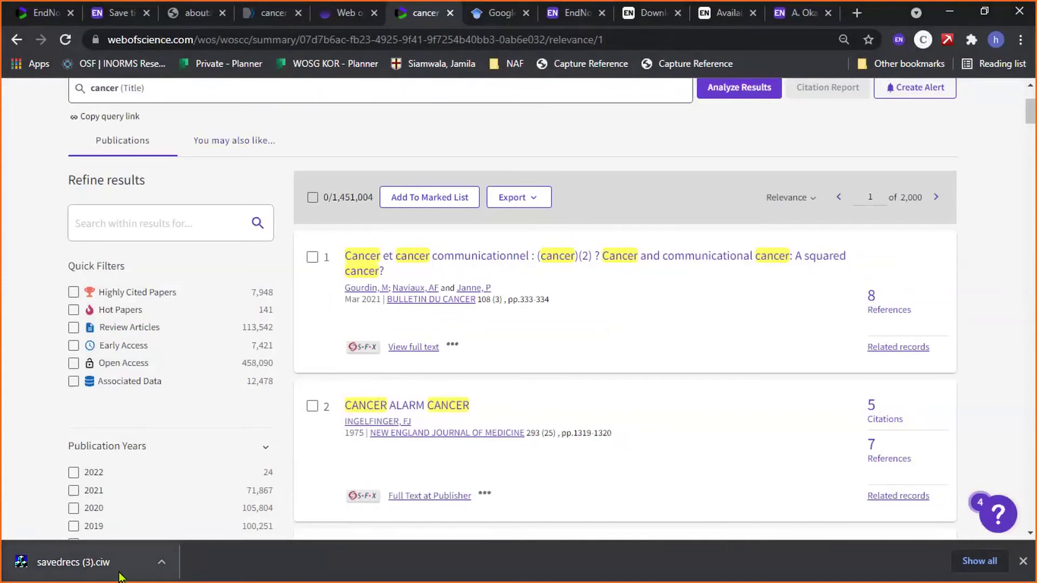
click(89, 577)
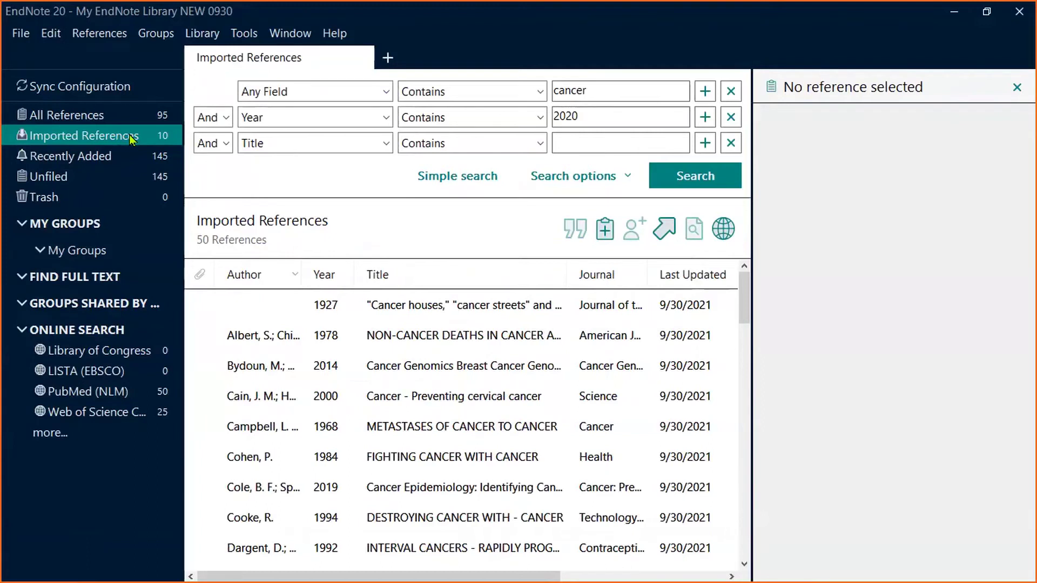
Start a file import in EndNote and choose savedrecs (3) from the Downloads folder.
click(20, 35)
mouse_move(99, 292)
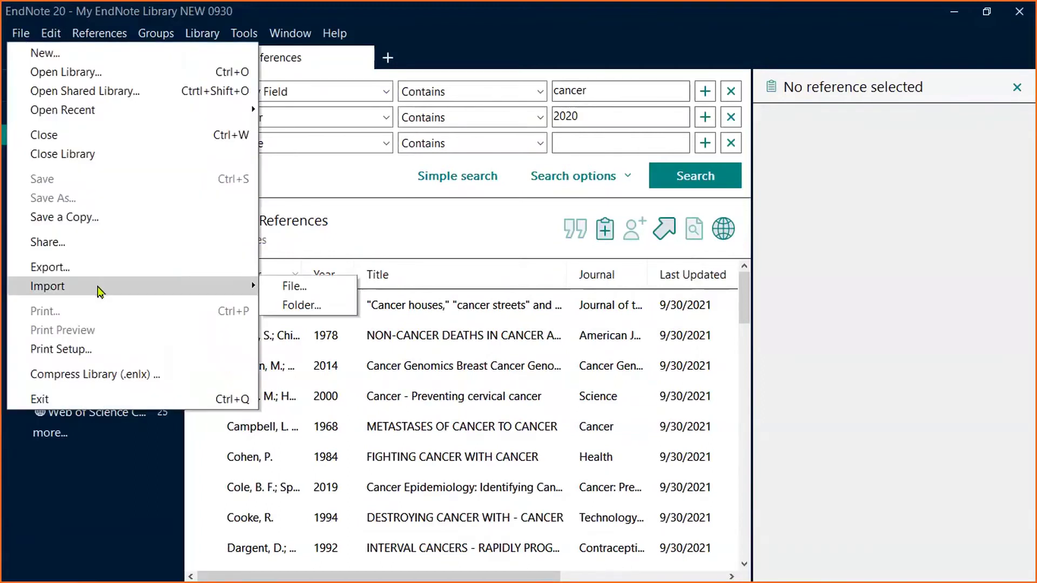
click(293, 286)
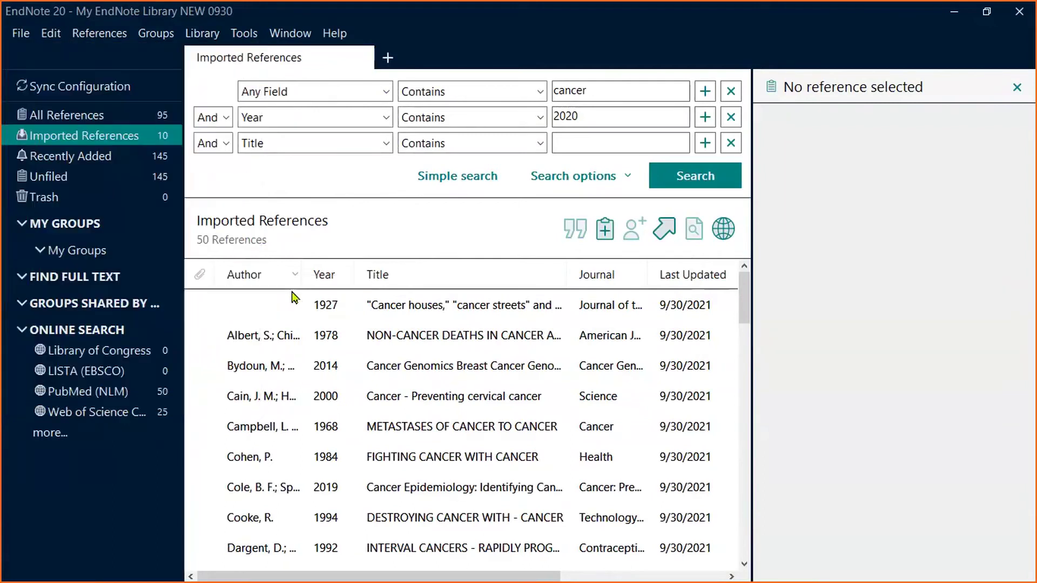
click(647, 249)
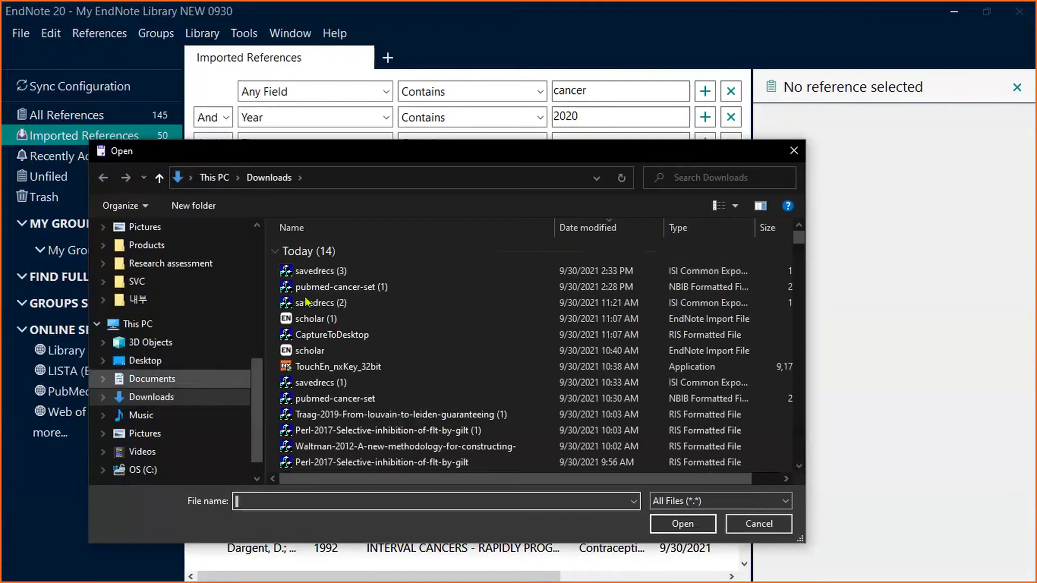
click(366, 272)
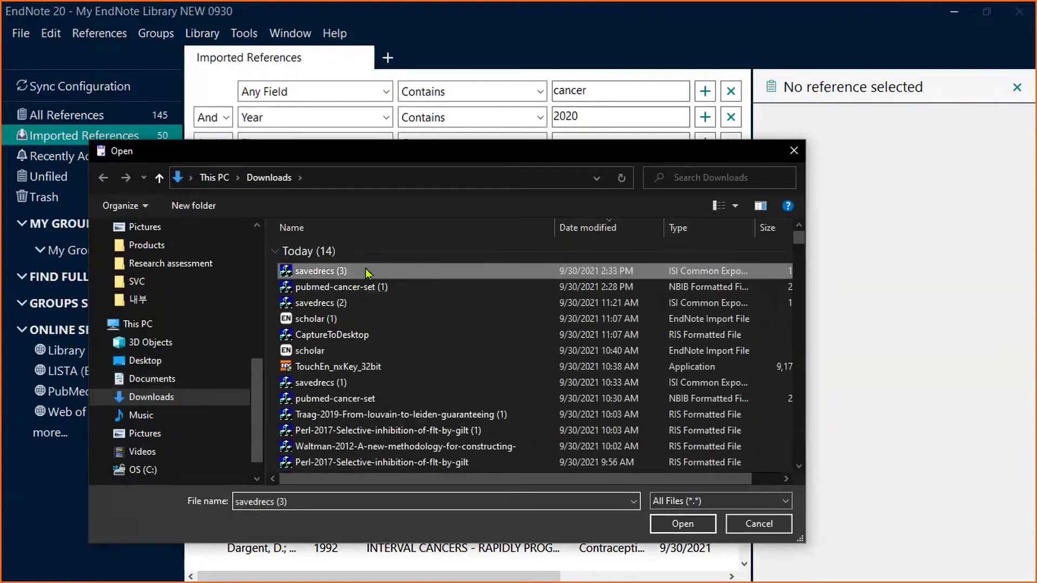
drag(501, 159, 495, 148)
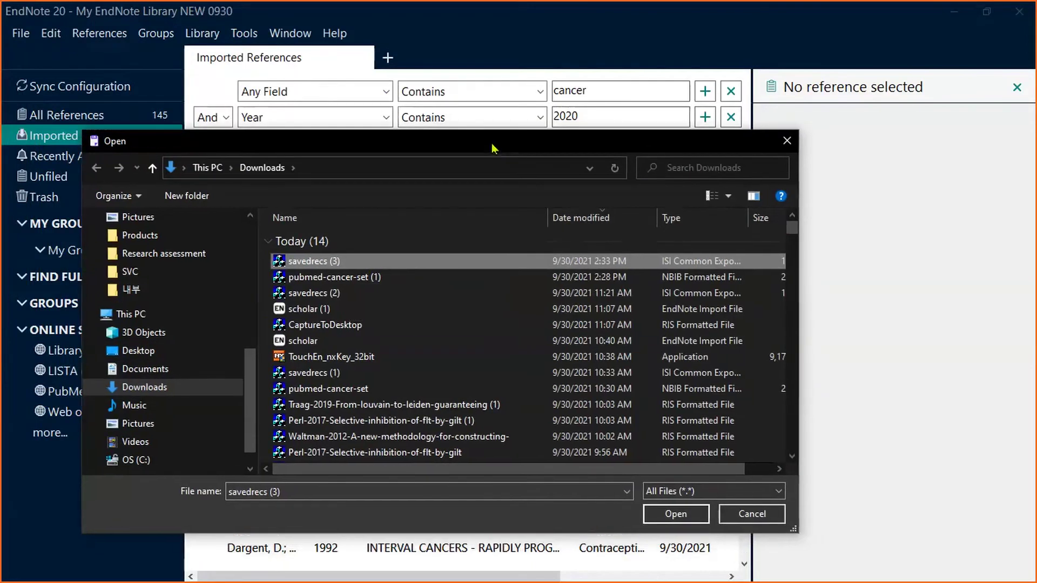
click(356, 264)
click(695, 516)
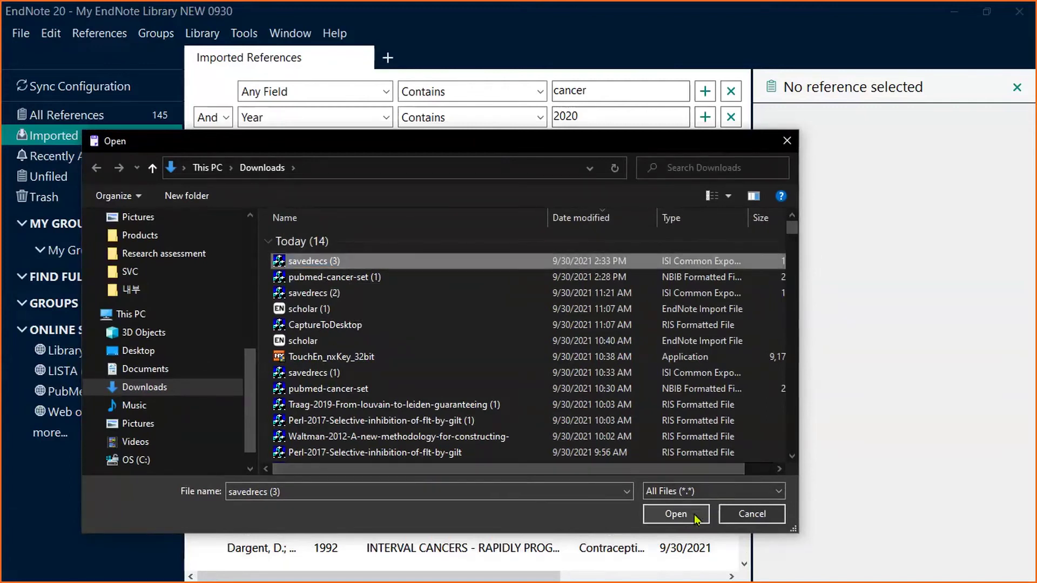
Import savedrecs (3).ciw with the Web of Science Core Collection (Clarivate) filter, finding it among the other filters by searching for "web".
click(666, 517)
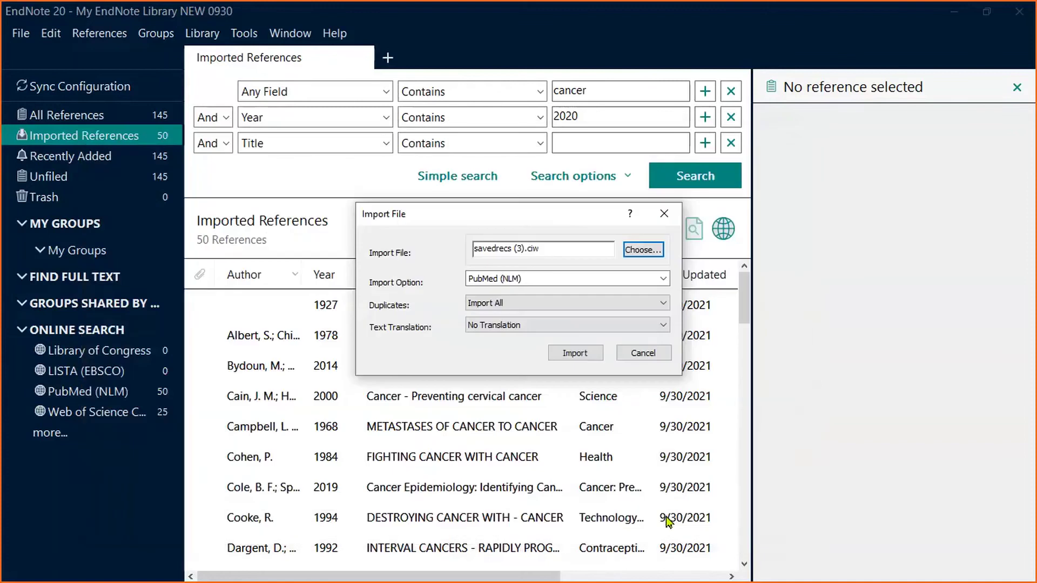
click(598, 280)
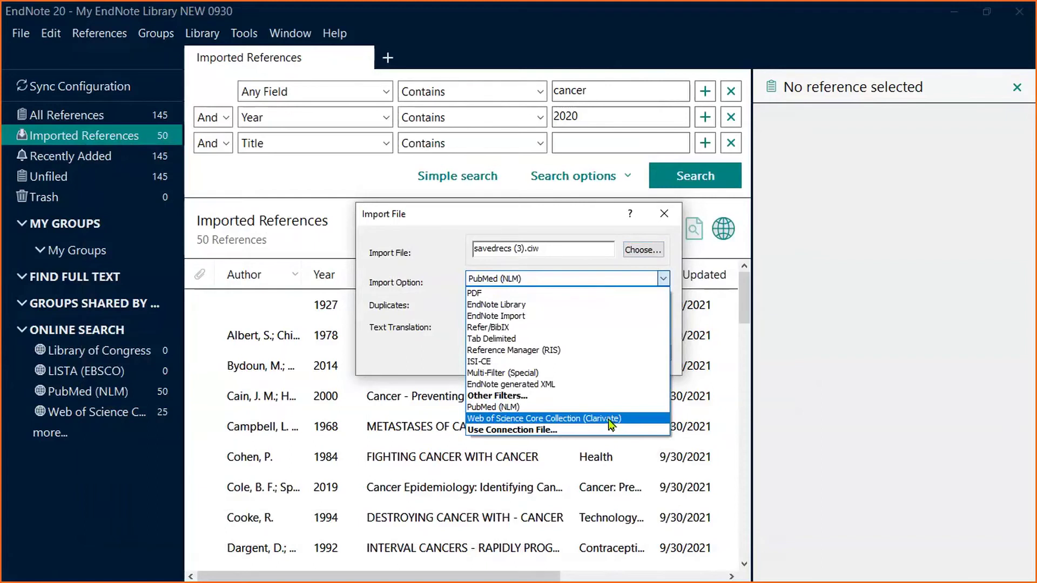
click(597, 399)
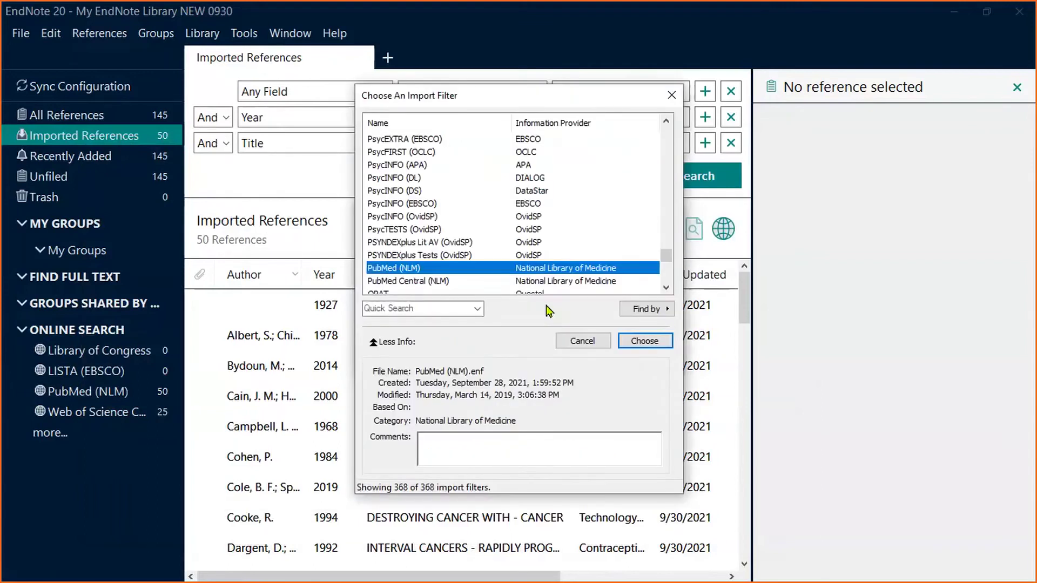
click(428, 306)
text(web)
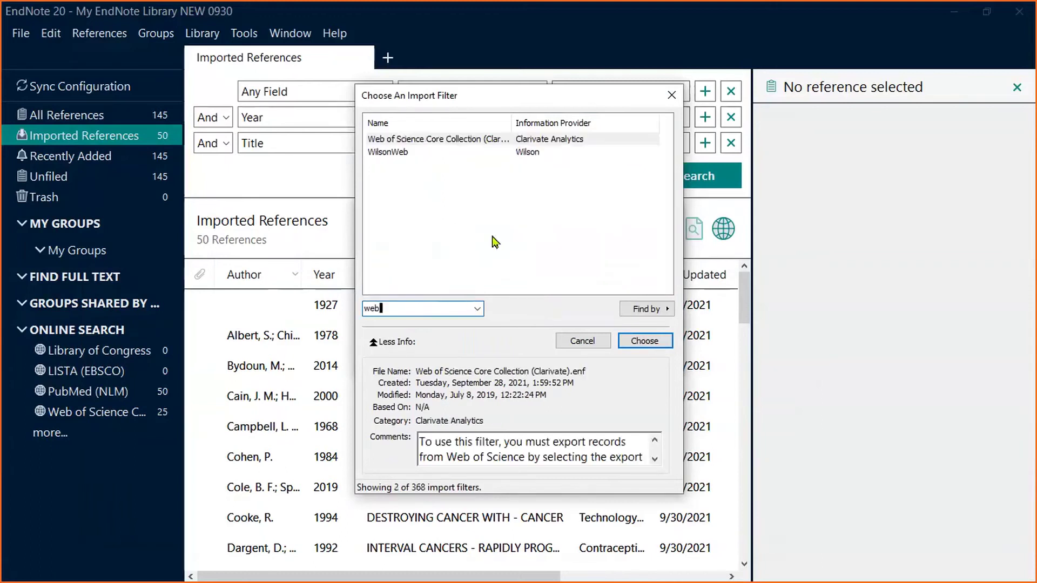
click(452, 141)
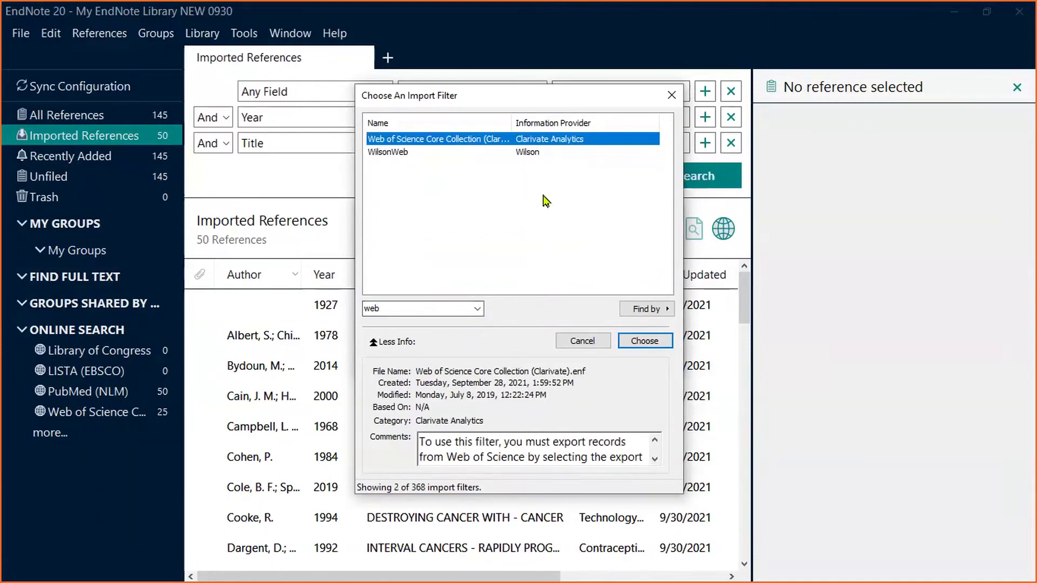
click(644, 341)
click(653, 279)
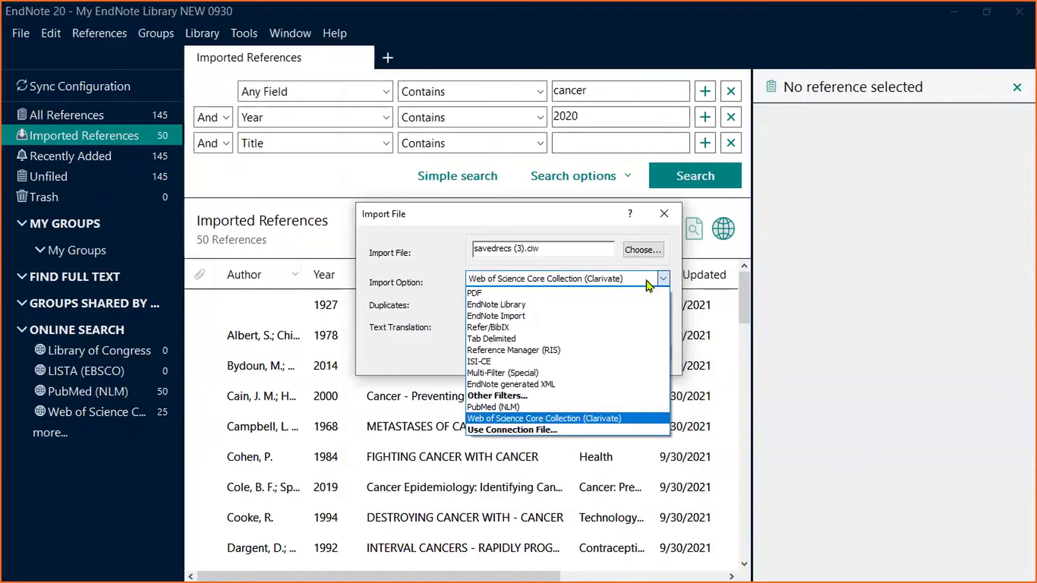
click(653, 421)
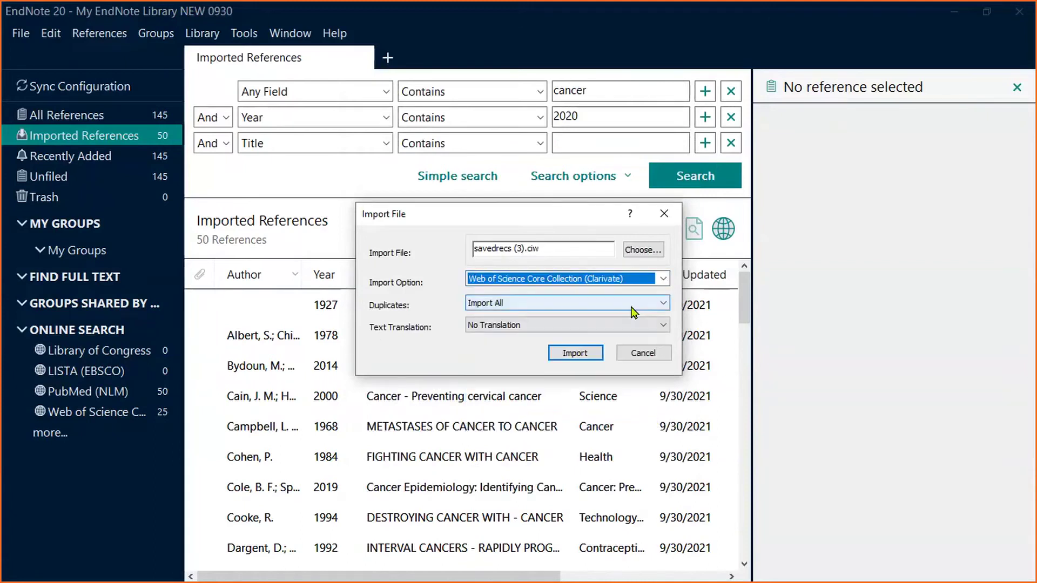
click(574, 353)
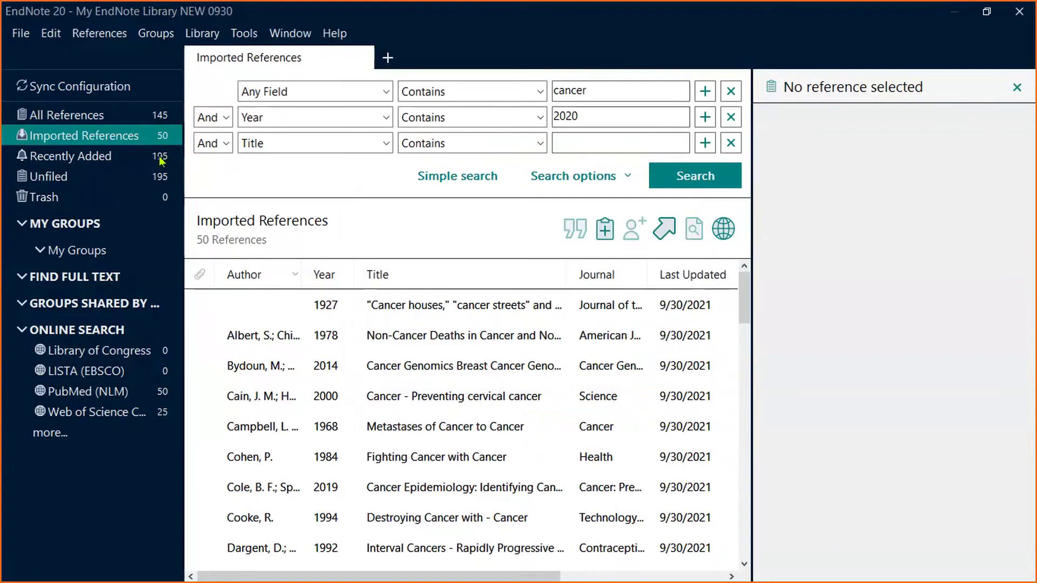
Switch to Google Scholar in the browser and search for "cancer".
key(alt+Tab)
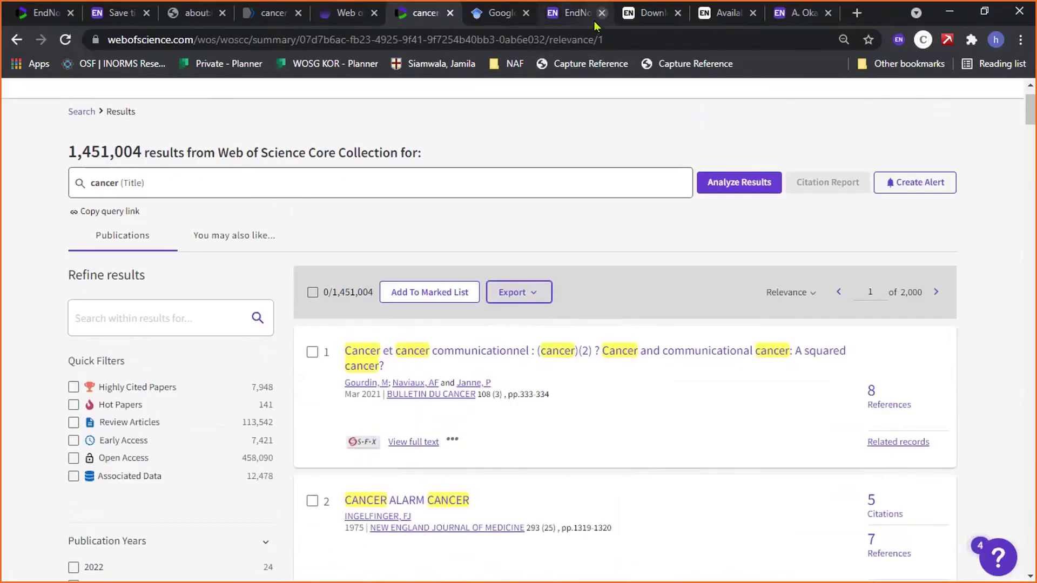
click(575, 16)
click(503, 19)
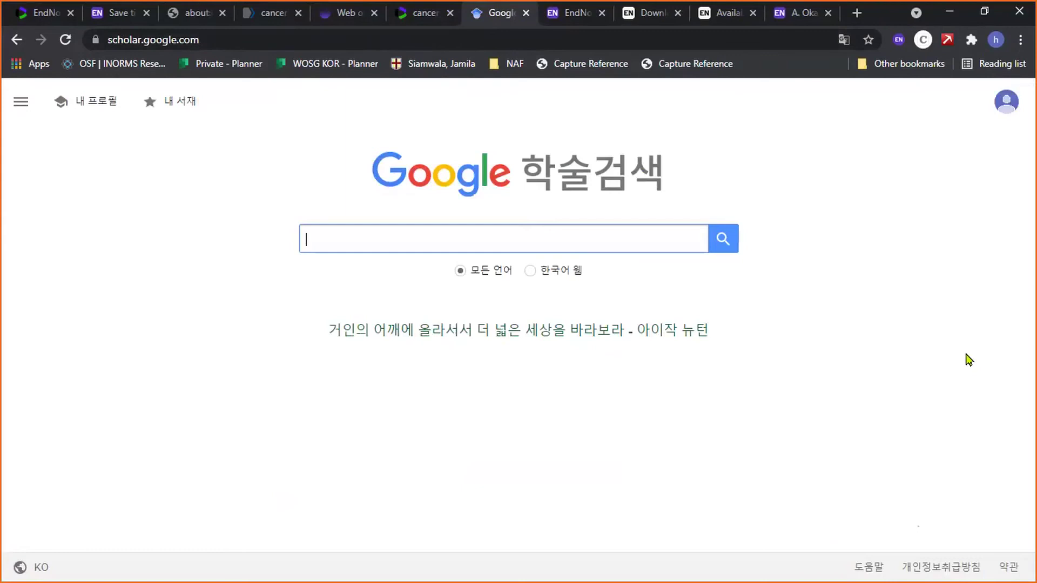
click(655, 228)
text(cancer)
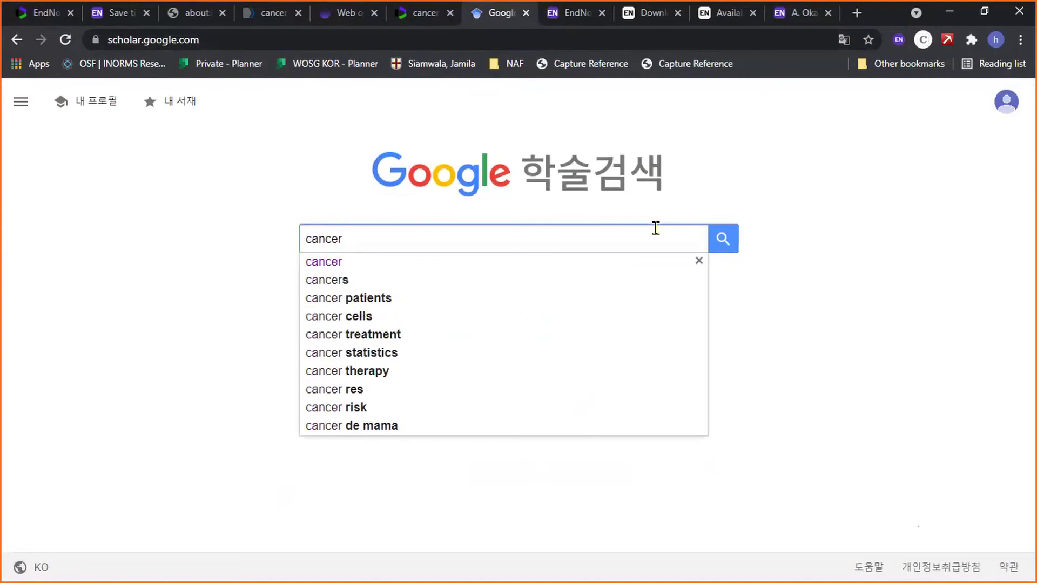
click(634, 267)
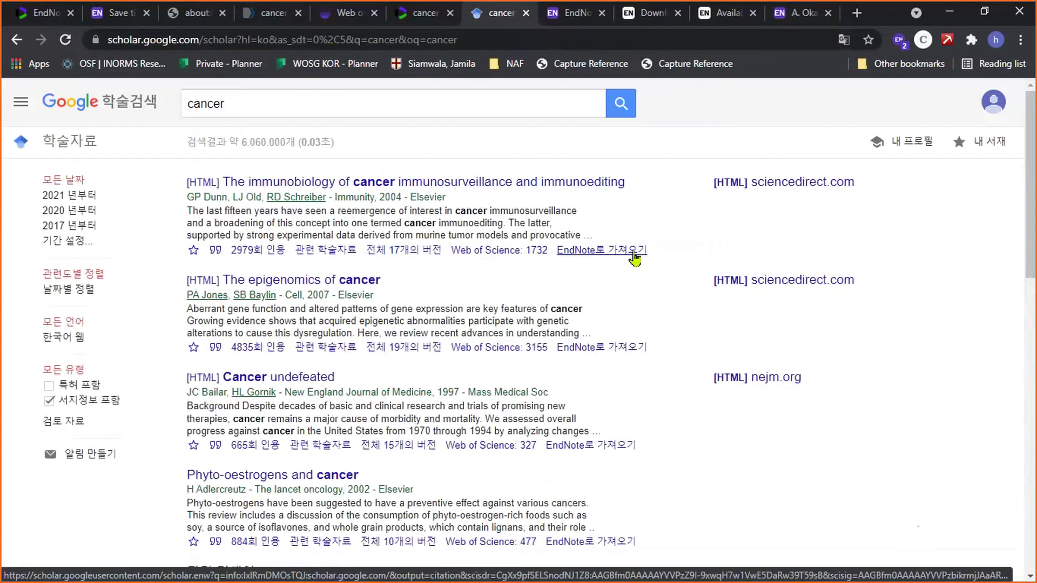
Set the Google Scholar bibliography manager to show citation import links for EndNote and save the settings.
click(20, 104)
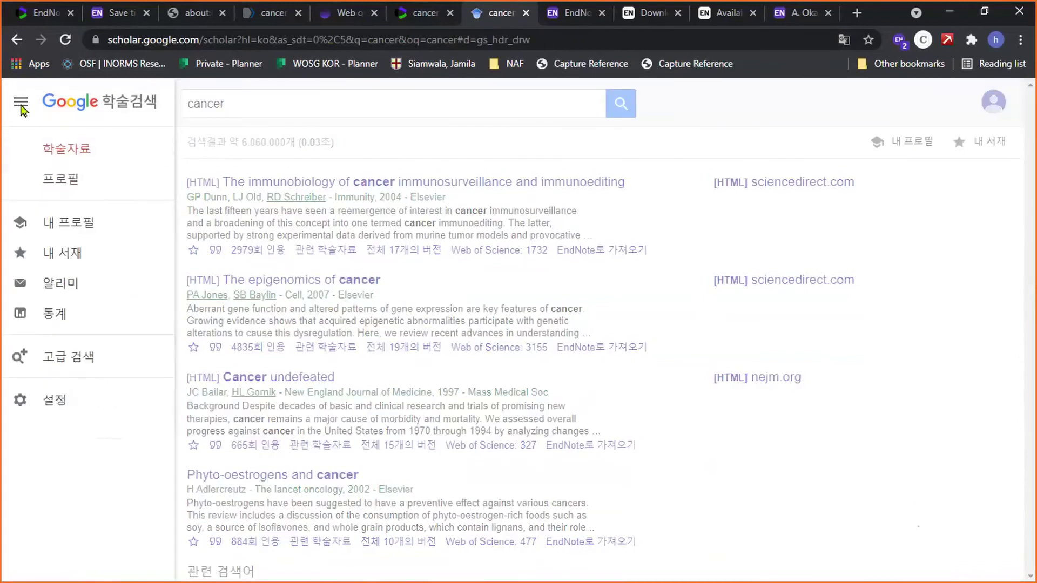
click(71, 411)
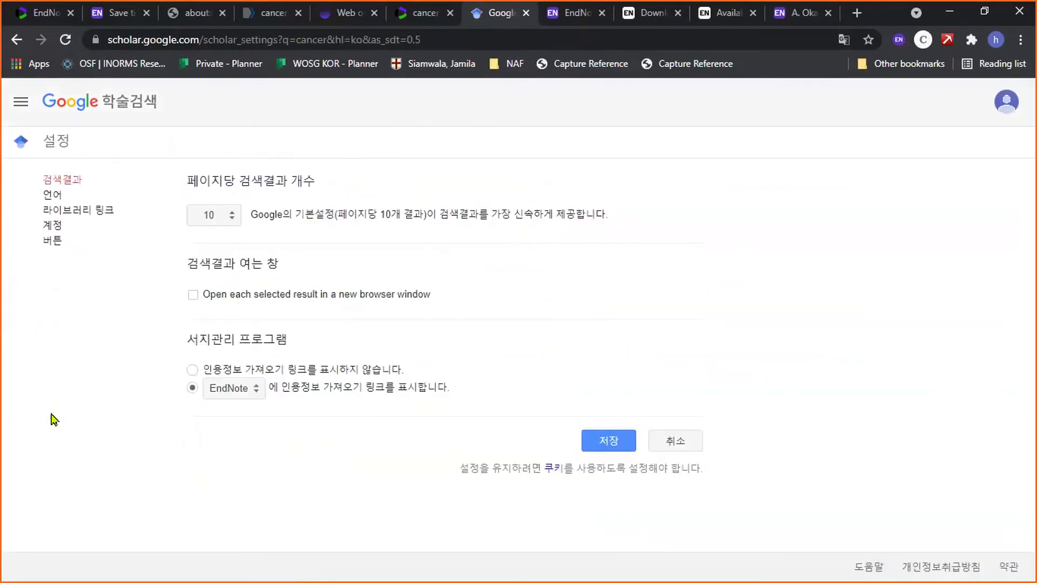
click(231, 398)
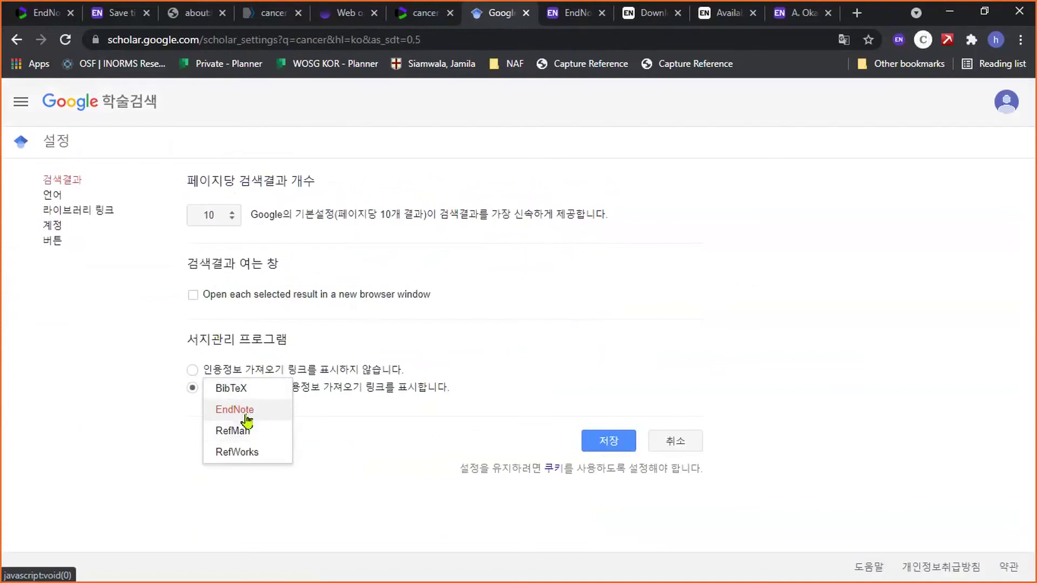
click(244, 415)
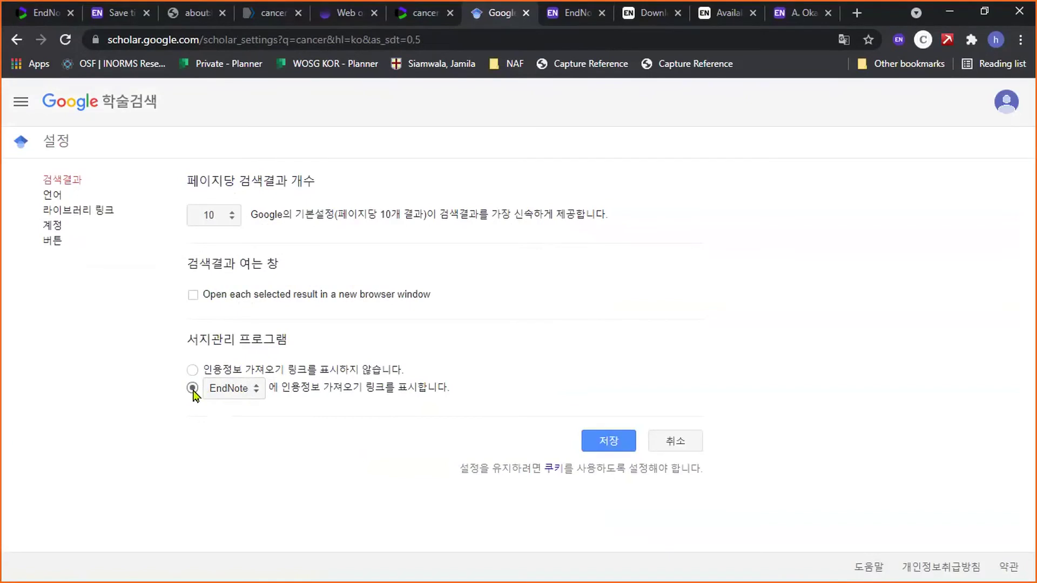
click(610, 442)
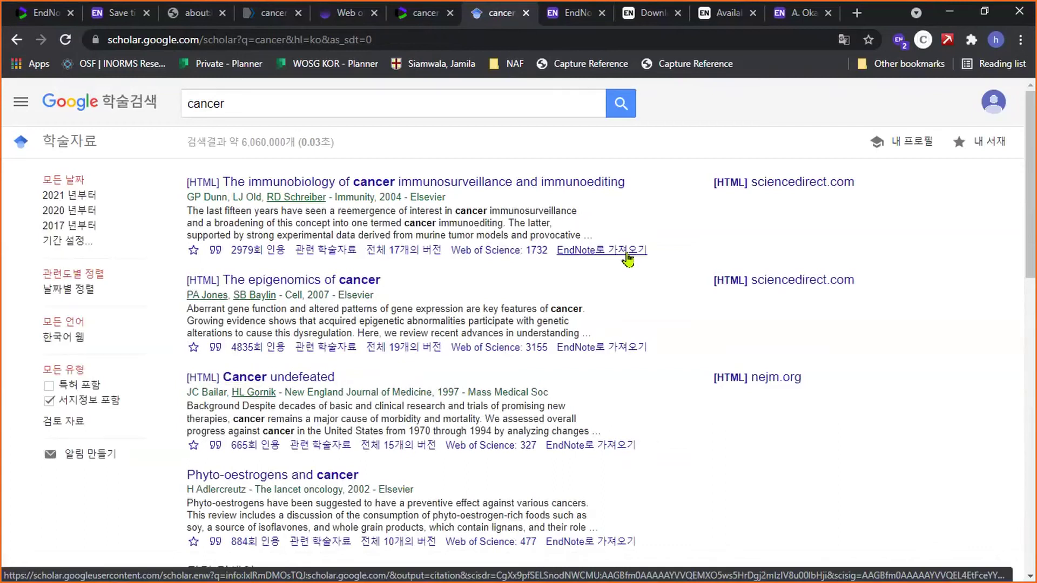
Import the first result's citation into EndNote from the downloaded scholar (2).enw, and return to the Google Scholar results.
click(626, 258)
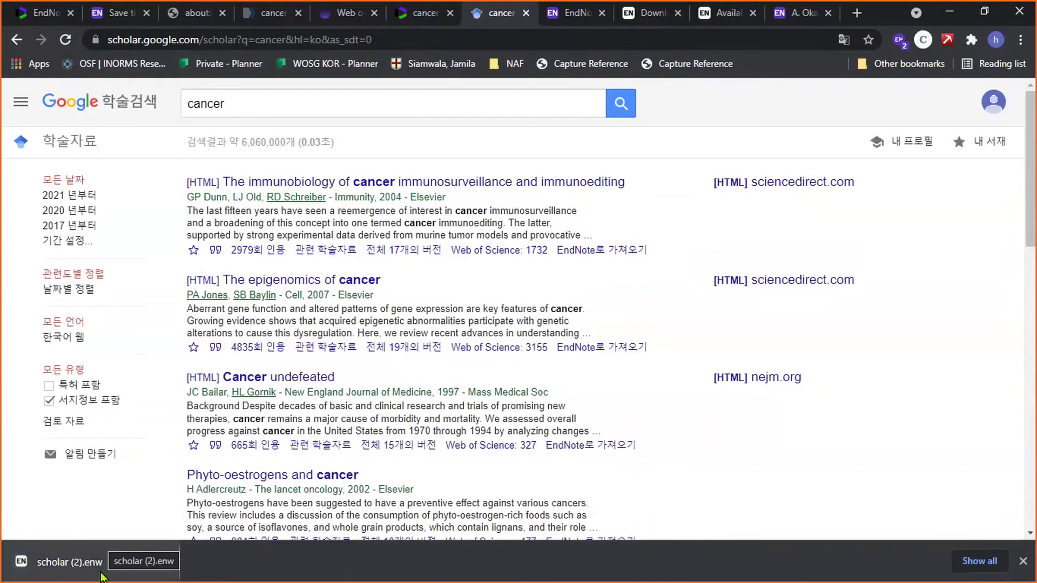
click(69, 566)
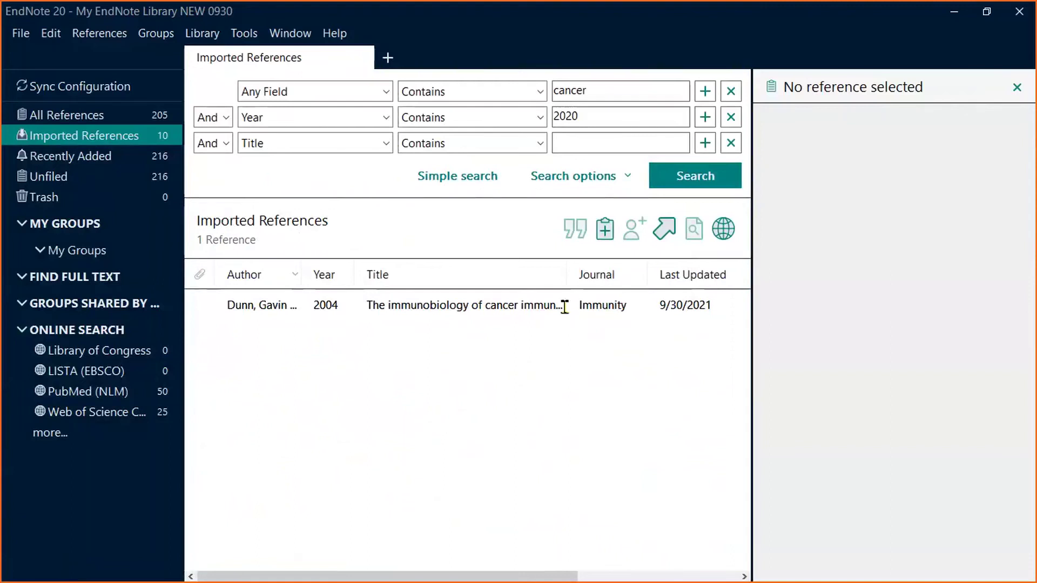
key(alt+Tab)
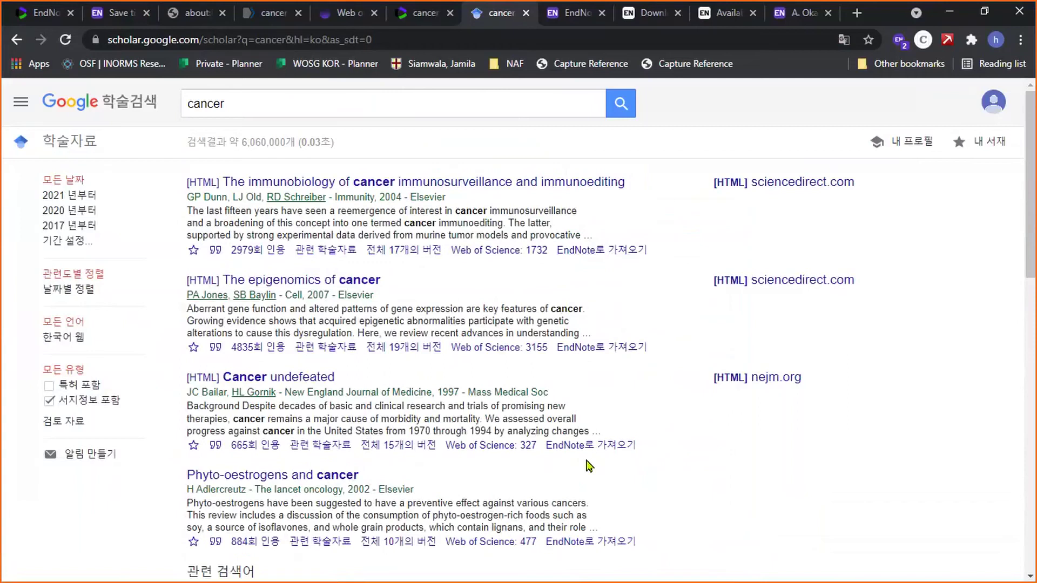
Start Capture Reference on the results page and log into EndNote with the account e-mail address and password.
click(611, 65)
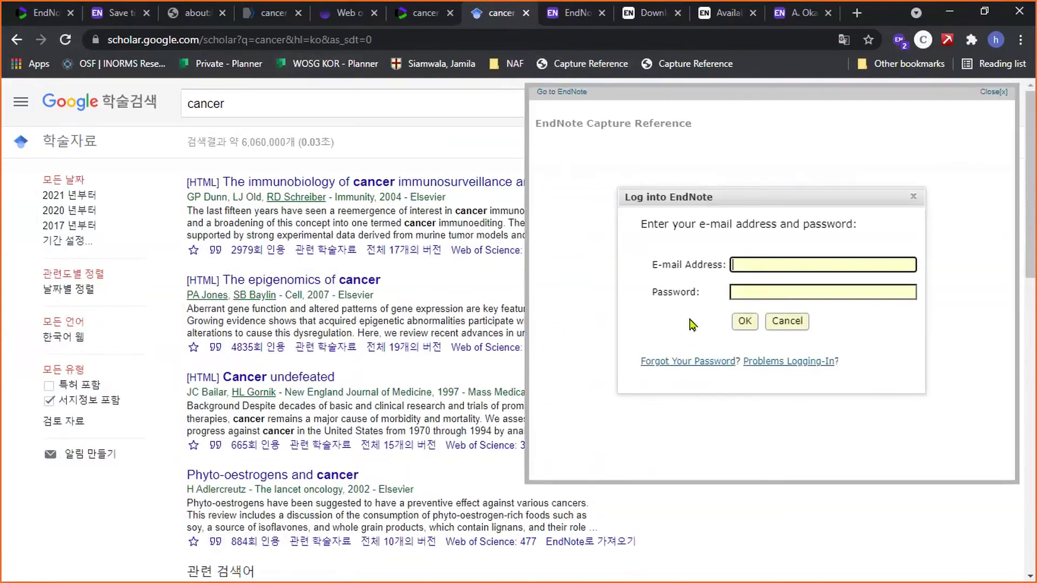
click(738, 258)
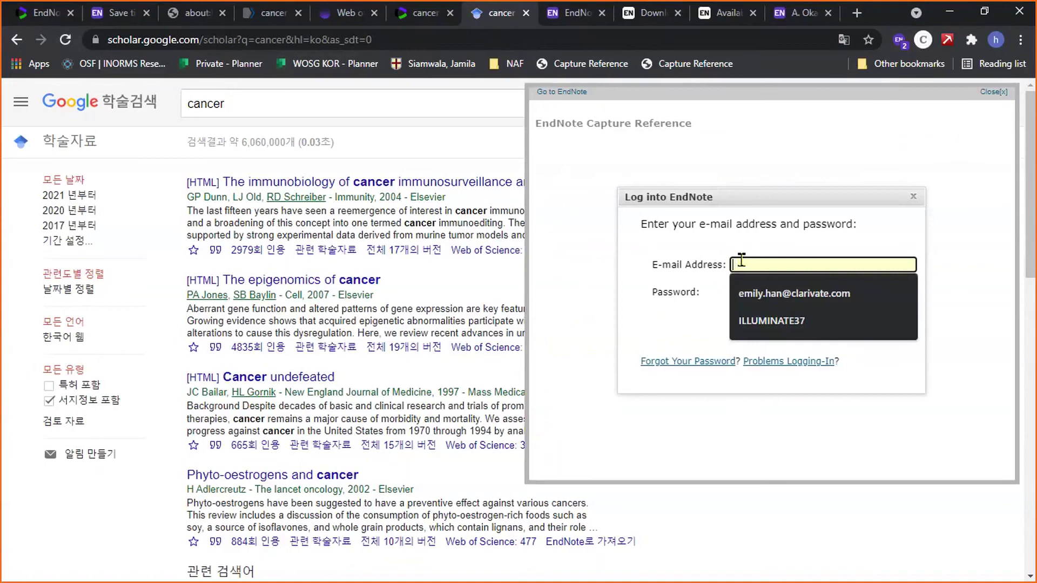
click(792, 297)
click(782, 292)
click(766, 315)
click(748, 323)
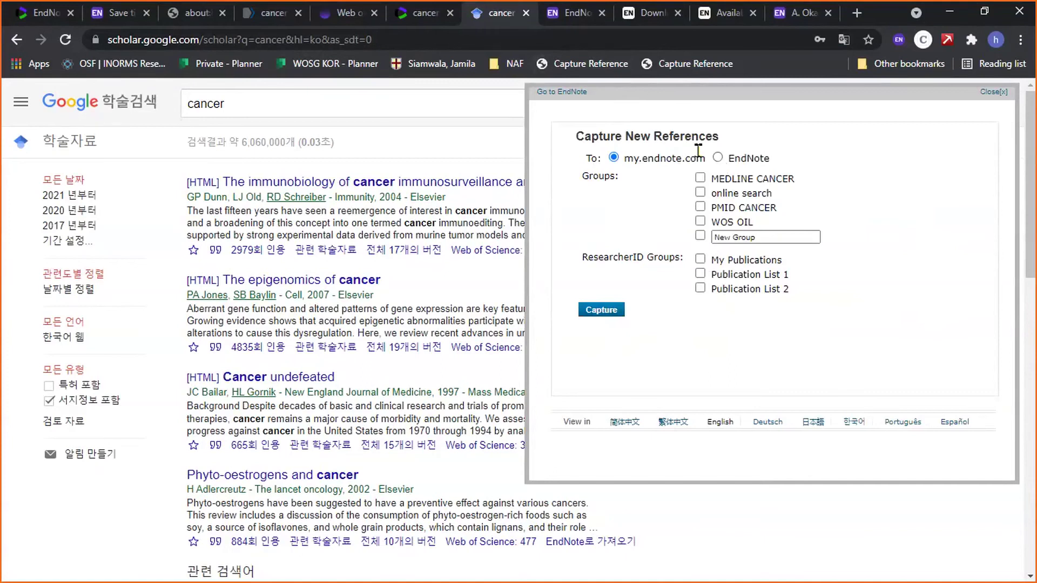
Capture the page's references to EndNote instead of my.endnote.com, and open the downloaded CaptureToDesktop file in EndNote.
click(718, 159)
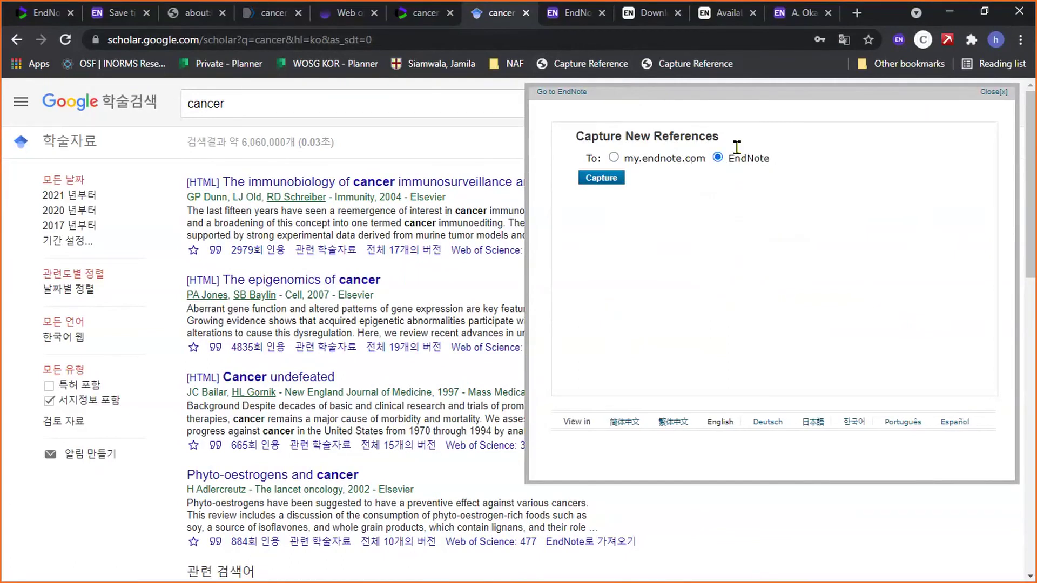
click(602, 179)
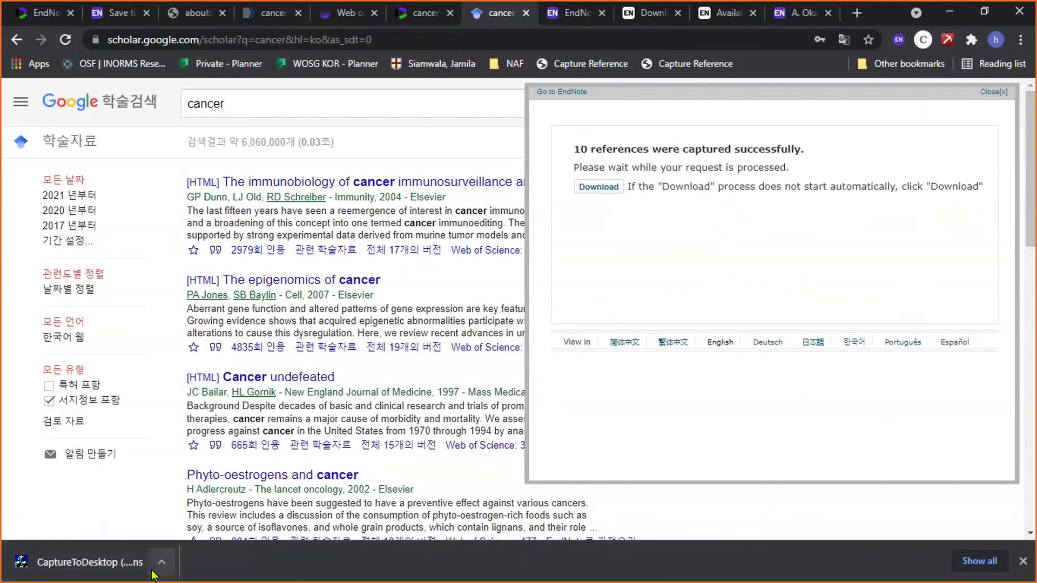
click(90, 564)
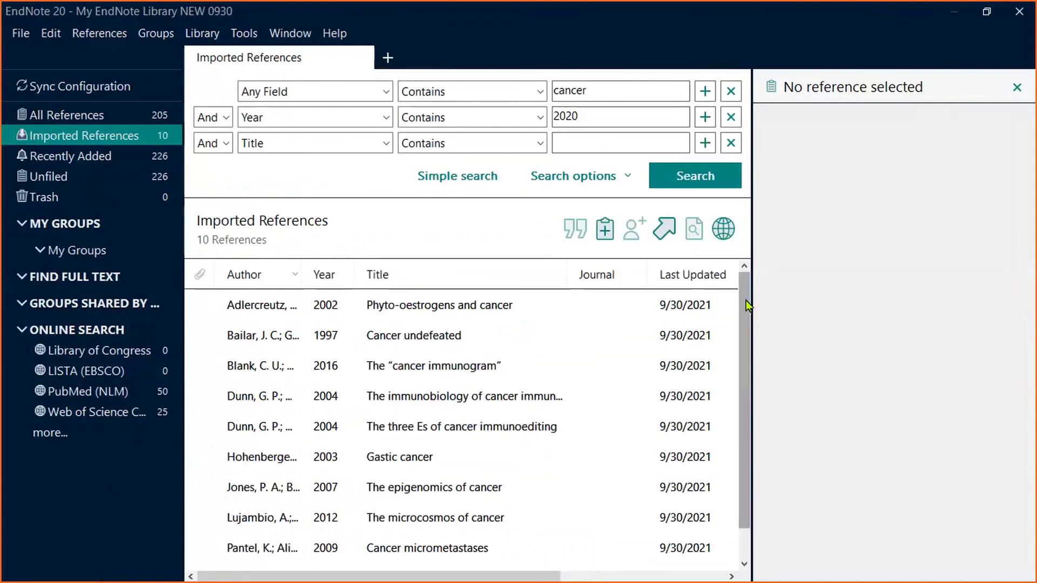
scroll(747, 305, down, 1)
scroll(744, 300, up, 1)
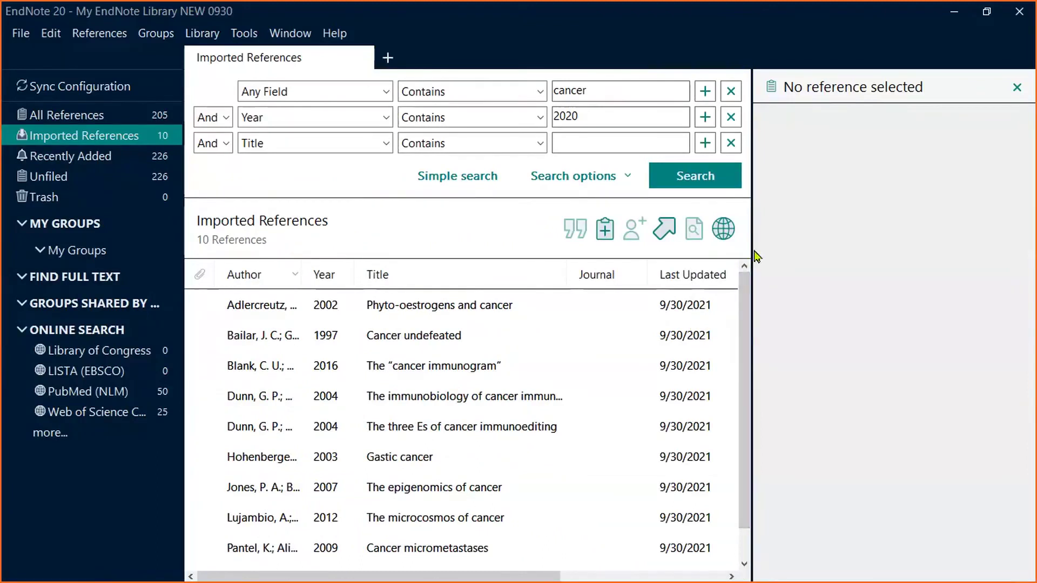
Widen the reference list, select all imported references, and run Find Reference Updates on them.
drag(747, 236, 864, 239)
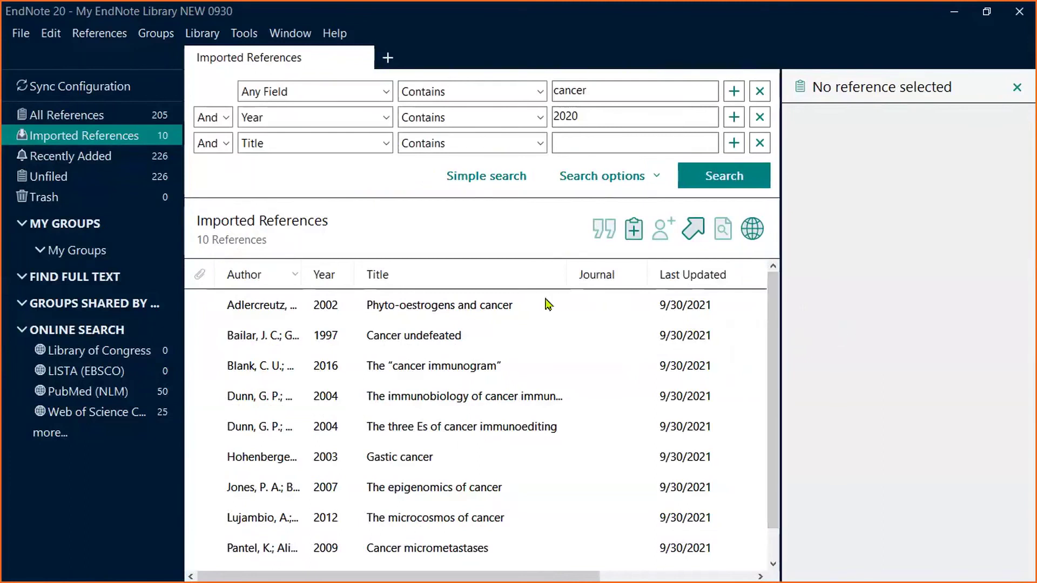
click(468, 312)
scroll(470, 312, down, 1)
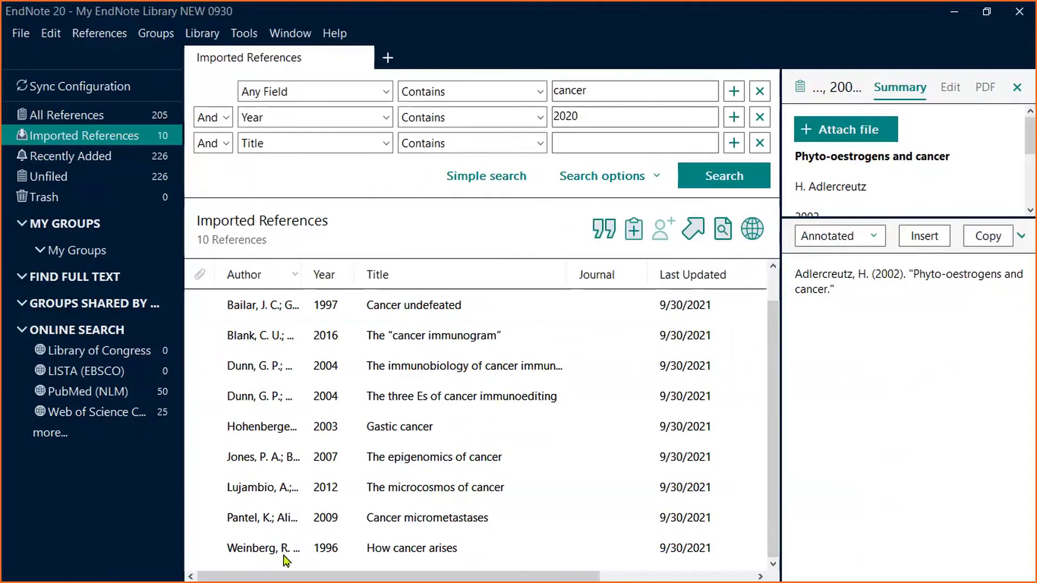
key(ctrl+a)
scroll(334, 517, up, 1)
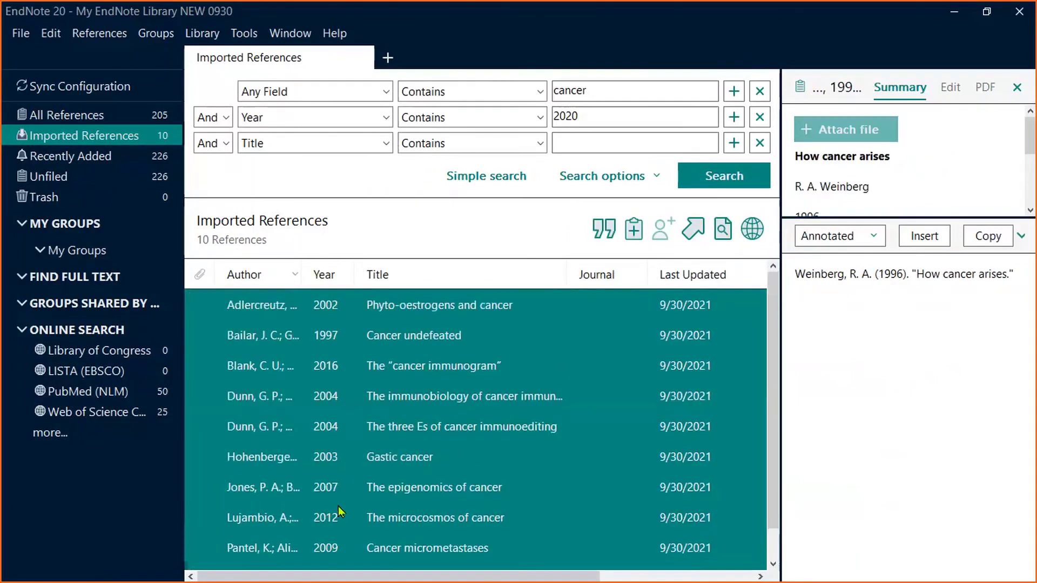
right_click(480, 334)
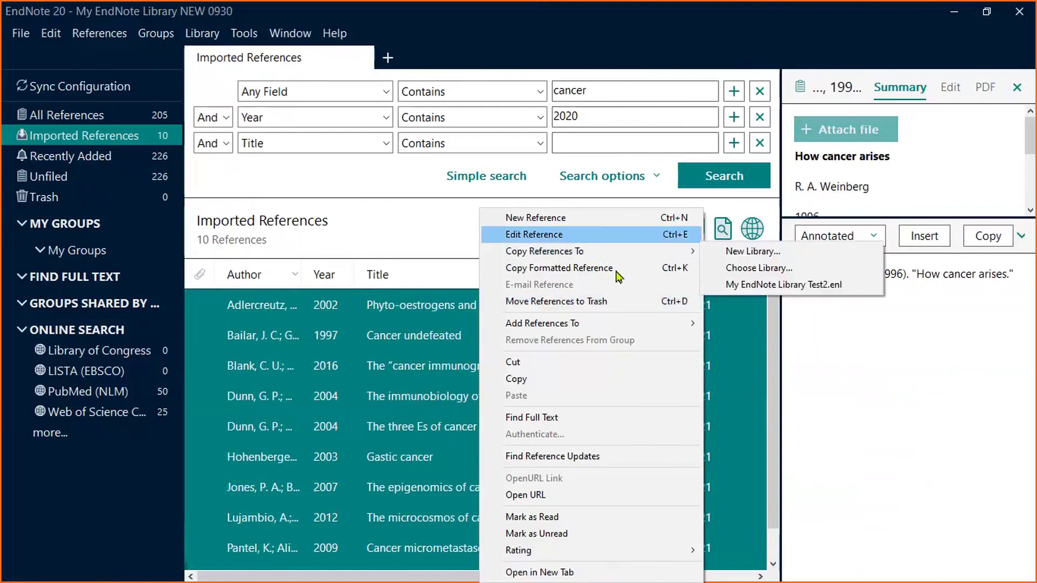
click(634, 466)
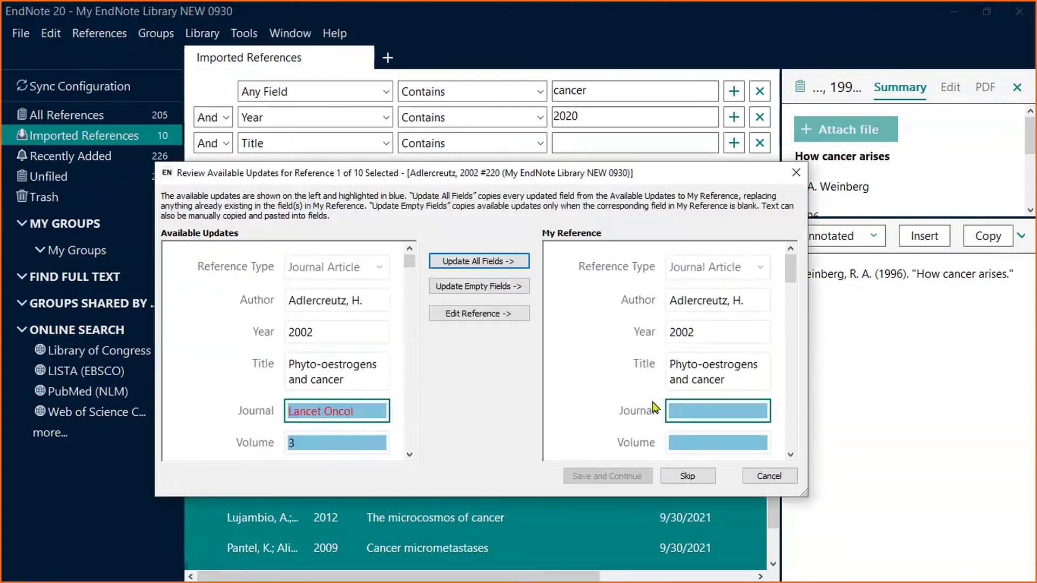
Update all fields of the Phyto-oestrogens and cancer reference and apply the same update to all remaining references.
scroll(745, 407, down, 2)
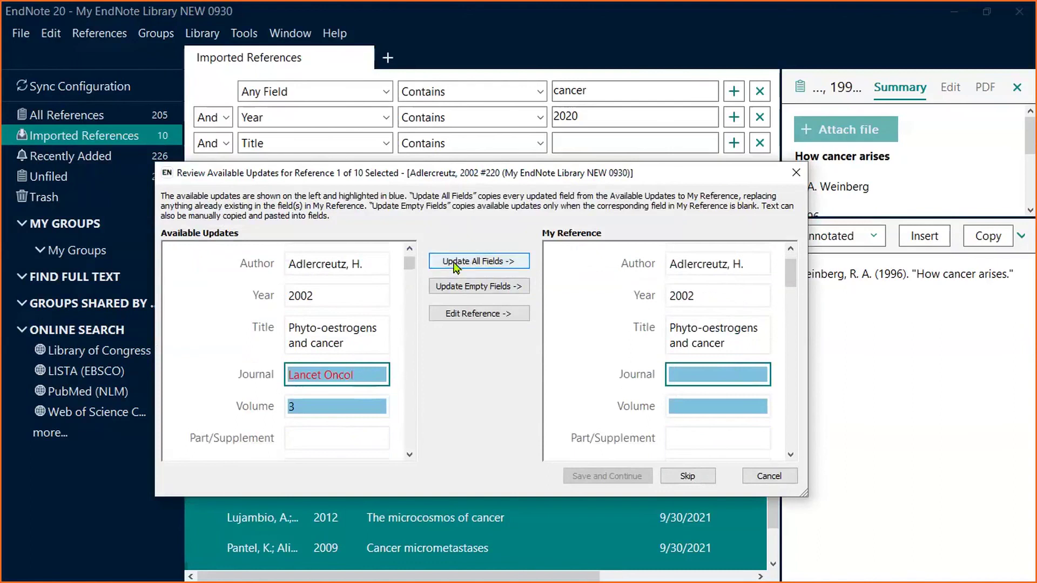
click(514, 268)
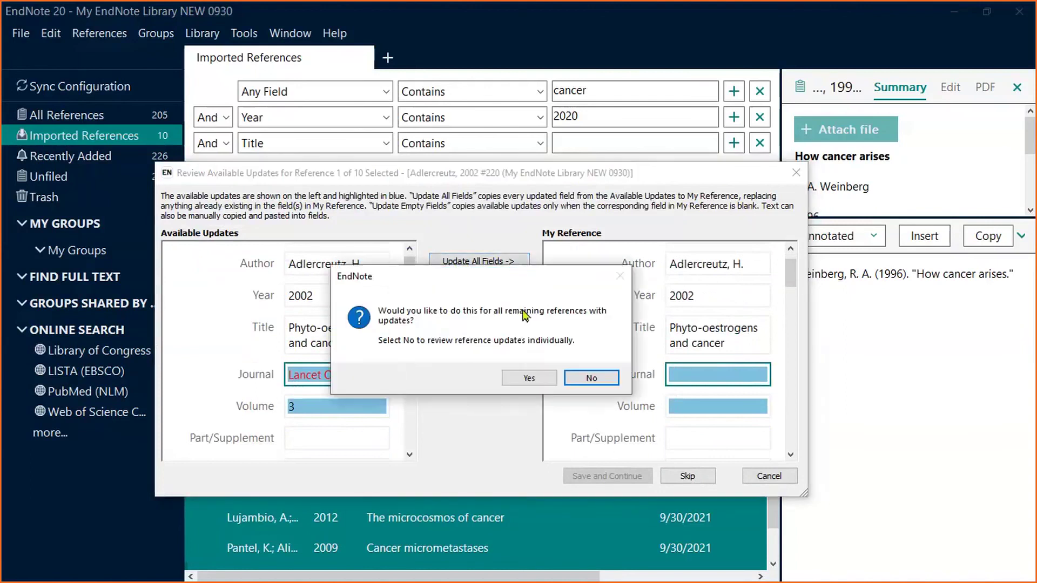
click(521, 376)
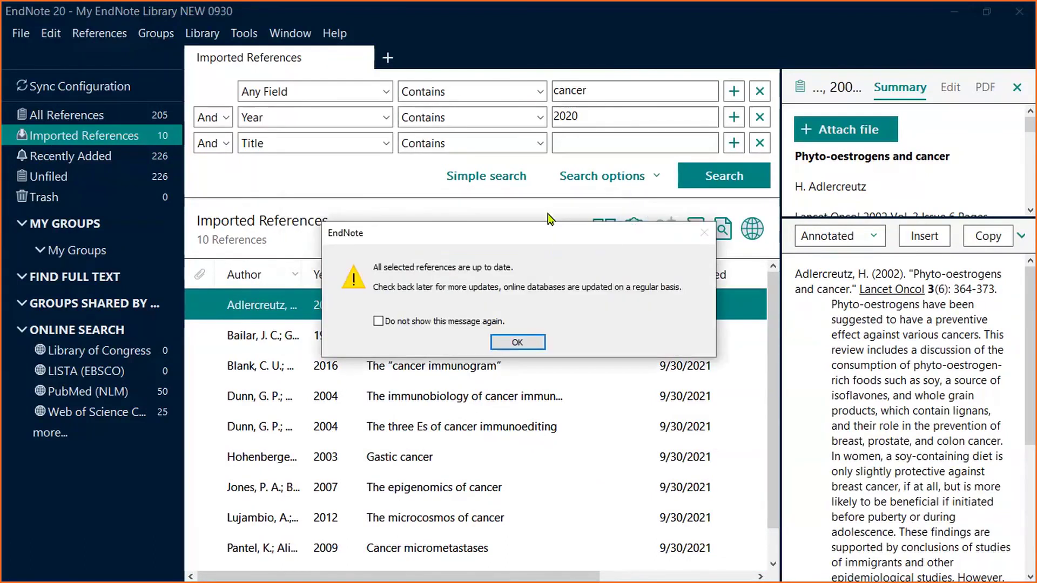
Close the update notice and compare the details of the Cancer undefeated, The "cancer immunogram" and Phyto-oestrogens and cancer references.
click(517, 342)
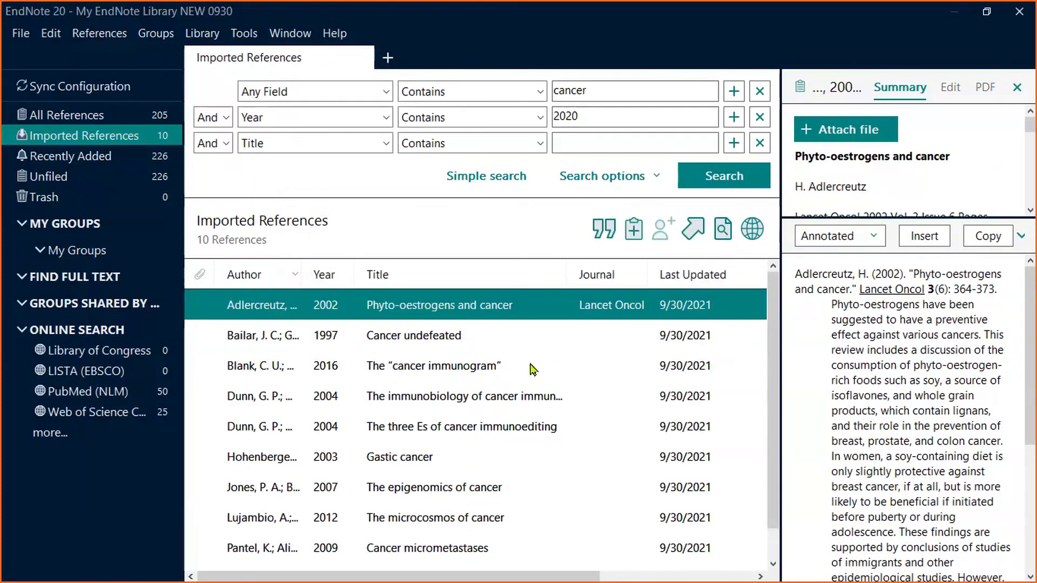
scroll(532, 369, down, 1)
scroll(532, 369, up, 1)
click(347, 344)
click(369, 374)
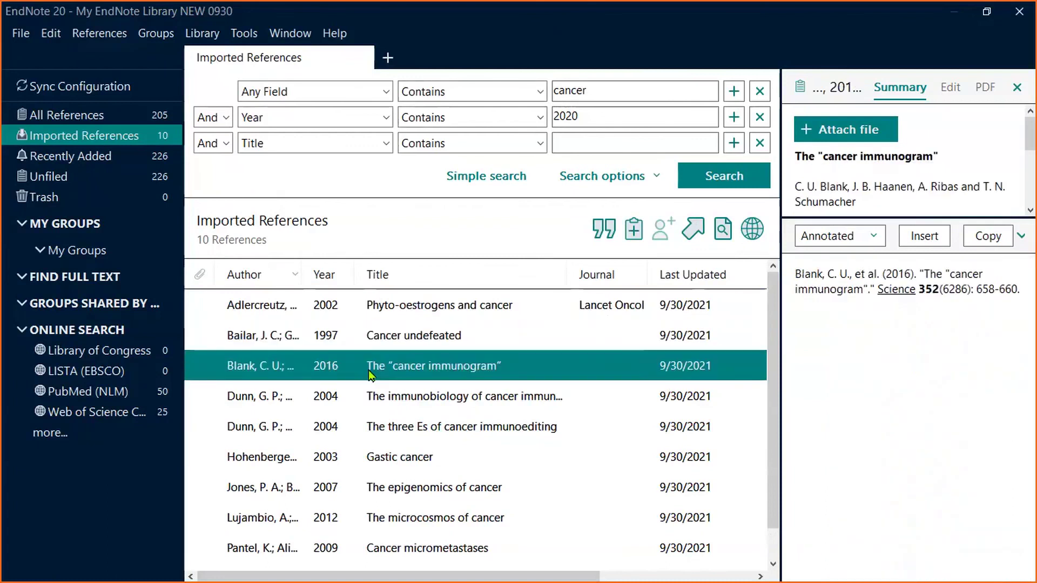
right_click(350, 365)
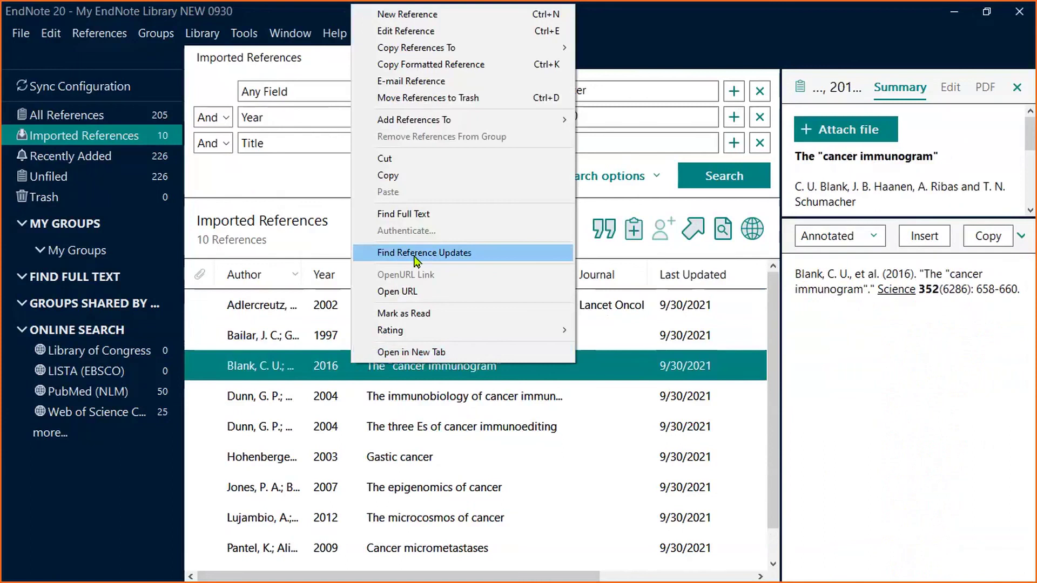
click(620, 317)
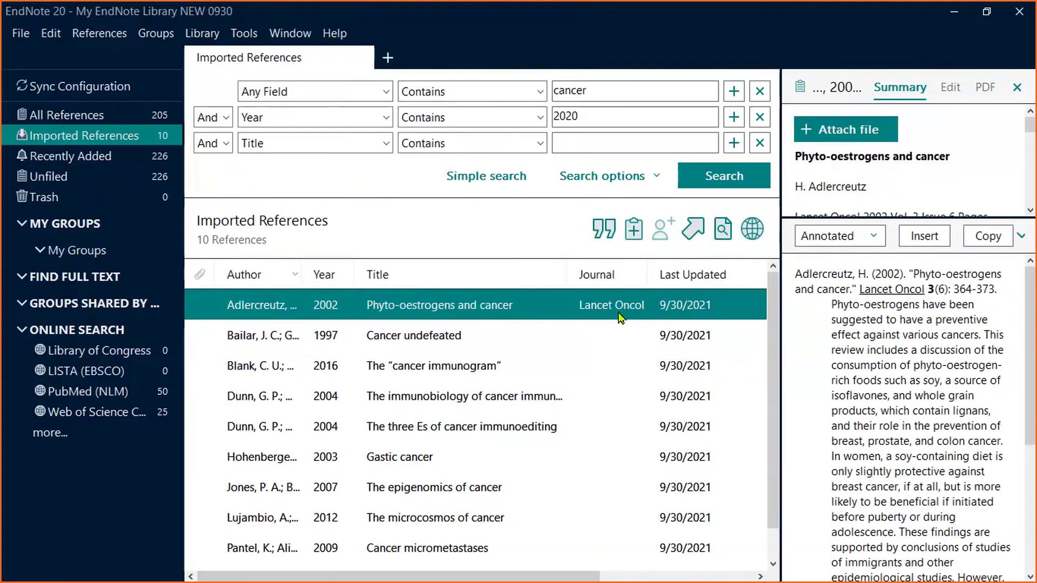
Narrow the Title column of the reference list and enlarge the summary area for the Cancer undefeated reference.
click(576, 344)
drag(566, 274, 510, 284)
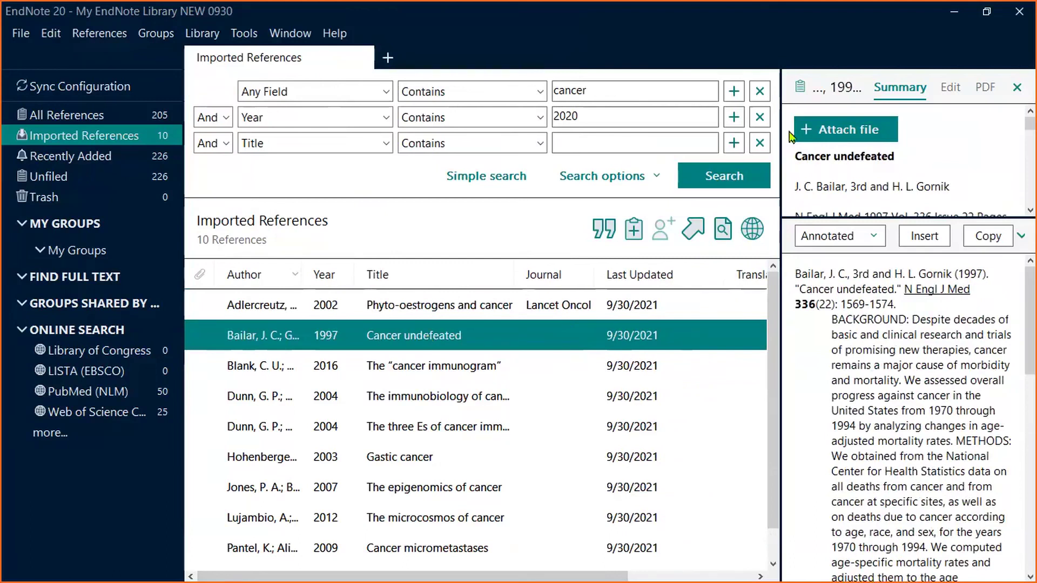
drag(933, 210, 967, 440)
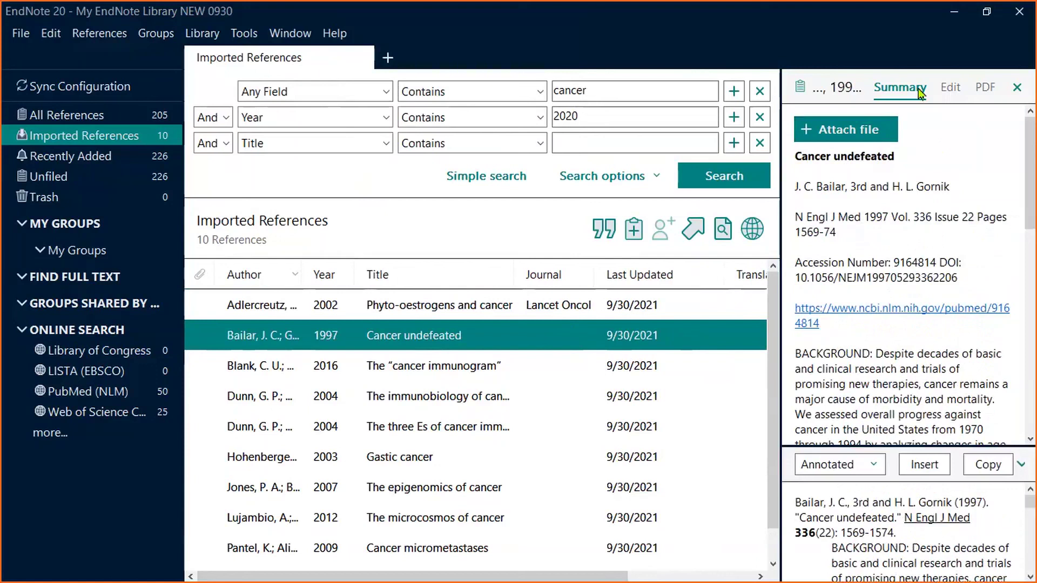
Open the Cancer undefeated reference's editable fields in a widened pane and examine them from the author to the DOI.
click(952, 90)
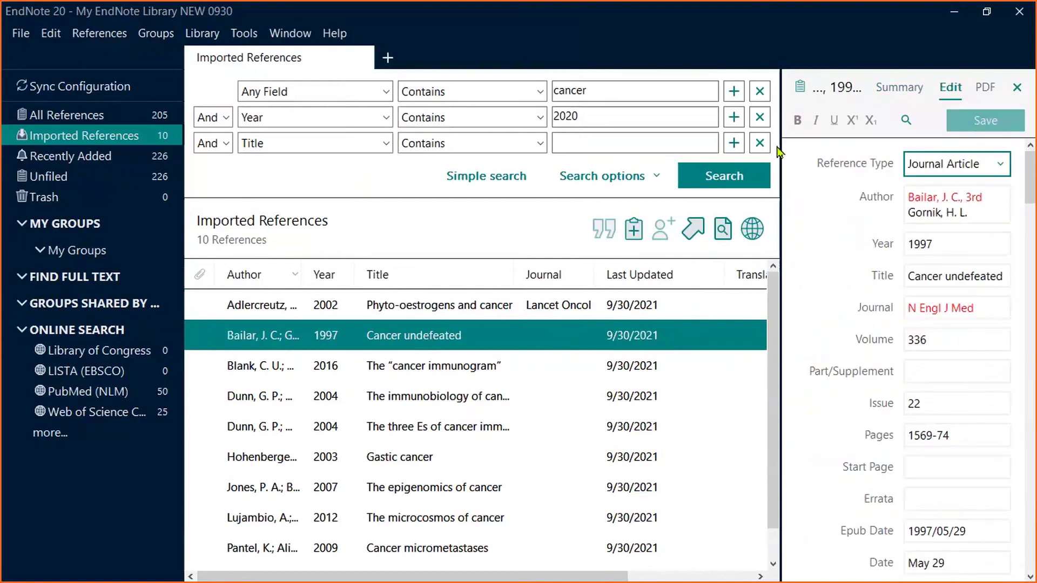
drag(775, 141, 700, 143)
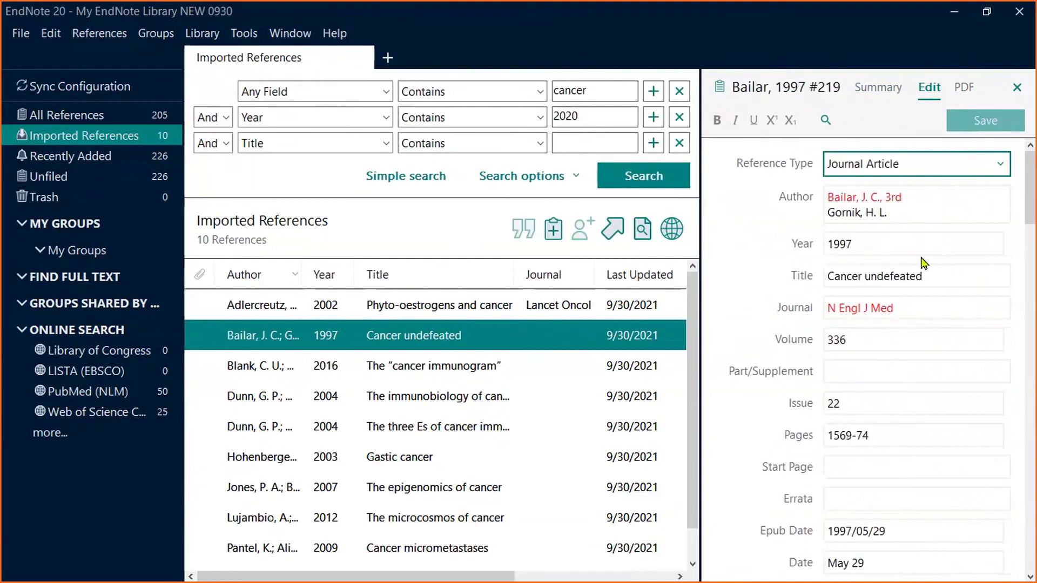
scroll(923, 321, down, 1)
scroll(921, 331, down, 2)
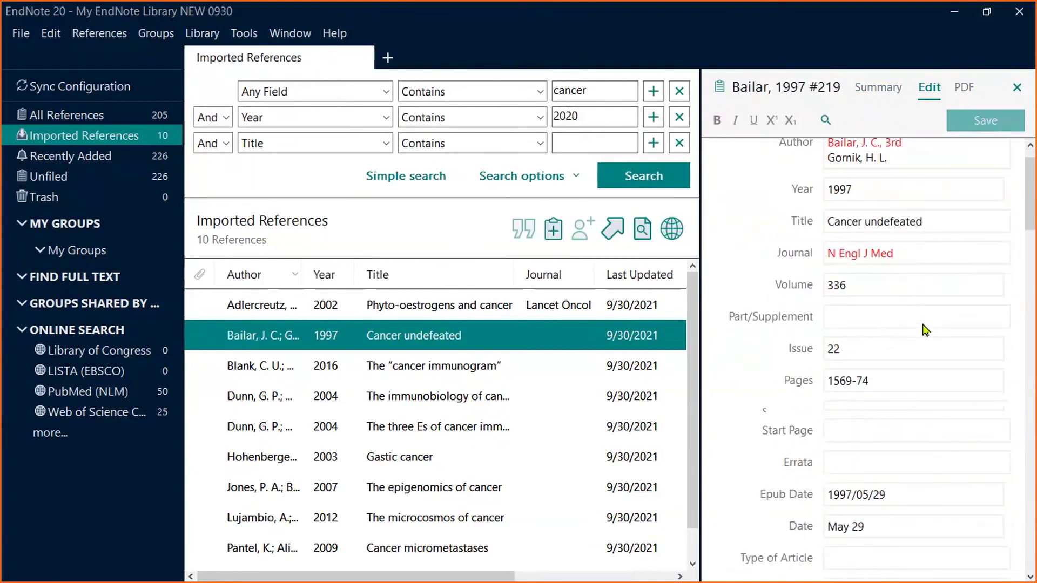
scroll(920, 230, down, 5)
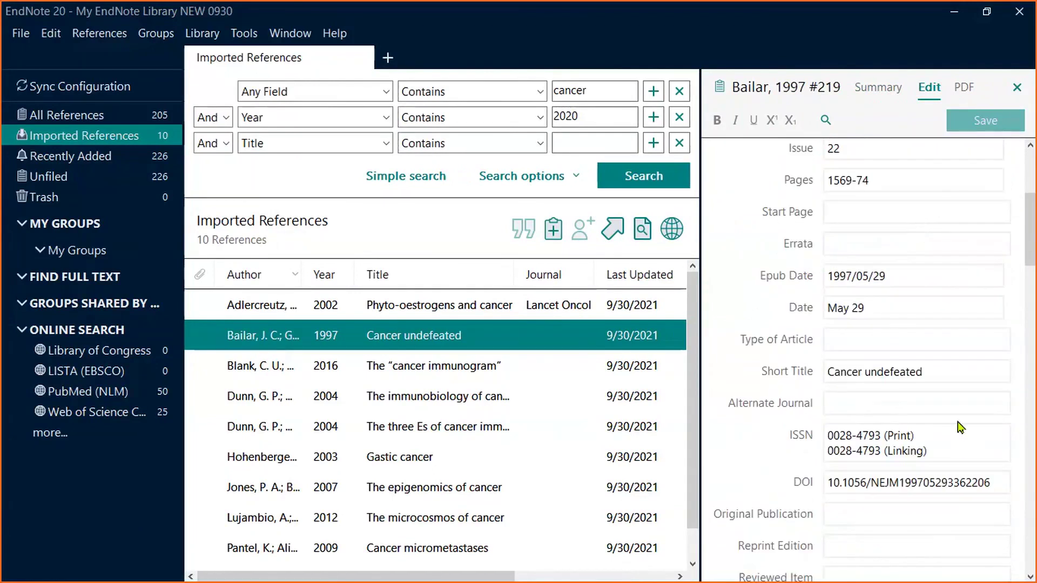
scroll(944, 358, up, 5)
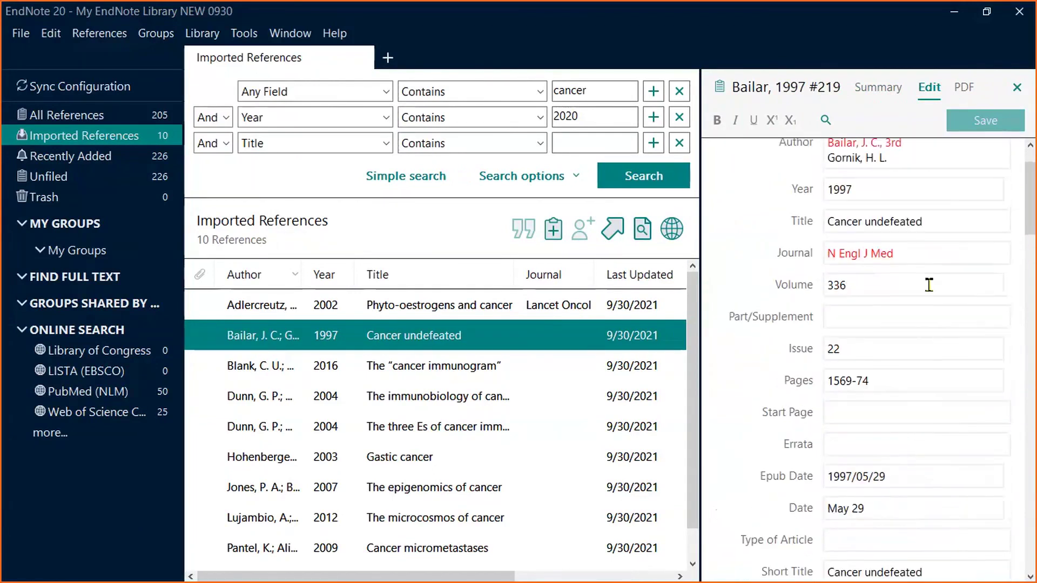
scroll(926, 253, up, 2)
scroll(933, 260, down, 3)
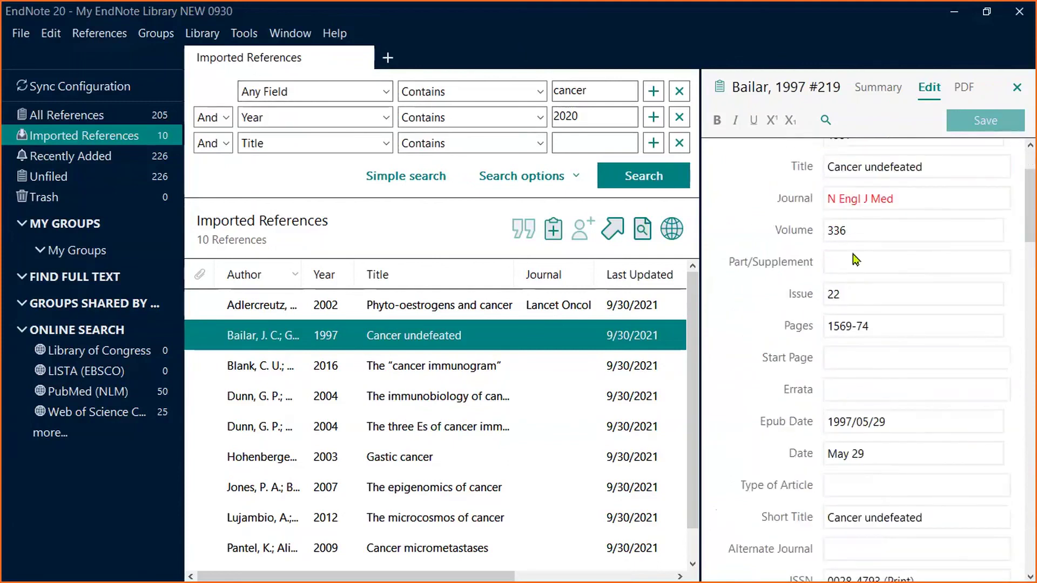
scroll(886, 246, down, 1)
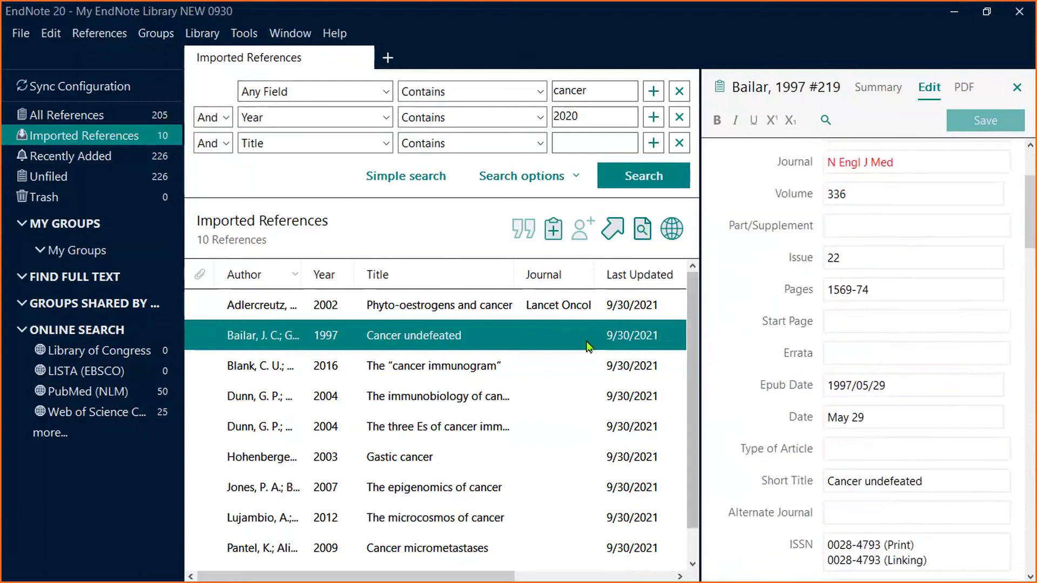